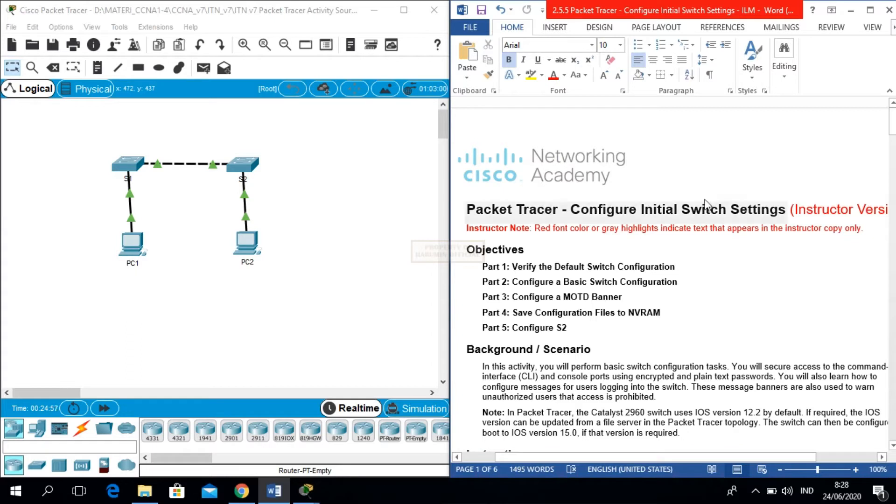
- Move the caret from the lab title down through the objectives to Part 1's first verification question
{"action": "left_click", "coordinate": [554, 200]}
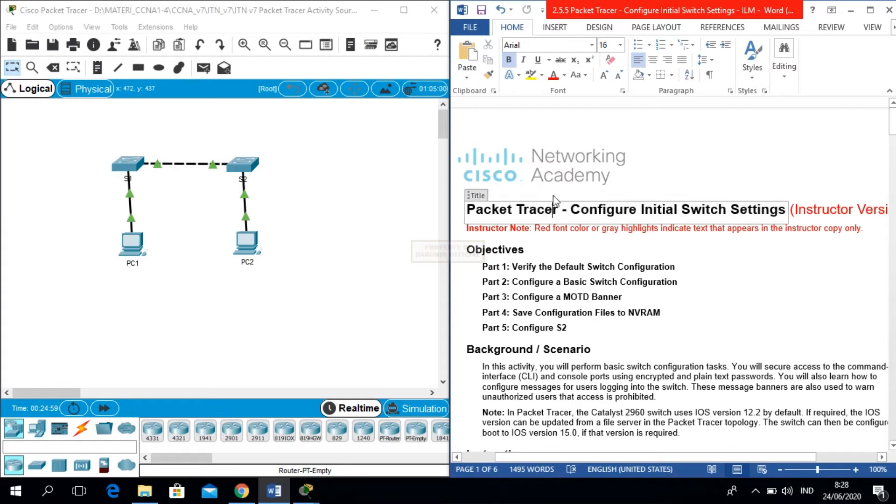
{"action": "left_click", "coordinate": [681, 251]}
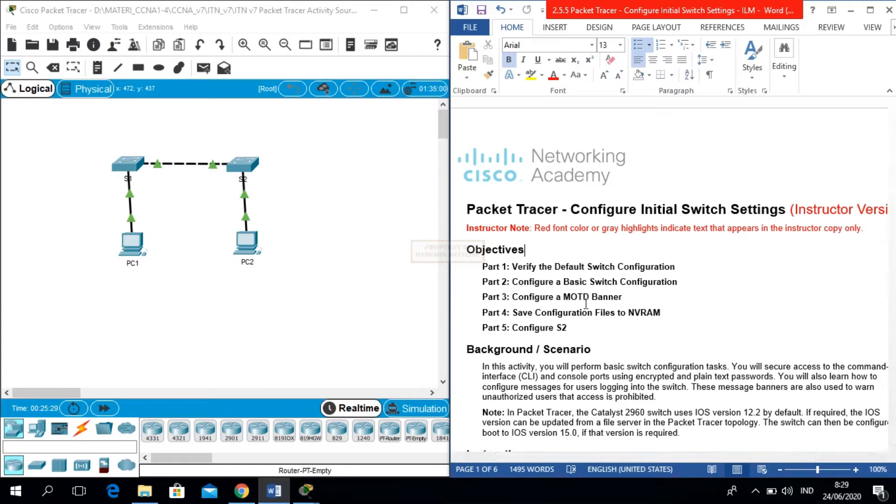
{"action": "left_click", "coordinate": [661, 317]}
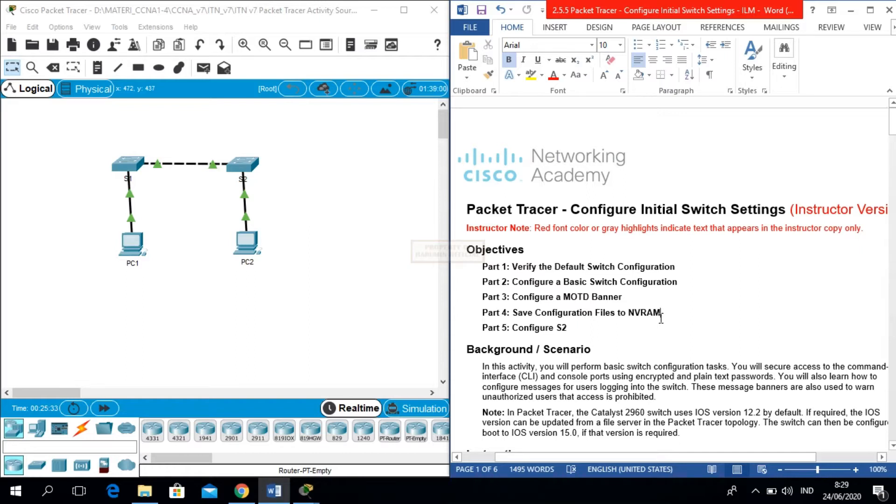
{"action": "key", "text": "Down"}
{"action": "key", "text": "Down"}
{"action": "key", "text": "Down"}
{"action": "key", "text": "Down"}
{"action": "key", "text": "Down"}
{"action": "key", "text": "Down"}
{"action": "key", "text": "Down"}
{"action": "key", "text": "Down"}
{"action": "key", "text": "Down"}
{"action": "key", "text": "Down"}
{"action": "key", "text": "Down"}
{"action": "key", "text": "Down"}
{"action": "key", "text": "Down"}
{"action": "key", "text": "Down"}
{"action": "key", "text": "Down"}
{"action": "key", "text": "Down"}
{"action": "key", "text": "Down"}
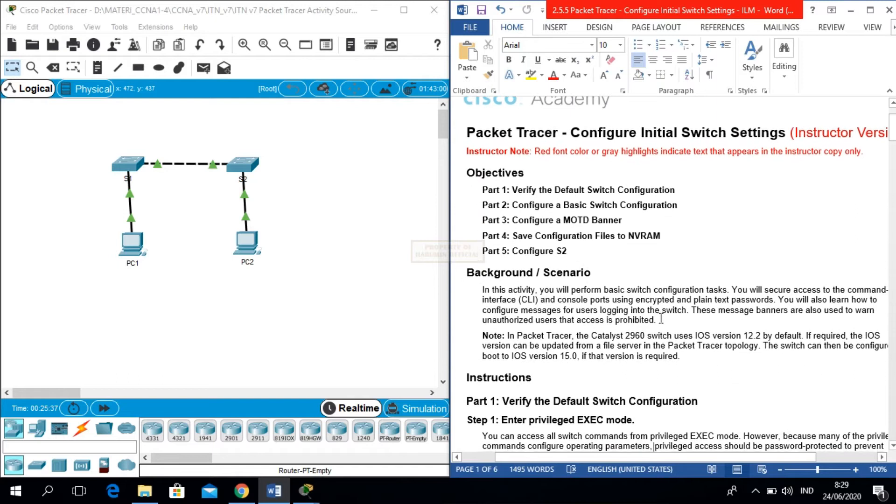
{"action": "key", "text": "Down"}
{"action": "key", "text": "Down"}
{"action": "key", "text": "Down"}
{"action": "key", "text": "Down"}
{"action": "key", "text": "Down"}
{"action": "key", "text": "Down"}
{"action": "key", "text": "Down"}
{"action": "key", "text": "Down"}
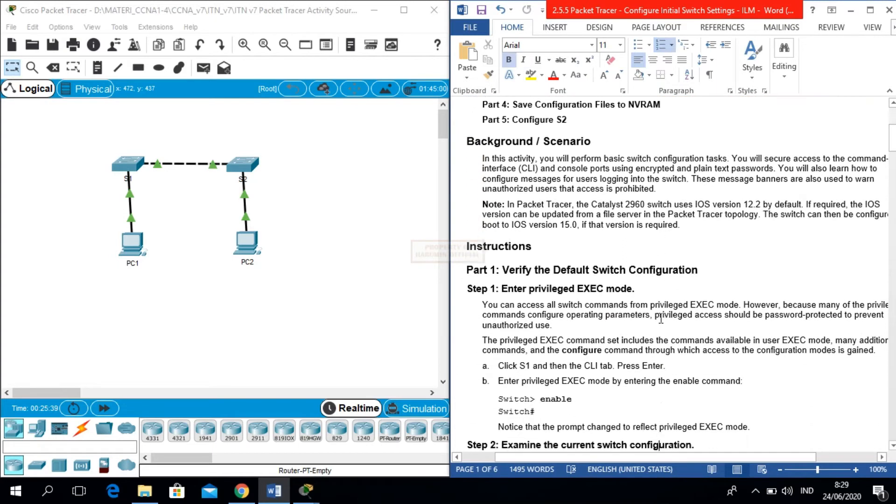
{"action": "key", "text": "Down"}
{"action": "key", "text": "Down"}
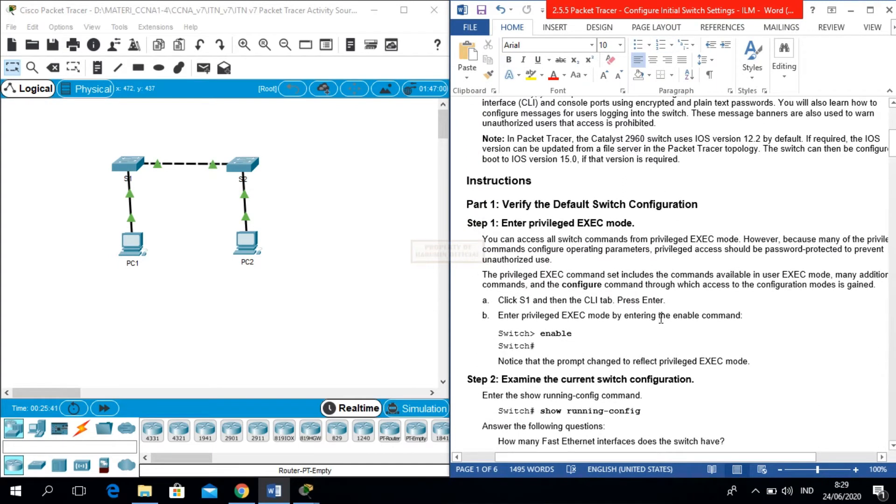
{"action": "key", "text": "Down"}
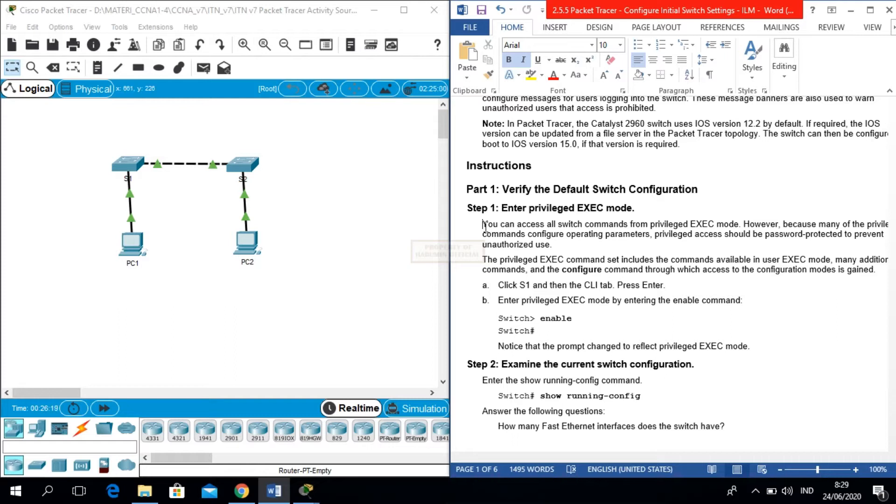
- Select and deselect the privileged EXEC paragraph, then shift the Word window slightly left
{"action": "left_click_drag", "start_coordinate": [484, 226], "coordinate": [660, 244]}
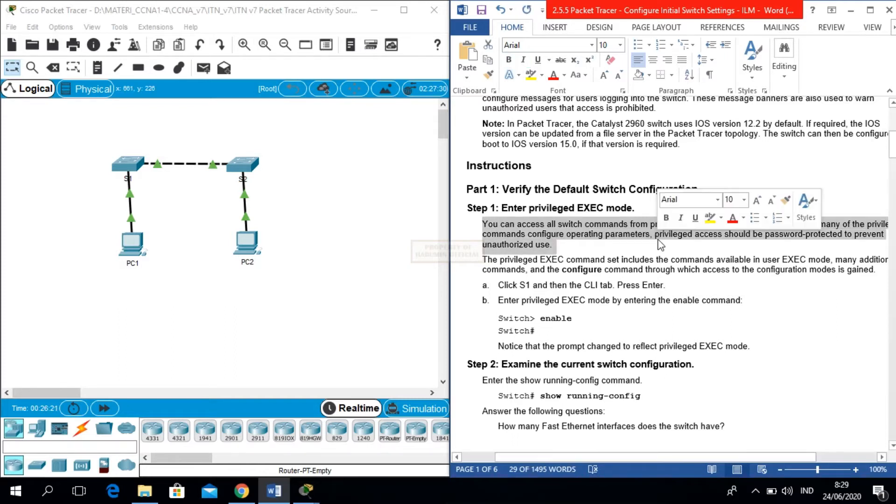
{"action": "left_click", "coordinate": [606, 259]}
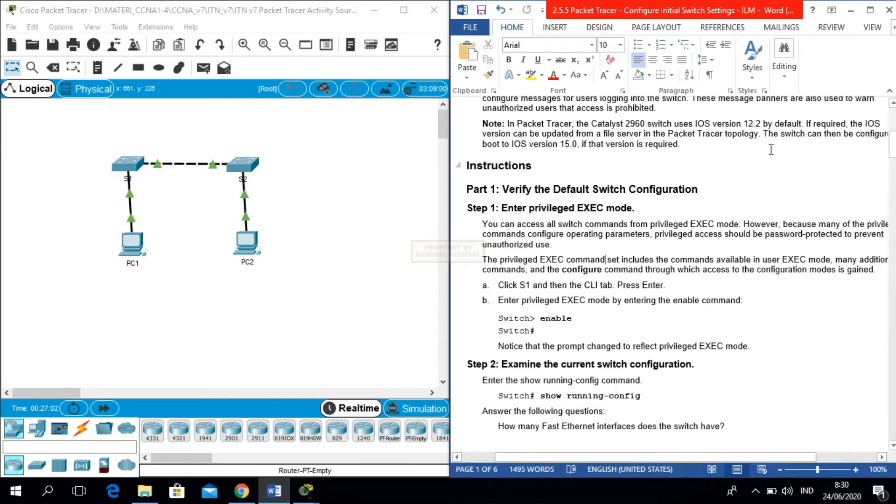
{"action": "left_click_drag", "start_coordinate": [732, 16], "coordinate": [718, 18]}
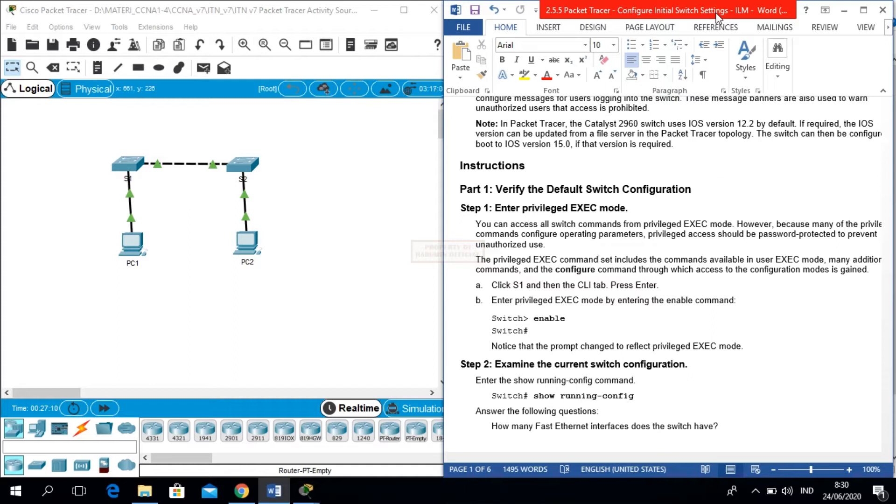
- Open switch S1's command line and run enable to reach the Switch# prompt
{"action": "left_click", "coordinate": [130, 168]}
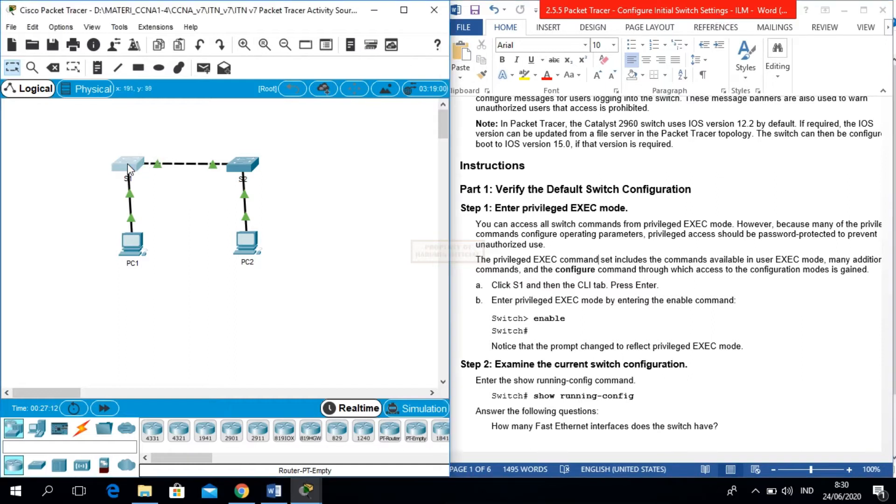
{"action": "left_click_drag", "start_coordinate": [394, 63], "coordinate": [146, 67]}
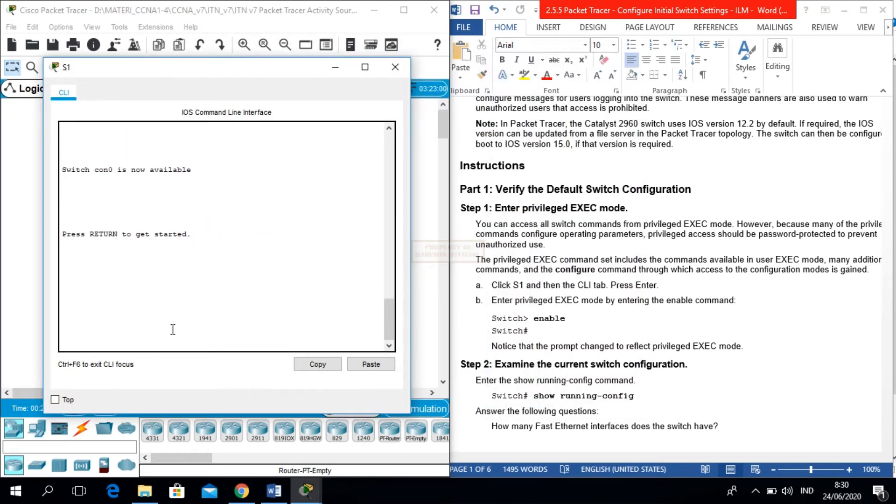
{"action": "key", "text": "Return"}
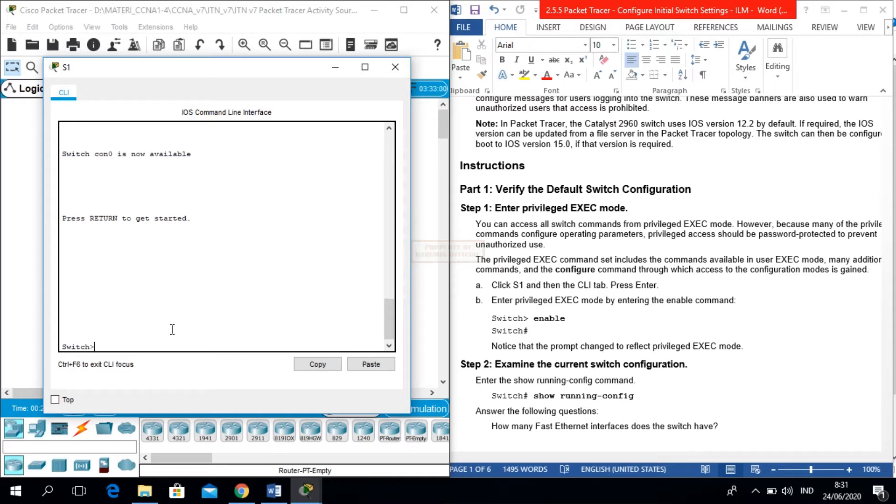
{"action": "type", "text": "en"}
{"action": "type", "text": "ab"}
{"action": "key", "text": "Tab"}
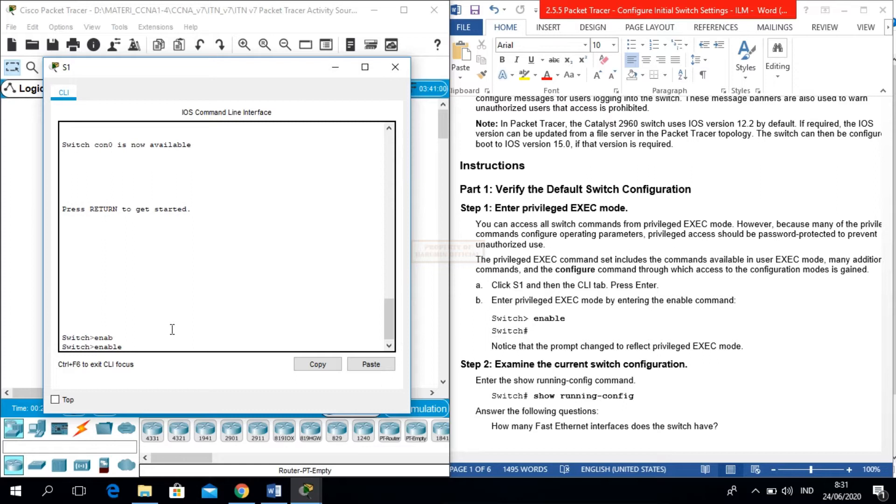
{"action": "key", "text": "Return"}
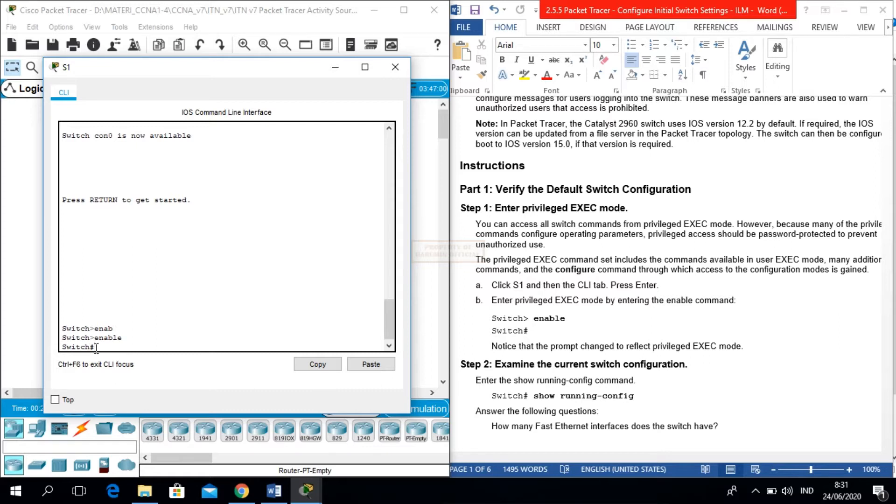
{"action": "left_click_drag", "start_coordinate": [96, 347], "coordinate": [91, 350]}
{"action": "left_click", "coordinate": [113, 349]}
- Return to the Word instructions and move down to the next page of questions
{"action": "left_click", "coordinate": [530, 379]}
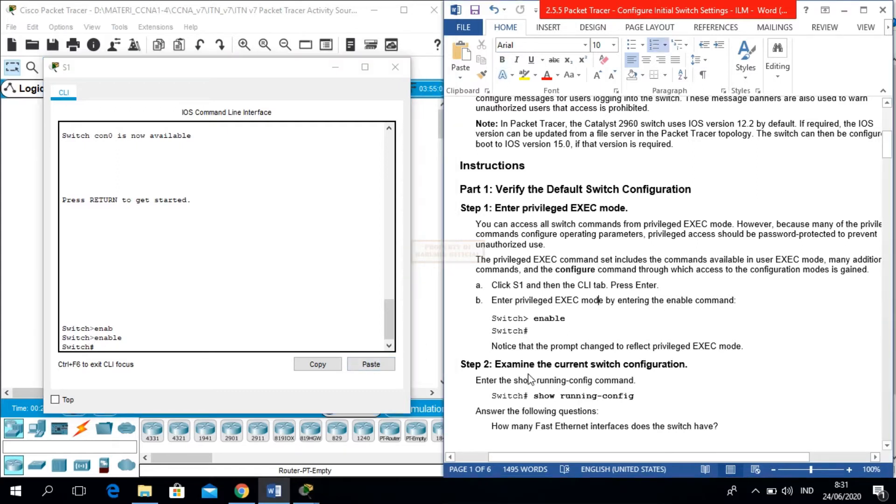
{"action": "left_click", "coordinate": [753, 330]}
{"action": "key", "text": "Down"}
{"action": "key", "text": "Down"}
{"action": "key", "text": "Down"}
{"action": "key", "text": "Down"}
{"action": "key", "text": "Down"}
{"action": "key", "text": "Down"}
{"action": "key", "text": "Down"}
{"action": "key", "text": "Down"}
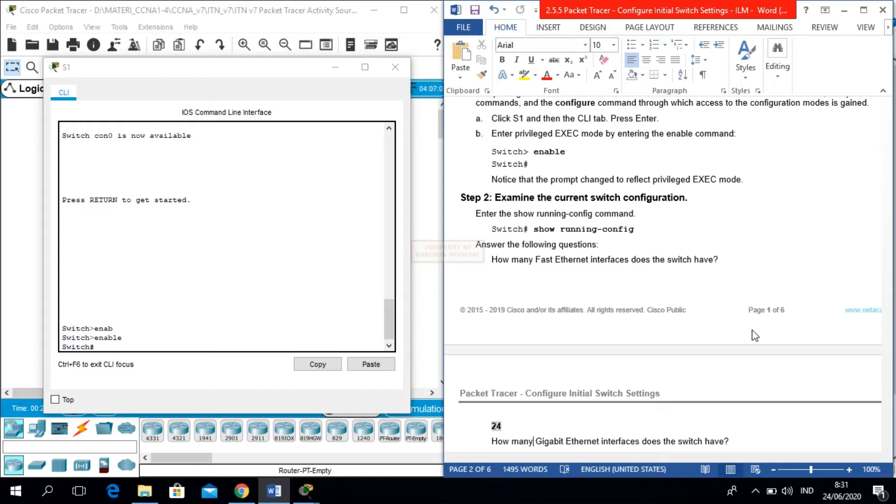
- Run show running-config on S1 to list its default settings
{"action": "left_click", "coordinate": [125, 348]}
{"action": "type", "text": "sho"}
{"action": "key", "text": "Tab"}
{"action": "type", "text": "run"}
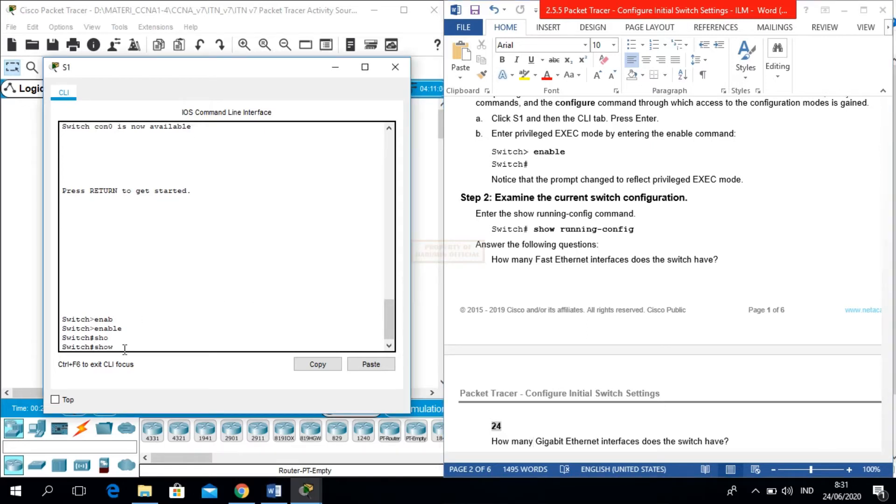
{"action": "key", "text": "Tab"}
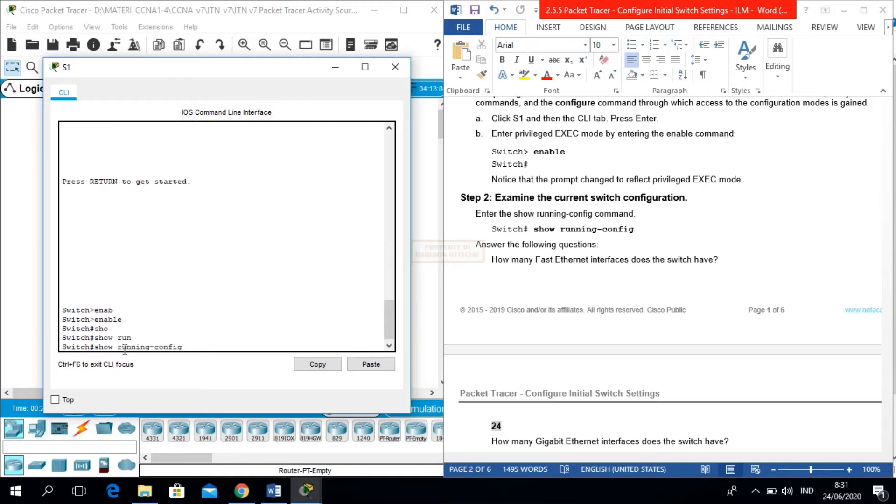
{"action": "key", "text": "Return"}
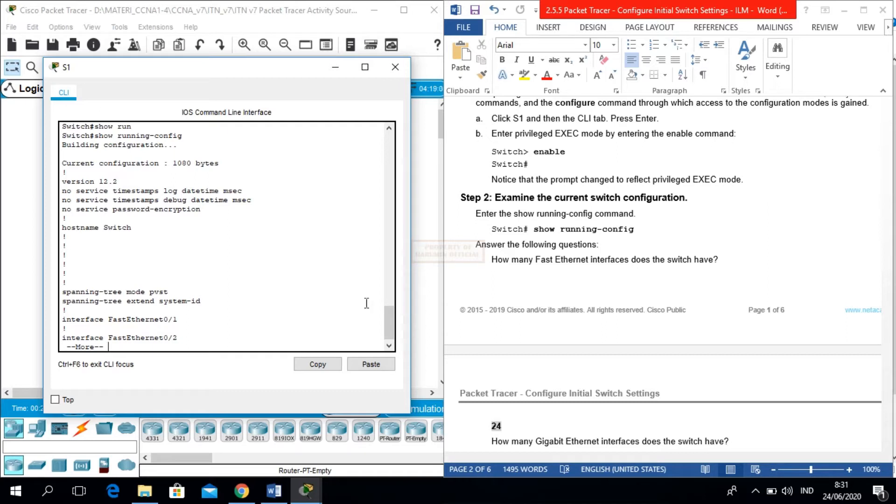
- Check the lab instructions, then quit the paged output with q back at Switch#
{"action": "left_click", "coordinate": [549, 289]}
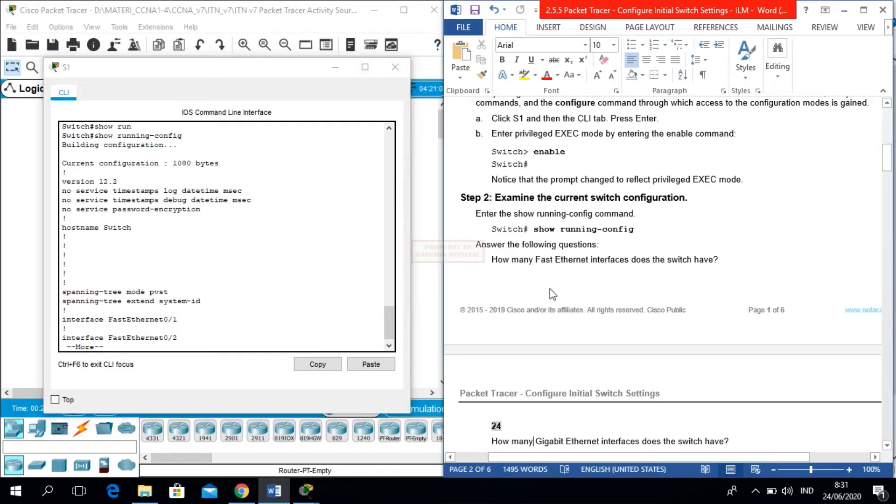
{"action": "scroll", "coordinate": [550, 289], "scroll_direction": "down", "scroll_amount": 5}
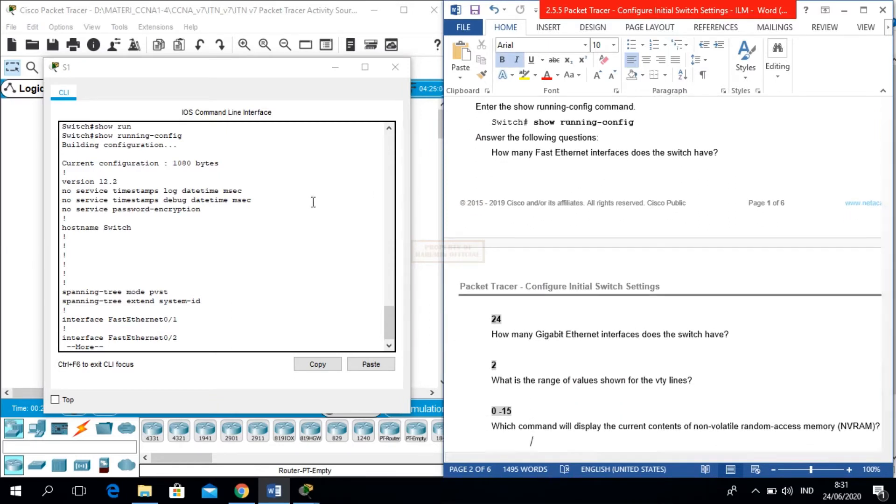
{"action": "left_click", "coordinate": [293, 224]}
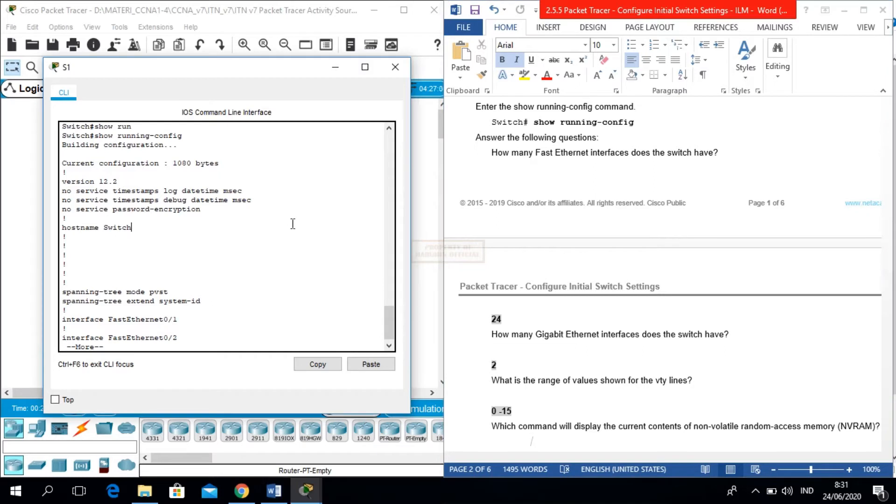
{"action": "key", "text": "q"}
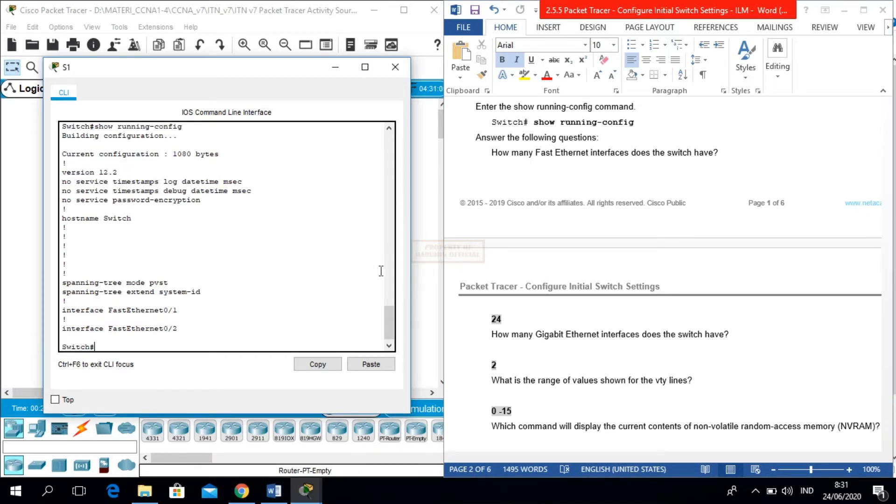
{"action": "mouse_move", "coordinate": [394, 310]}
{"action": "left_mouse_down"}
{"action": "mouse_move", "coordinate": [390, 292]}
{"action": "mouse_move", "coordinate": [388, 312]}
{"action": "left_mouse_up"}
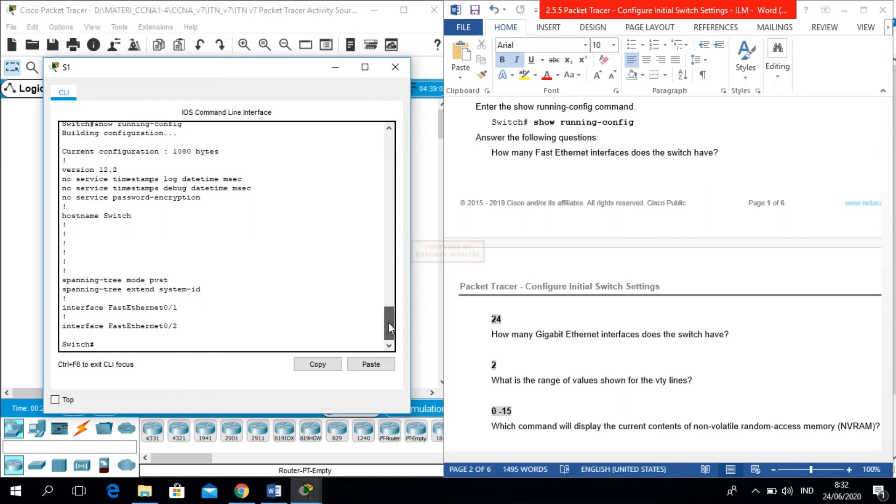
{"action": "left_click_drag", "start_coordinate": [388, 323], "coordinate": [345, 335]}
- Run show running-config again on S1 and page through the FastEthernet interface listing
{"action": "type", "text": "sho"}
{"action": "key", "text": "Tab"}
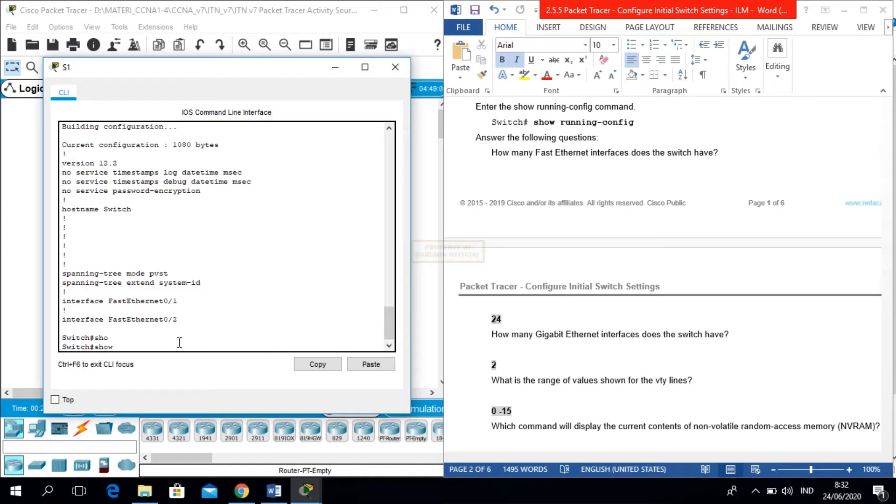
{"action": "type", "text": "running-config"}
{"action": "key", "text": "Tab"}
{"action": "key", "text": "Return"}
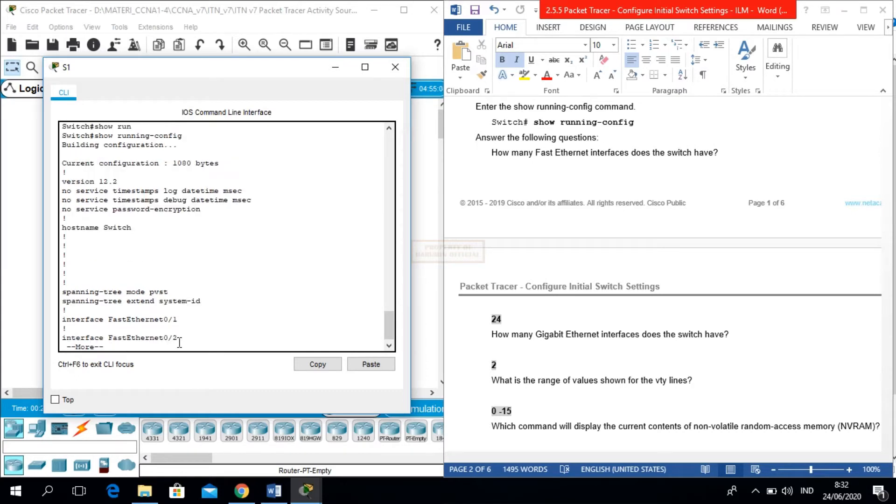
{"action": "key", "text": "space"}
{"action": "key", "text": "space"}
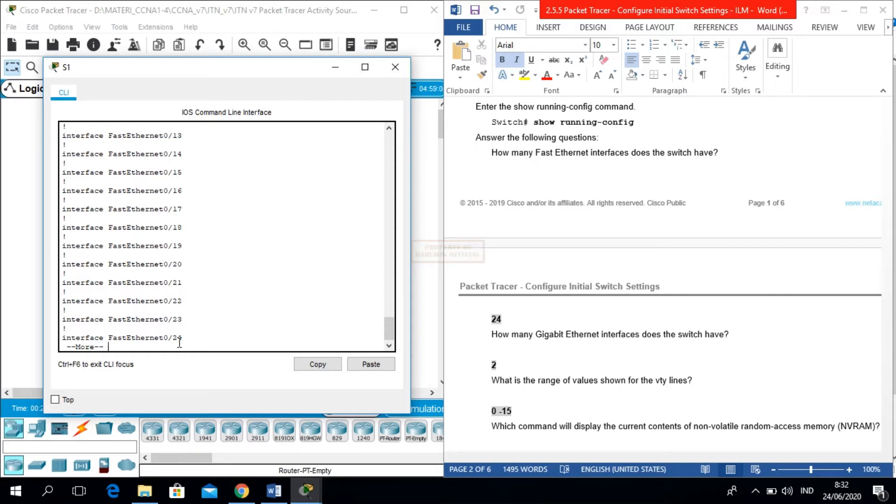
{"action": "key", "text": "space"}
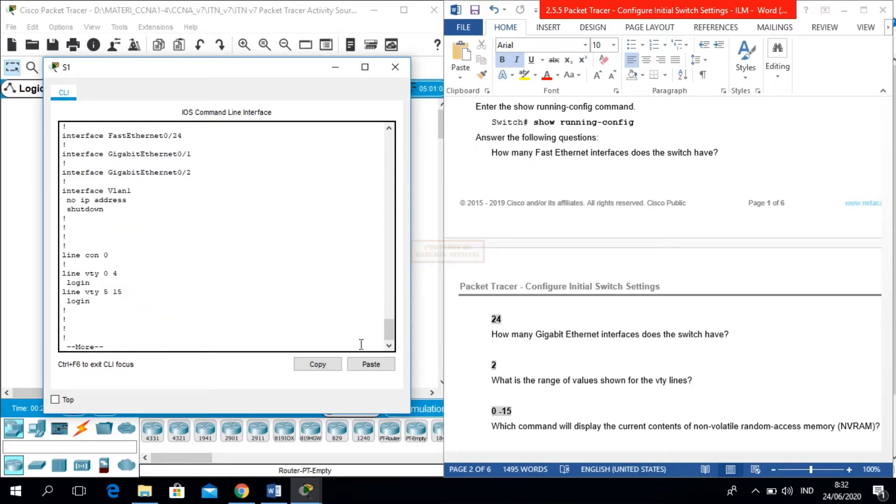
- Check the instructions, then page to the configuration's end showing Vlan1 and the vty lines
{"action": "left_click_drag", "start_coordinate": [388, 328], "coordinate": [387, 317]}
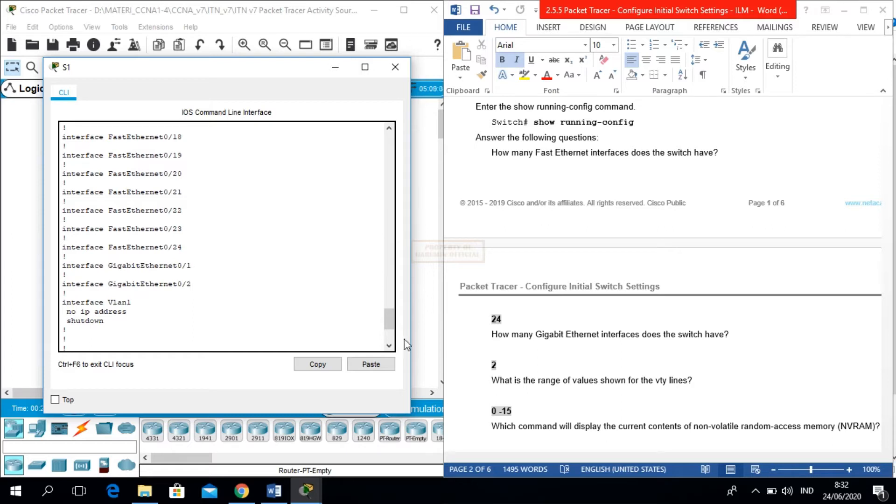
{"action": "left_click", "coordinate": [525, 362]}
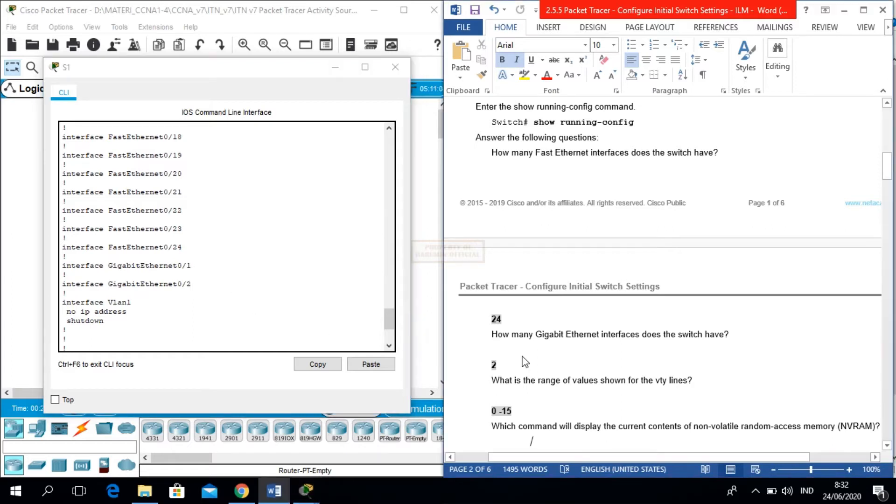
{"action": "scroll", "coordinate": [525, 363], "scroll_direction": "down", "scroll_amount": 4}
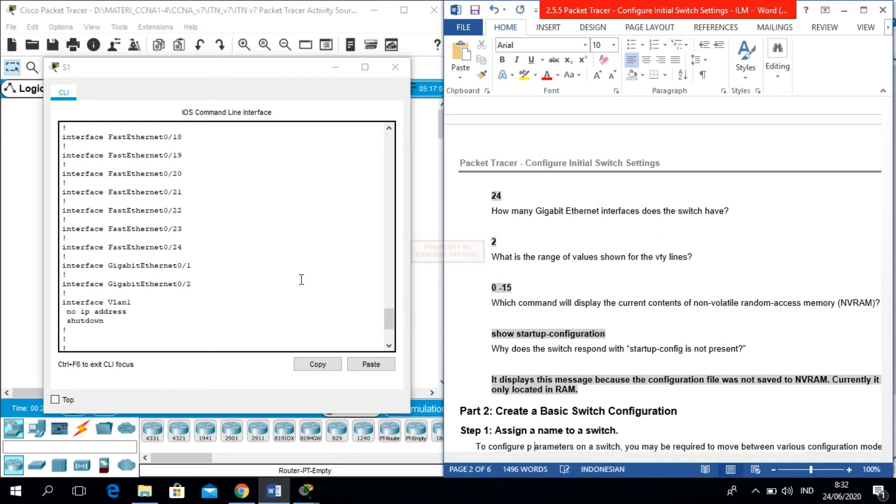
{"action": "left_click_drag", "start_coordinate": [389, 322], "coordinate": [394, 335]}
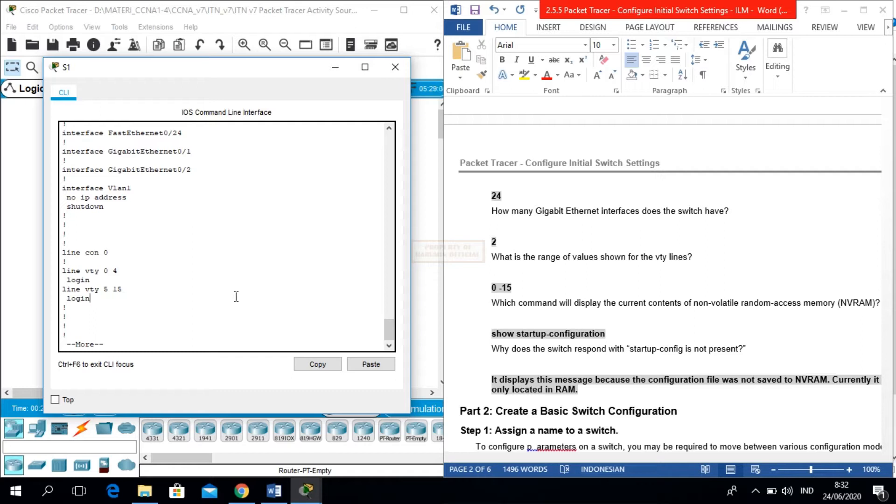
{"action": "key", "text": "space"}
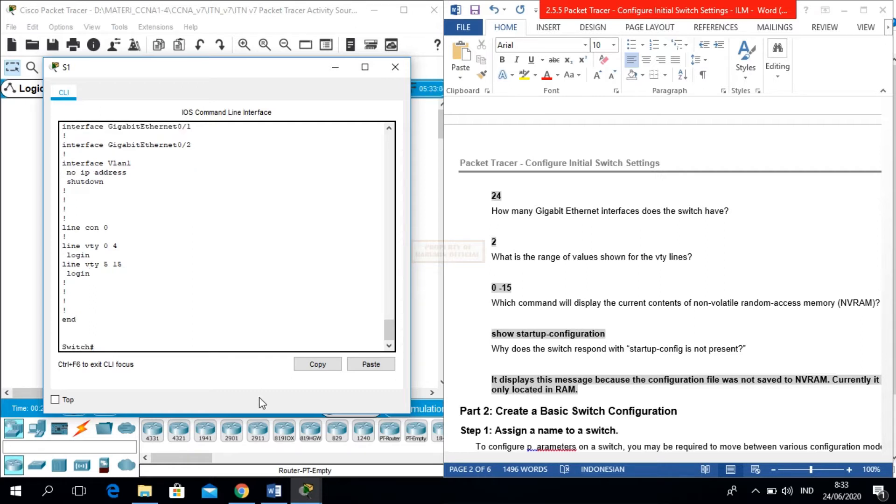
- Run show startup-config on S1 to check for a saved configuration
{"action": "type", "text": "sho"}
{"action": "key", "text": "Tab"}
{"action": "type", "text": "st"}
{"action": "key", "text": "Tab"}
{"action": "type", "text": "a"}
{"action": "key", "text": "Tab"}
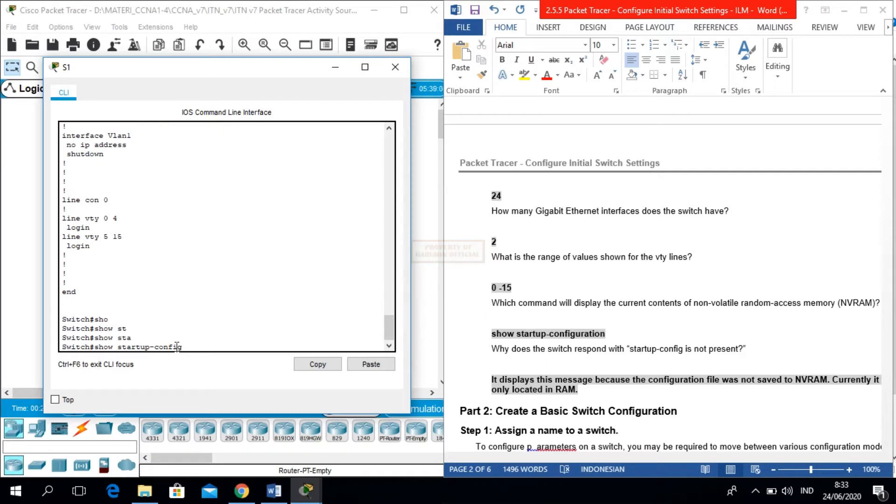
{"action": "key", "text": "Return"}
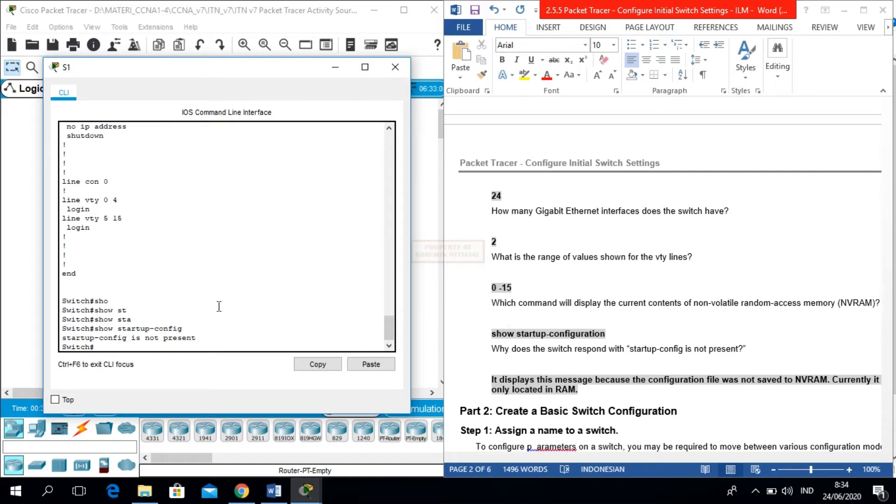
- Scroll the Word document to Part 2's naming and console steps, then return to S1's CLI
{"action": "left_click", "coordinate": [619, 368]}
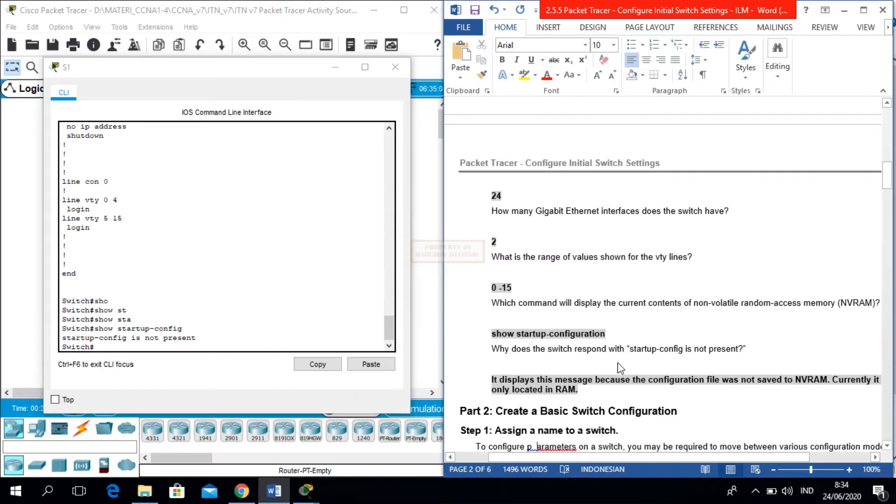
{"action": "scroll", "coordinate": [619, 365], "scroll_direction": "down", "scroll_amount": 3}
{"action": "scroll", "coordinate": [619, 362], "scroll_direction": "down", "scroll_amount": 5}
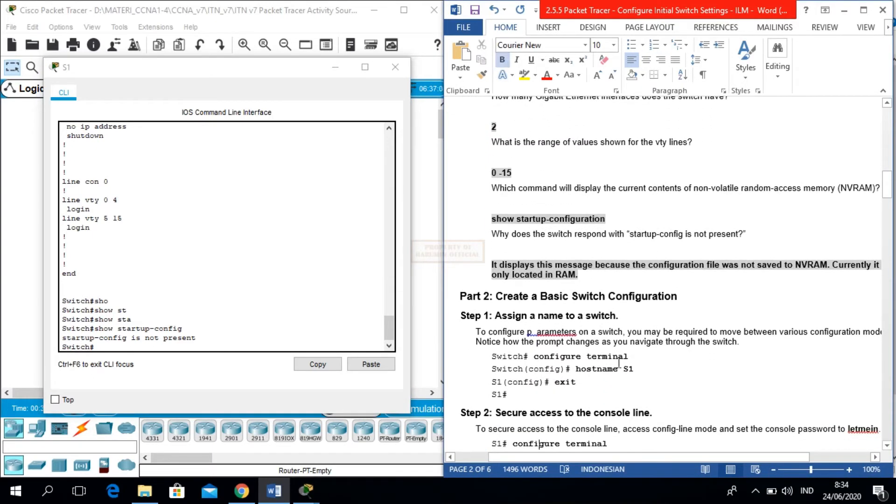
{"action": "scroll", "coordinate": [619, 363], "scroll_direction": "down", "scroll_amount": 2}
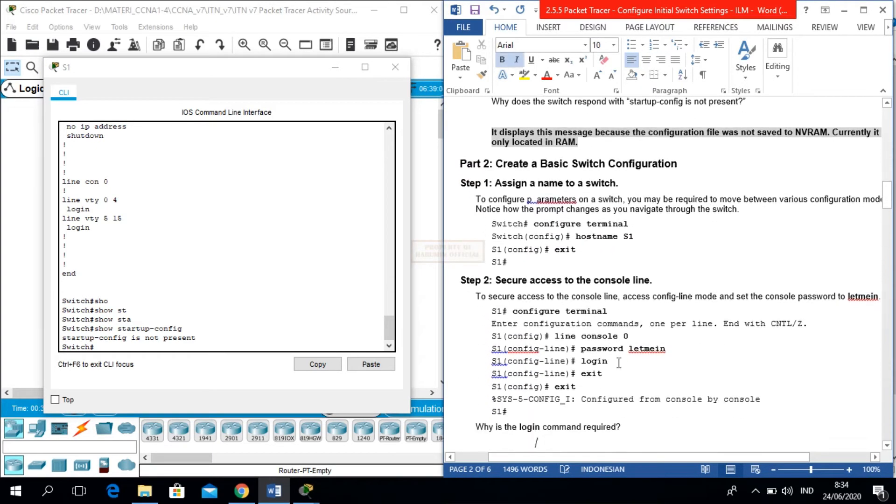
{"action": "left_click", "coordinate": [295, 307]}
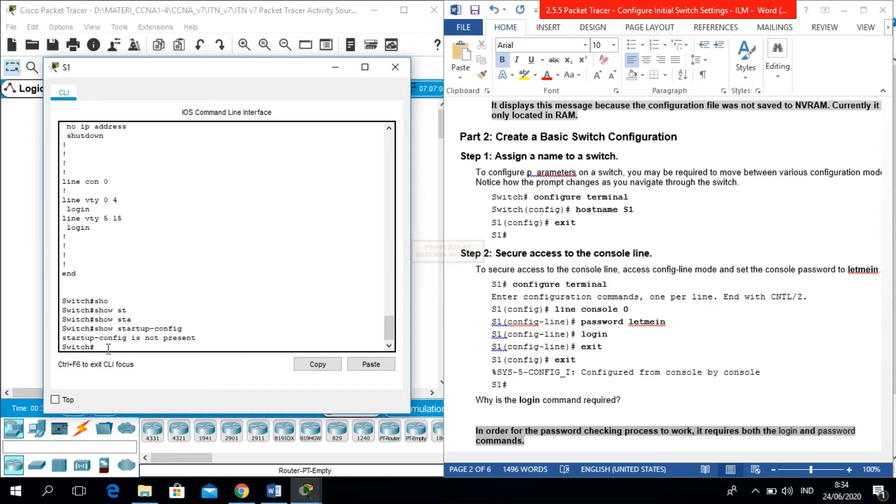
- Start the configure terminal command at S1's Switch# prompt, retyping it as lowercase conf
{"action": "type", "text": "CONF T"}
{"action": "key", "text": "BackSpace"}
{"action": "key", "text": "BackSpace"}
{"action": "key", "text": "BackSpace"}
{"action": "type", "text": "conf"}
- Complete configure terminal to enter global configuration mode
{"action": "key", "text": "Tab"}
{"action": "type", "text": "te"}
{"action": "key", "text": "Tab"}
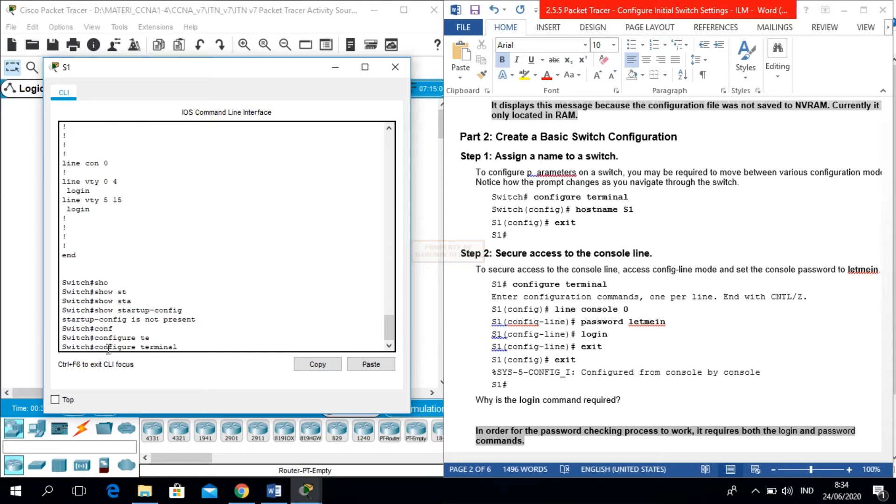
{"action": "key", "text": "Return"}
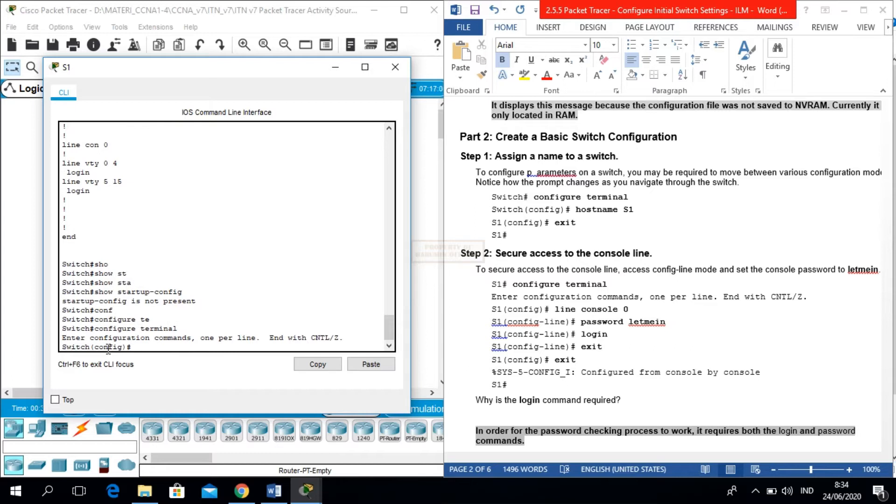
- Set the switch hostname to S1
{"action": "type", "text": "hos"}
{"action": "key", "text": "Tab"}
{"action": "type", "text": "S"}
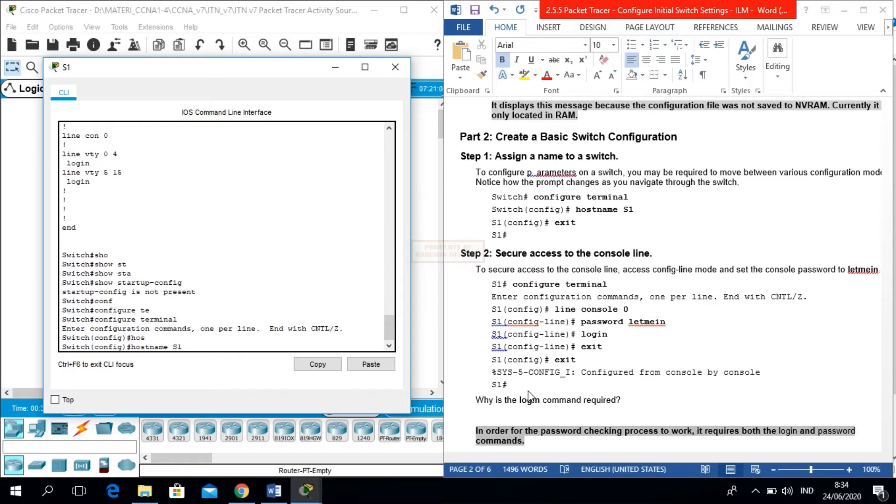
{"action": "type", "text": "1"}
{"action": "key", "text": "Return"}
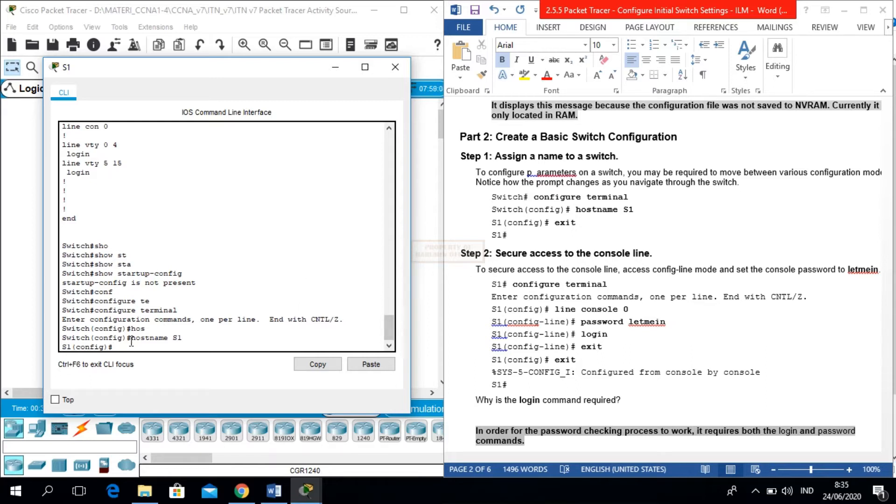
- Set the console password on line console 0
{"action": "type", "text": "lin"}
{"action": "key", "text": "Tab"}
{"action": "type", "text": "co"}
{"action": "key", "text": "Tab"}
{"action": "type", "text": "0"}
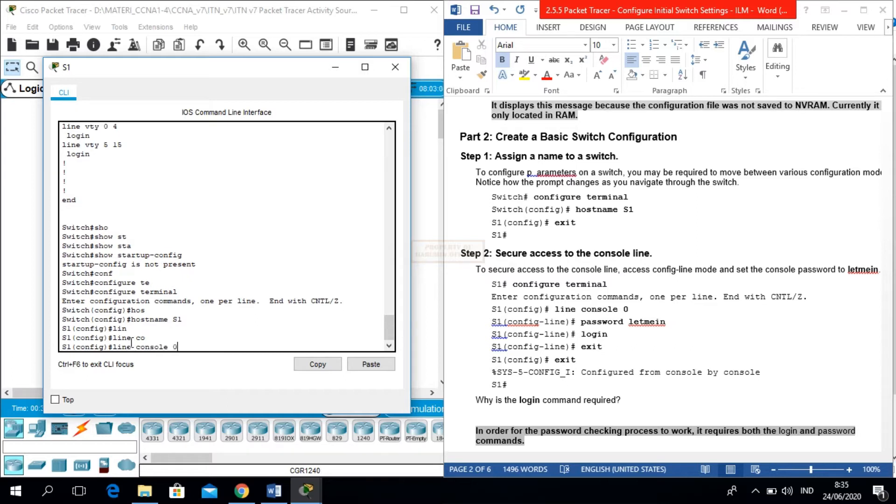
{"action": "key", "text": "Return"}
{"action": "type", "text": "pas"}
{"action": "key", "text": "Tab"}
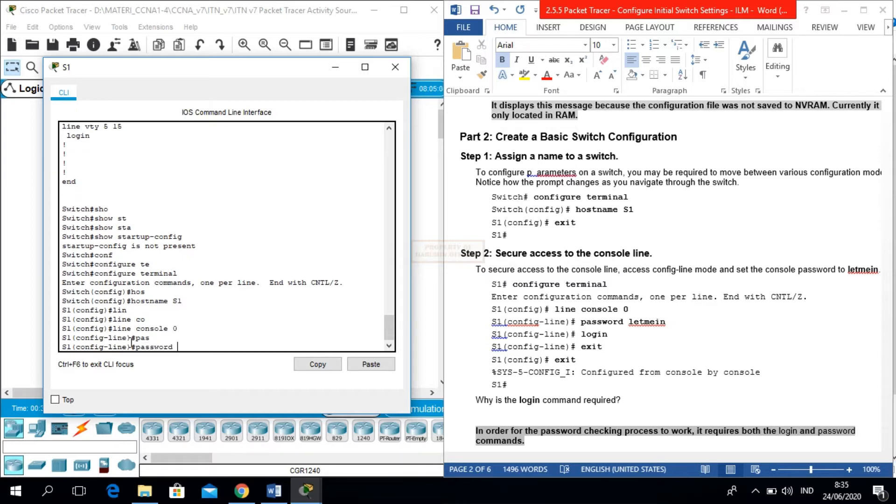
{"action": "type", "text": "letmein"}
{"action": "key", "text": "Return"}
- Enable login on the console line, exit to S1(config)#, and scroll the instructions to Step 3
{"action": "type", "text": "login"}
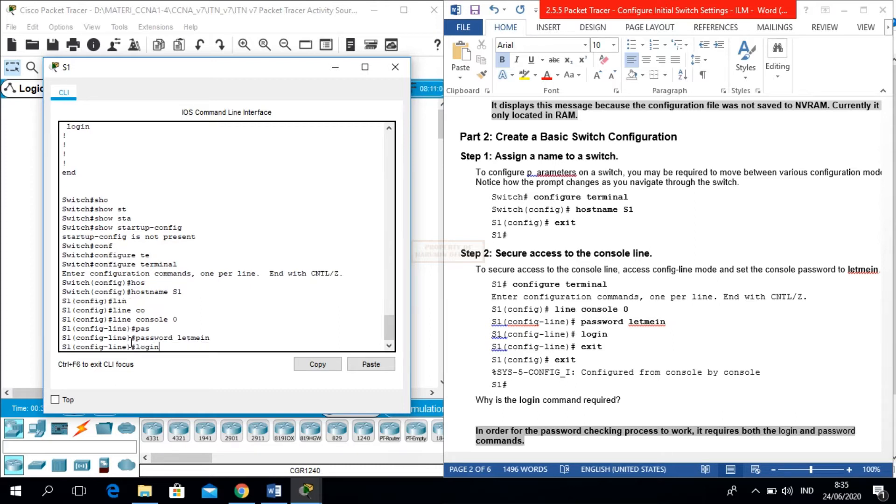
{"action": "key", "text": "Return"}
{"action": "type", "text": "exit"}
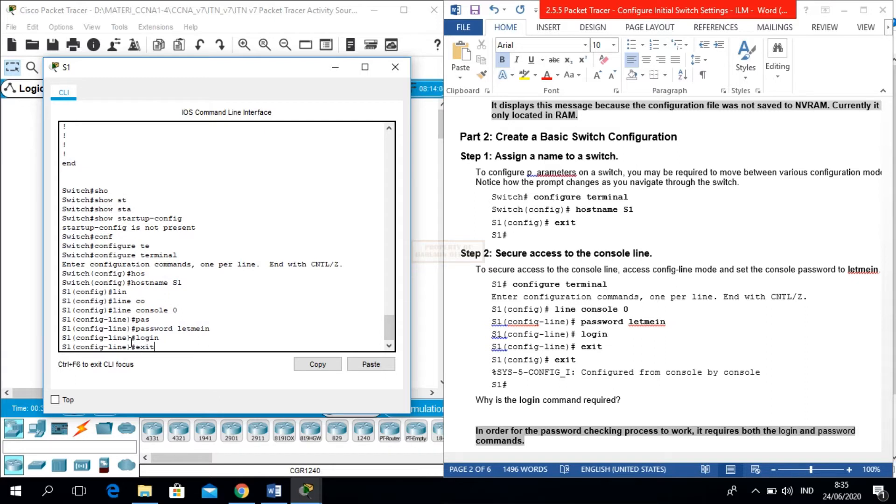
{"action": "key", "text": "Return"}
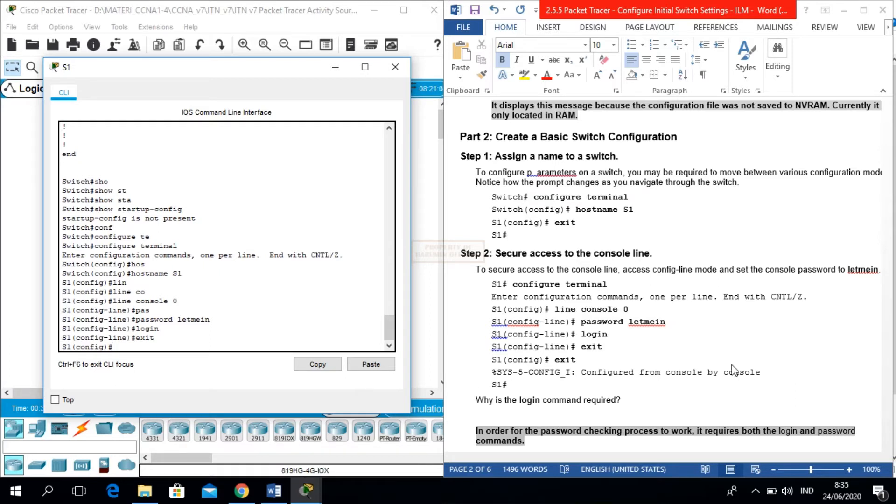
{"action": "left_click", "coordinate": [858, 381]}
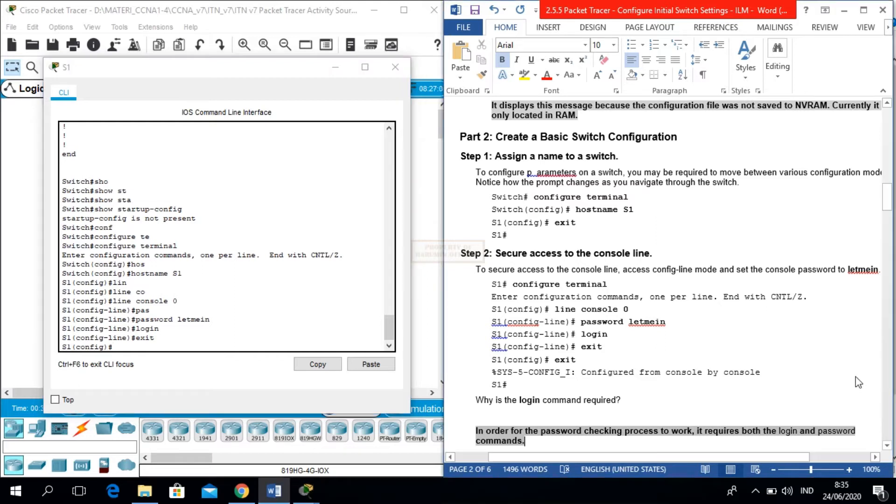
{"action": "scroll", "coordinate": [859, 381], "scroll_direction": "down", "scroll_amount": 5}
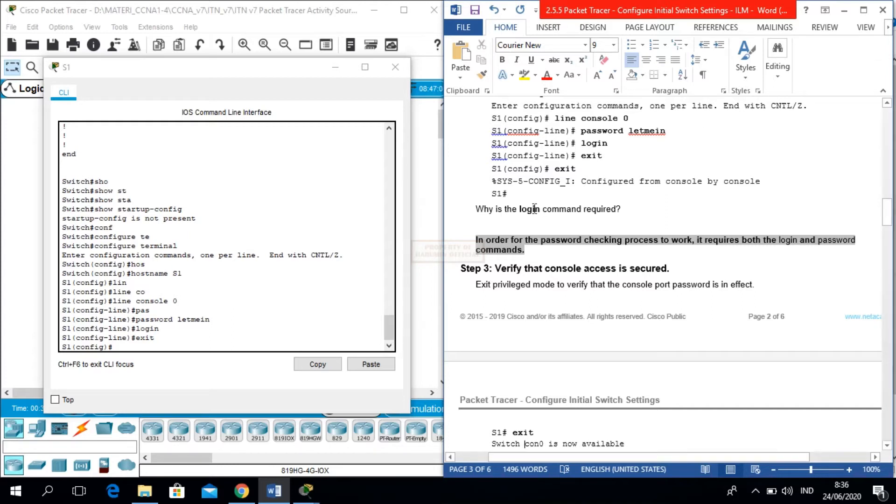
- Move down in the lab instructions to Step 4
{"action": "left_click", "coordinate": [706, 249]}
{"action": "key", "text": "Down"}
{"action": "key", "text": "Down"}
{"action": "key", "text": "Down"}
{"action": "key", "text": "Down"}
{"action": "key", "text": "Down"}
{"action": "key", "text": "Down"}
{"action": "key", "text": "Down"}
{"action": "key", "text": "Down"}
{"action": "key", "text": "Down"}
{"action": "key", "text": "Down"}
{"action": "key", "text": "Down"}
{"action": "key", "text": "Down"}
{"action": "key", "text": "Down"}
{"action": "key", "text": "Down"}
{"action": "key", "text": "Down"}
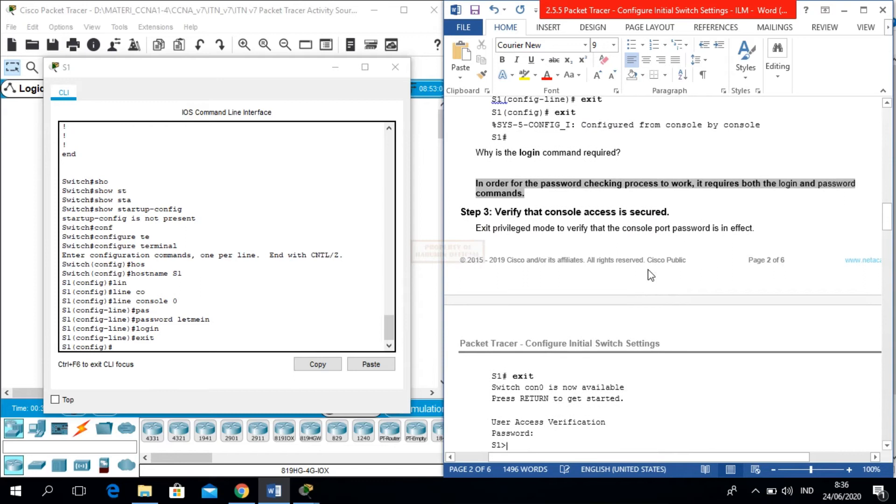
{"action": "key", "text": "Down"}
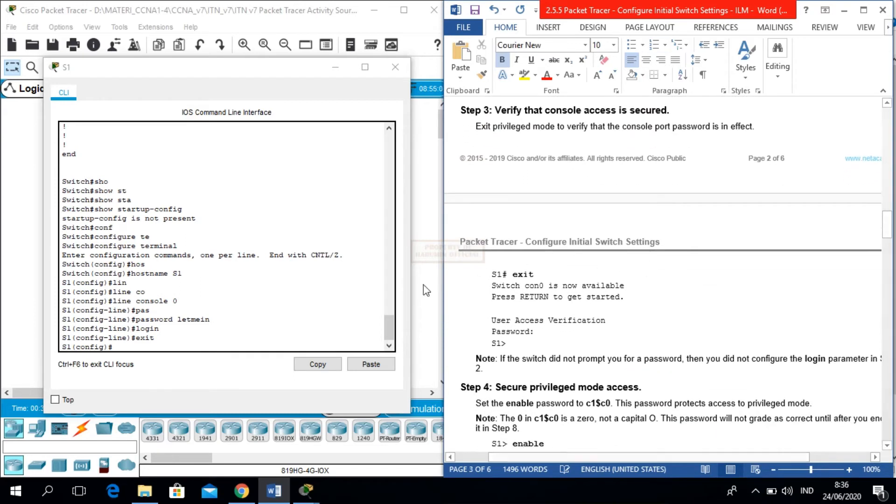
- Log out of S1 and log back in with the console password, reaching S1>
{"action": "left_click", "coordinate": [257, 342]}
{"action": "type", "text": "exit"}
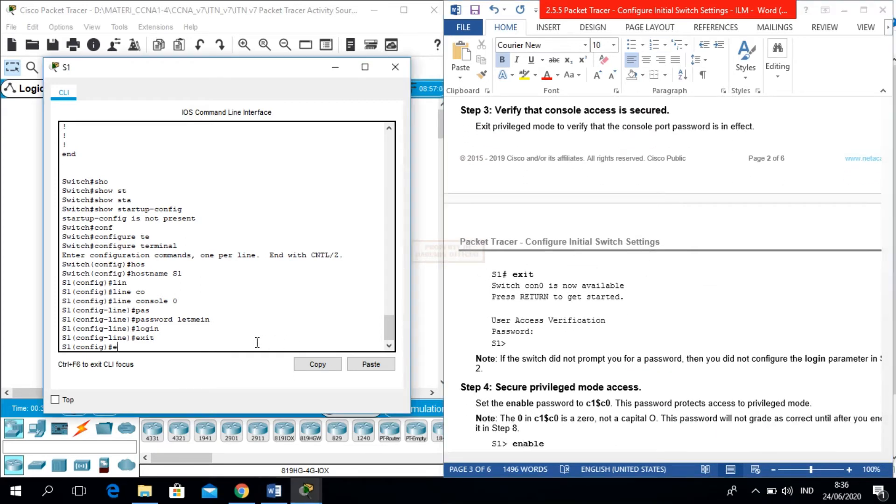
{"action": "key", "text": "Return"}
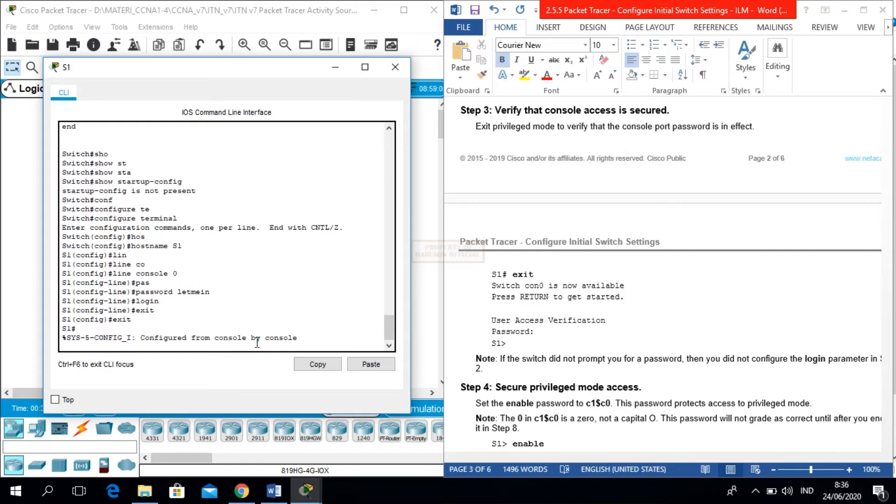
{"action": "key", "text": "Return"}
{"action": "type", "text": "exit"}
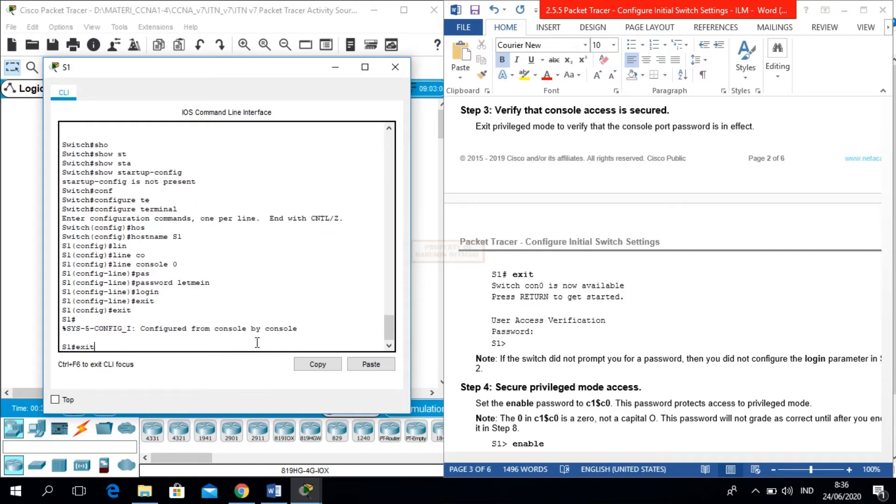
{"action": "key", "text": "Return"}
{"action": "key", "text": "Return"}
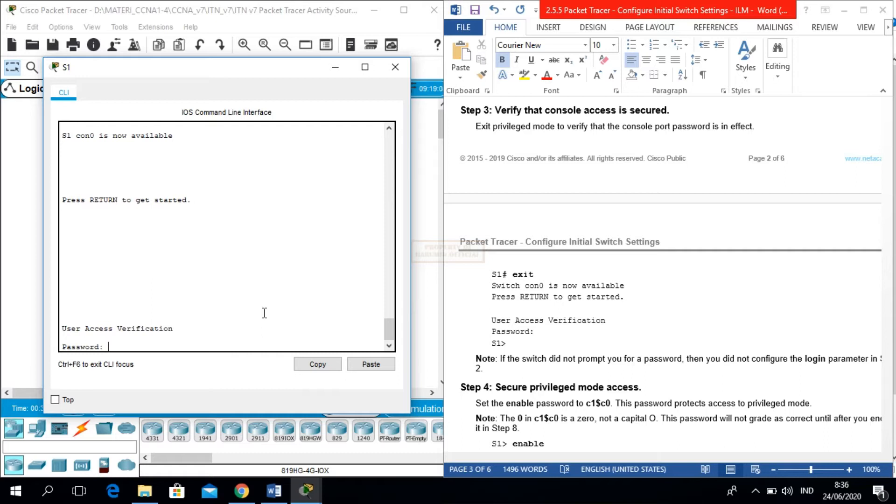
{"action": "key", "text": "Return"}
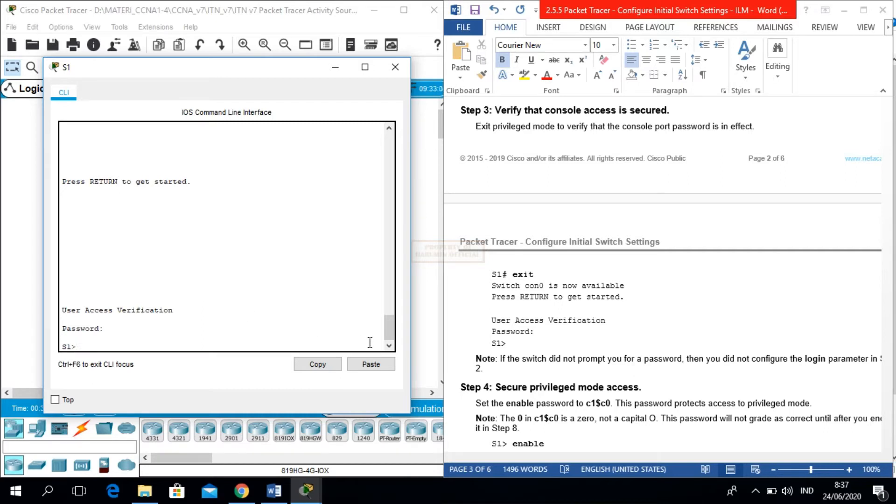
- Check Step 5 of the lab sheet, then enter global configuration mode on S1
{"action": "left_click", "coordinate": [599, 370]}
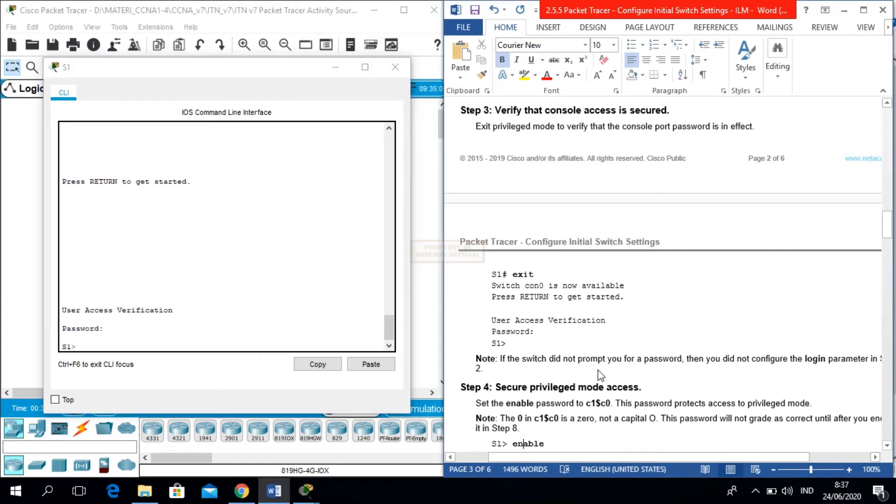
{"action": "key", "text": "Down"}
{"action": "key", "text": "Down"}
{"action": "key", "text": "Down"}
{"action": "key", "text": "Down"}
{"action": "key", "text": "Down"}
{"action": "key", "text": "Down"}
{"action": "key", "text": "Down"}
{"action": "key", "text": "Down"}
{"action": "key", "text": "Down"}
{"action": "key", "text": "Down"}
{"action": "key", "text": "Down"}
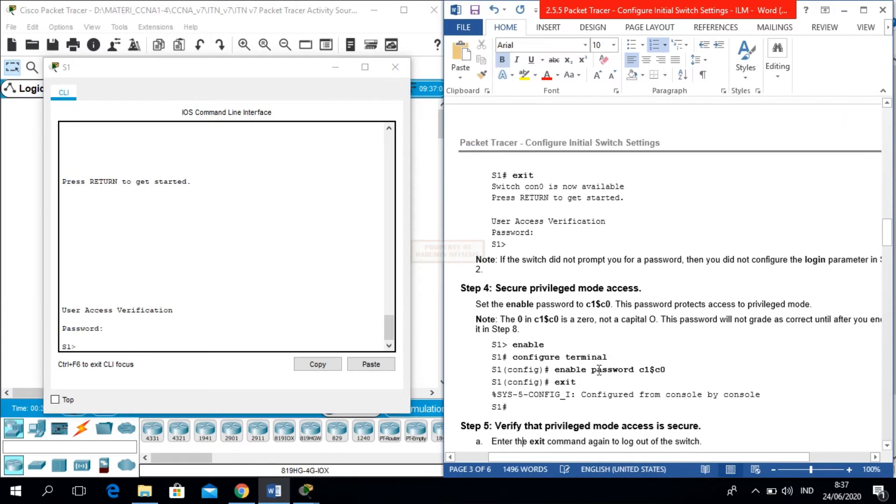
{"action": "left_click", "coordinate": [98, 343]}
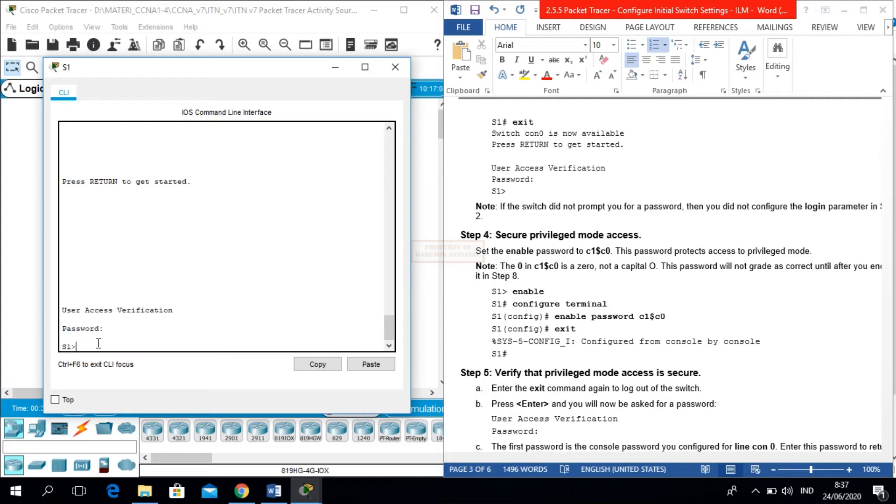
{"action": "type", "text": "en"}
{"action": "key", "text": "Return"}
{"action": "type", "text": "conf t"}
{"action": "key", "text": "Return"}
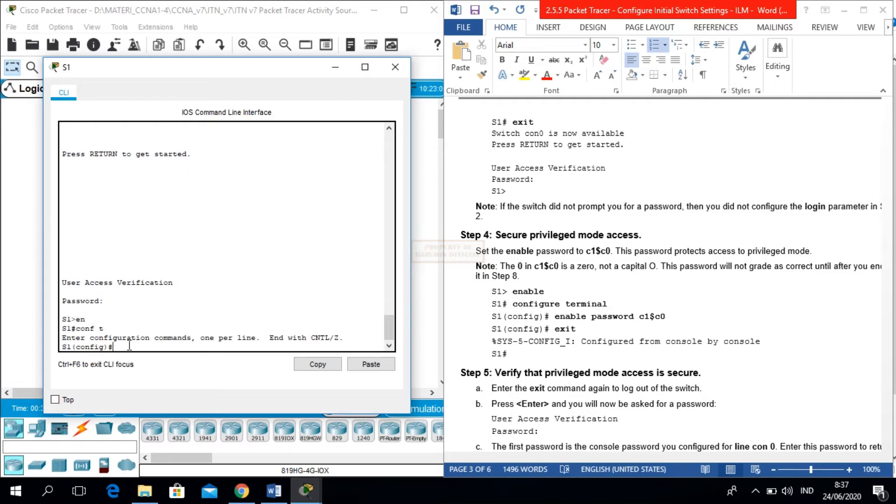
- Set S1's enable password to the lab sheet's password and return to the S1# prompt
{"action": "type", "text": "enab"}
{"action": "key", "text": "Tab"}
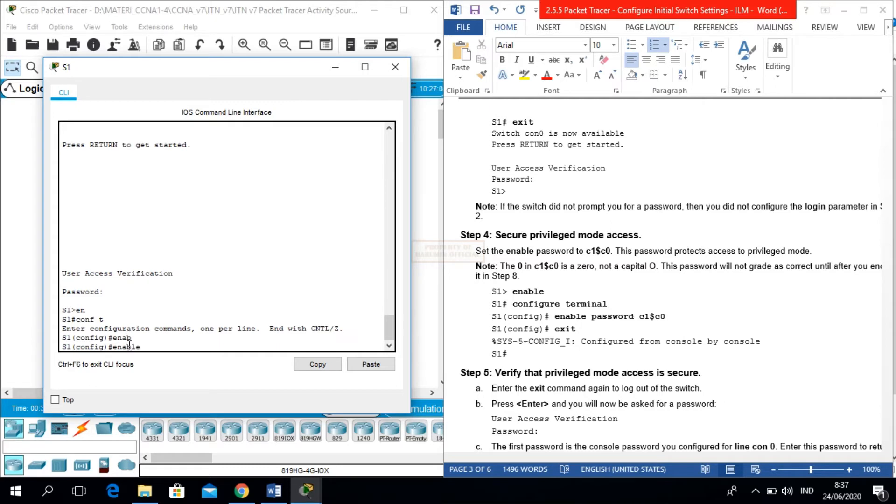
{"action": "type", "text": "pas"}
{"action": "key", "text": "Tab"}
{"action": "type", "text": "c1"}
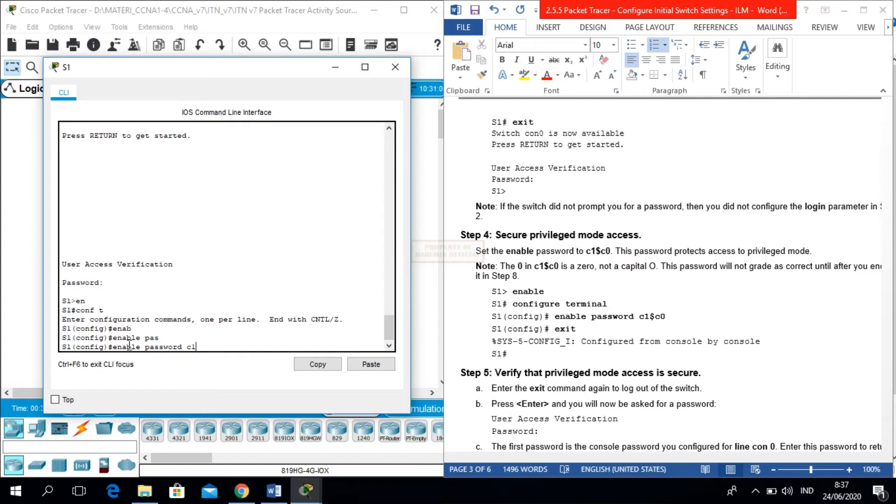
{"action": "type", "text": "$c0"}
{"action": "key", "text": "Return"}
{"action": "type", "text": "exit"}
{"action": "key", "text": "Return"}
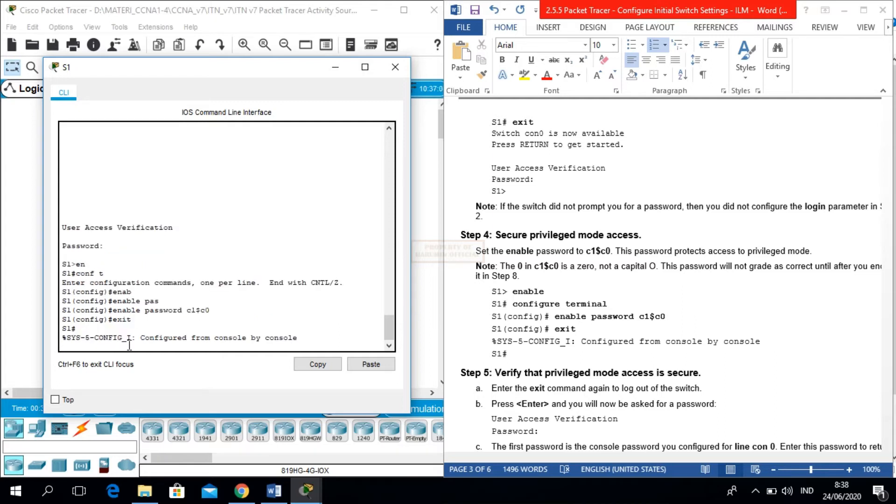
{"action": "key", "text": "Return"}
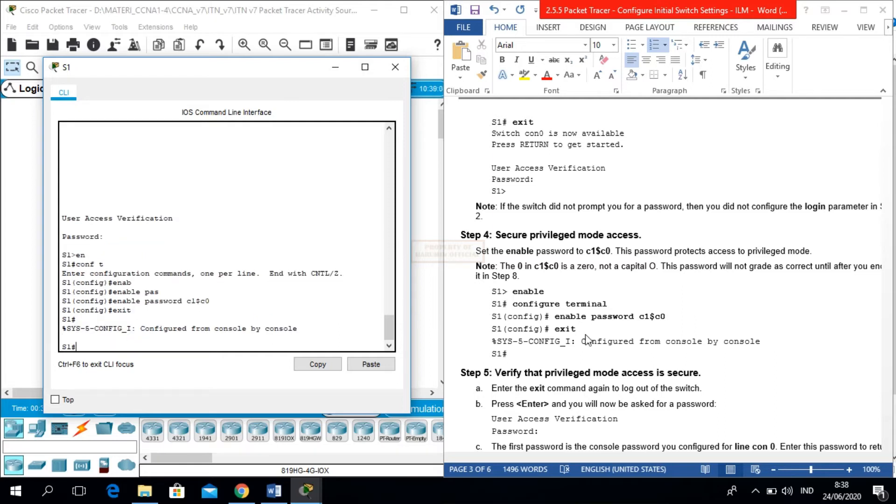
{"action": "left_click_drag", "start_coordinate": [894, 243], "coordinate": [894, 296]}
{"action": "left_click", "coordinate": [330, 318]}
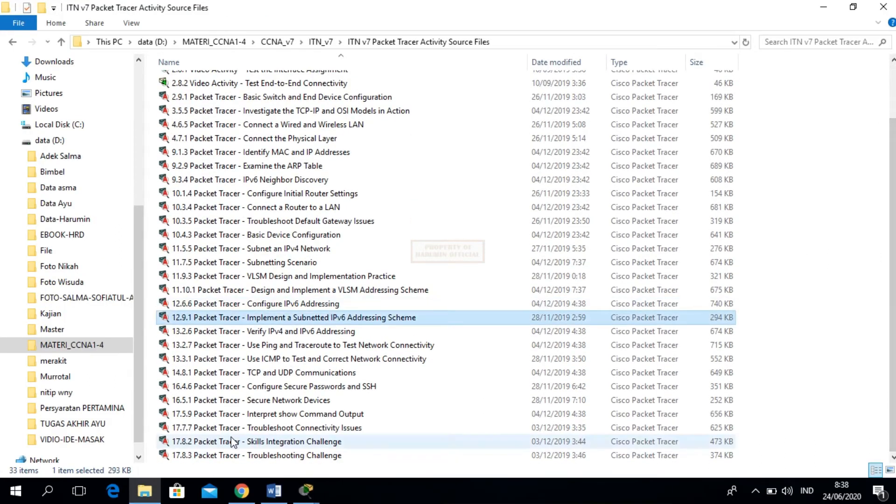
{"action": "left_click", "coordinate": [305, 490]}
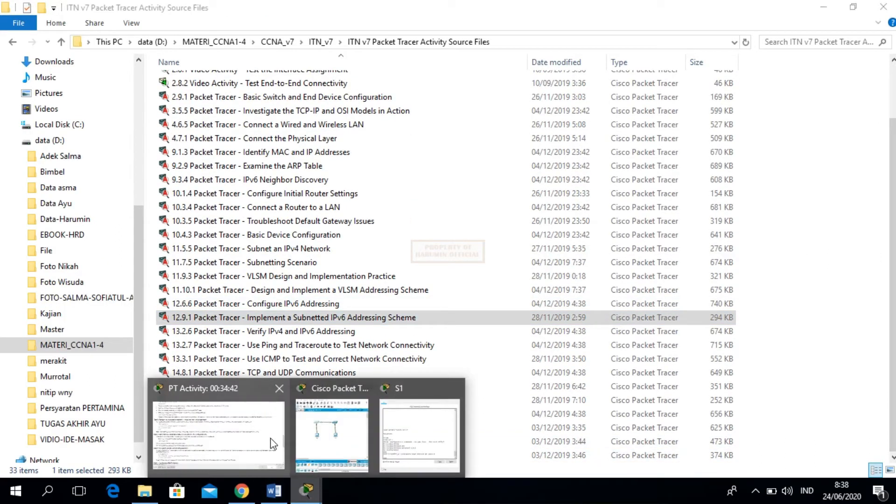
{"action": "left_click", "coordinate": [321, 450]}
{"action": "left_click", "coordinate": [282, 492]}
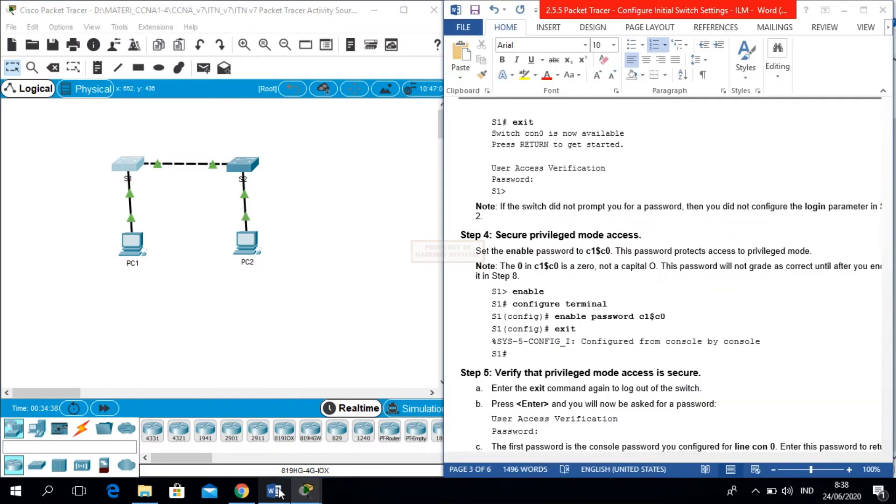
{"action": "left_click", "coordinate": [684, 341]}
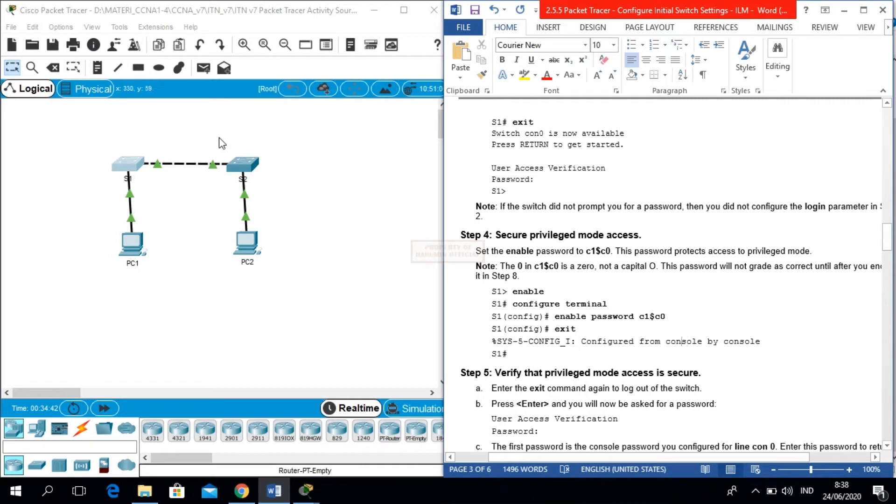
{"action": "left_click", "coordinate": [127, 167]}
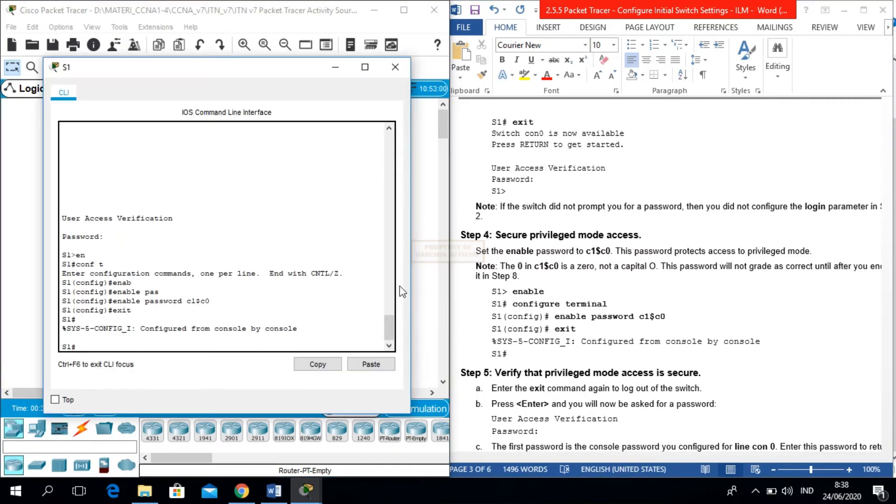
- Log out of S1, log back in with the console password, and enter enable using the enable password
{"action": "left_click", "coordinate": [602, 275]}
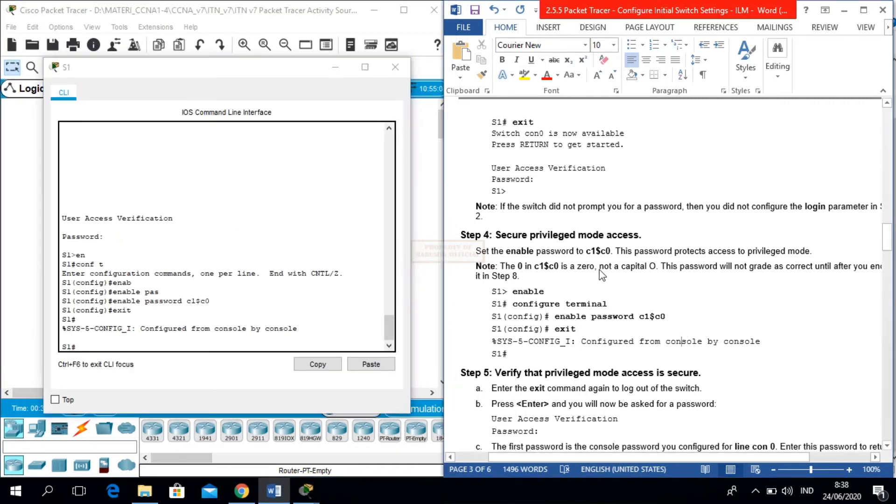
{"action": "key", "text": "Down"}
{"action": "key", "text": "Down"}
{"action": "key", "text": "Down"}
{"action": "key", "text": "Down"}
{"action": "key", "text": "Down"}
{"action": "key", "text": "Down"}
{"action": "key", "text": "Down"}
{"action": "key", "text": "Down"}
{"action": "key", "text": "Down"}
{"action": "key", "text": "Down"}
{"action": "key", "text": "Down"}
{"action": "key", "text": "Down"}
{"action": "key", "text": "Down"}
{"action": "key", "text": "Down"}
{"action": "key", "text": "Down"}
{"action": "key", "text": "Down"}
{"action": "key", "text": "Down"}
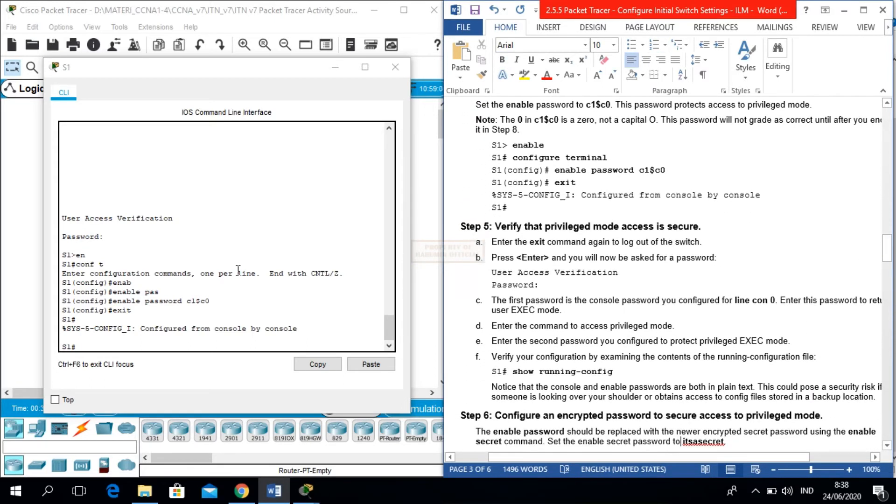
{"action": "left_click", "coordinate": [95, 348]}
{"action": "type", "text": "exit"}
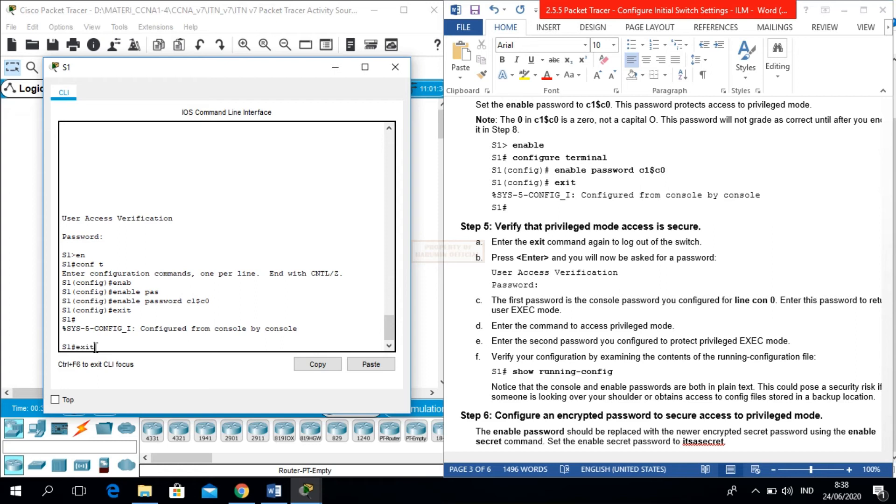
{"action": "key", "text": "Return"}
{"action": "key", "text": "Return"}
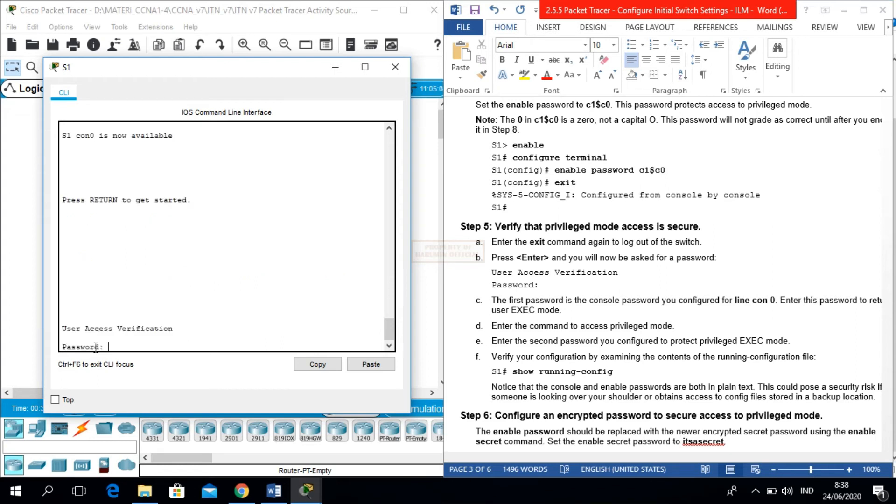
{"action": "key", "text": "Return"}
{"action": "type", "text": "en"}
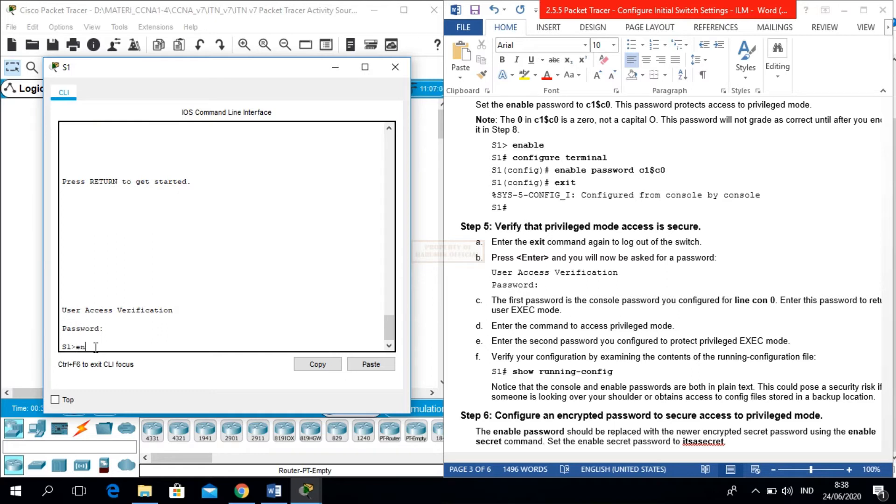
{"action": "key", "text": "Return"}
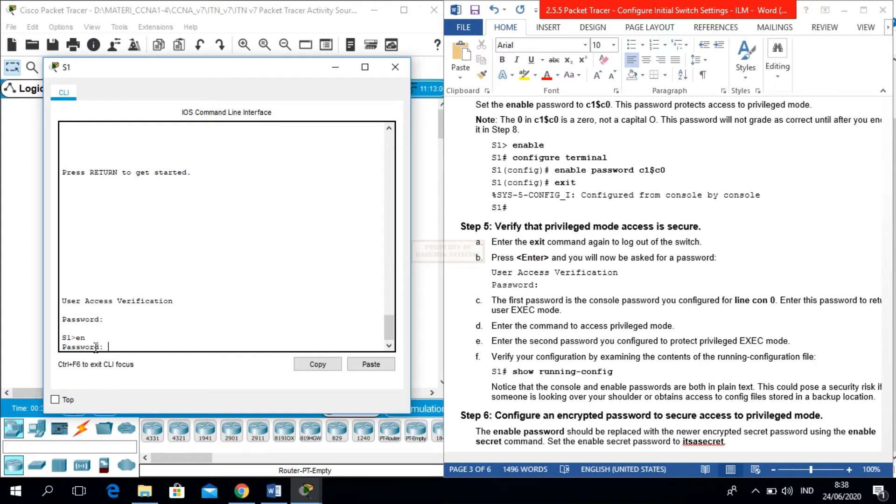
{"action": "key", "text": "Return"}
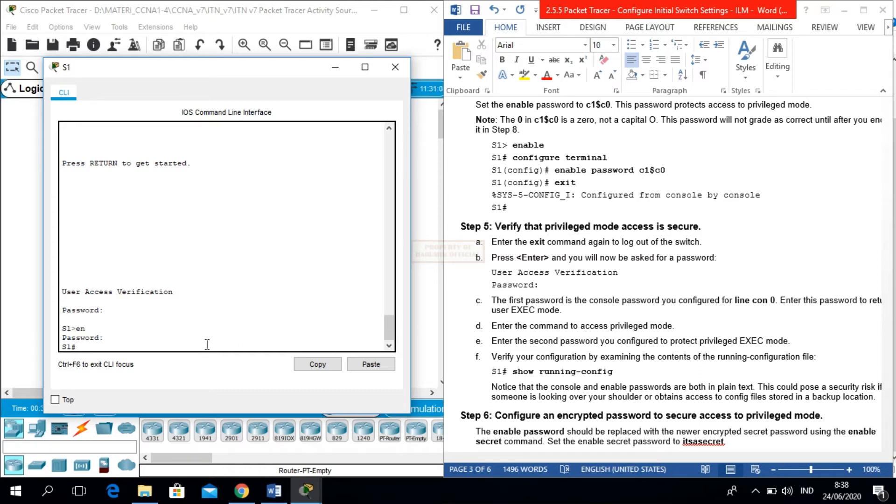
- Run show running-config on S1 and highlight the plain-text console and enable password lines
{"action": "type", "text": "sho"}
{"action": "key", "text": "Tab"}
{"action": "type", "text": "run"}
{"action": "key", "text": "Tab"}
{"action": "key", "text": "Return"}
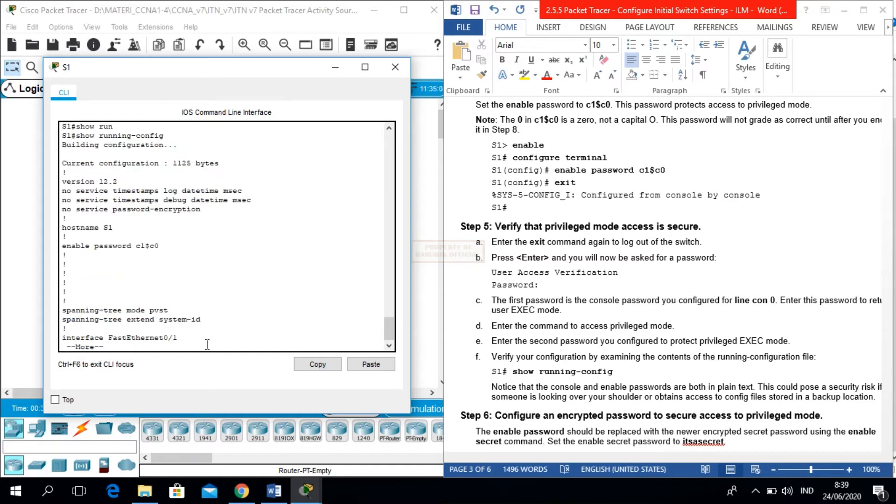
{"action": "key", "text": "space"}
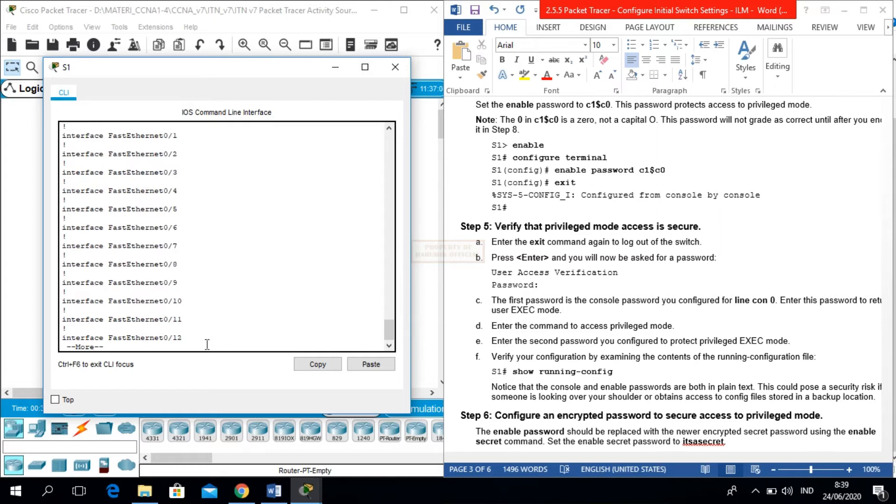
{"action": "key", "text": "space"}
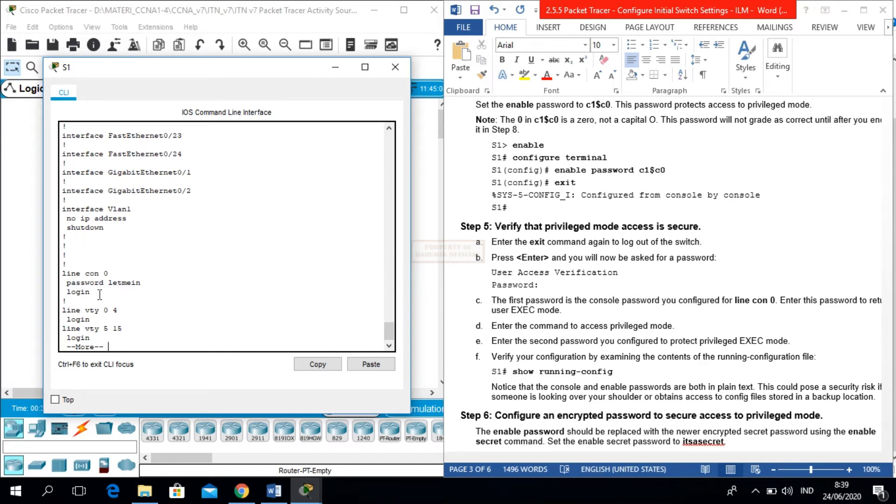
{"action": "left_click_drag", "start_coordinate": [92, 291], "coordinate": [61, 275]}
{"action": "left_click", "coordinate": [193, 295]}
{"action": "key", "text": "space"}
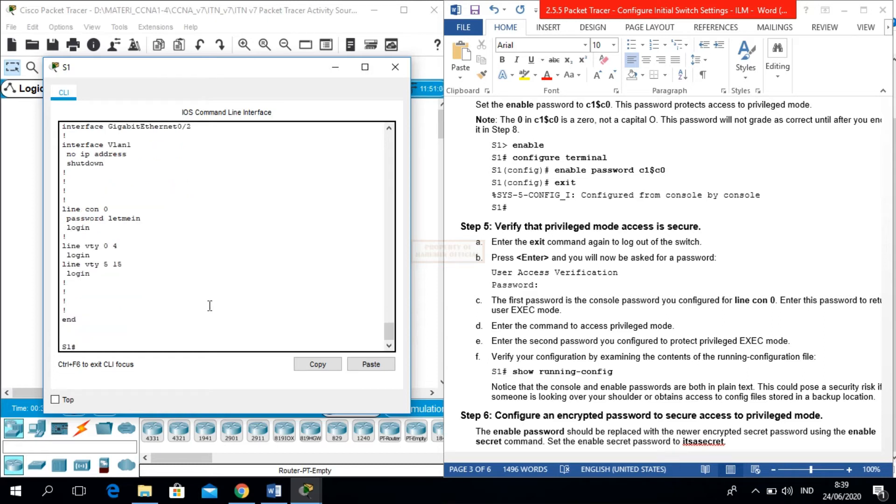
{"action": "left_click_drag", "start_coordinate": [392, 335], "coordinate": [389, 280]}
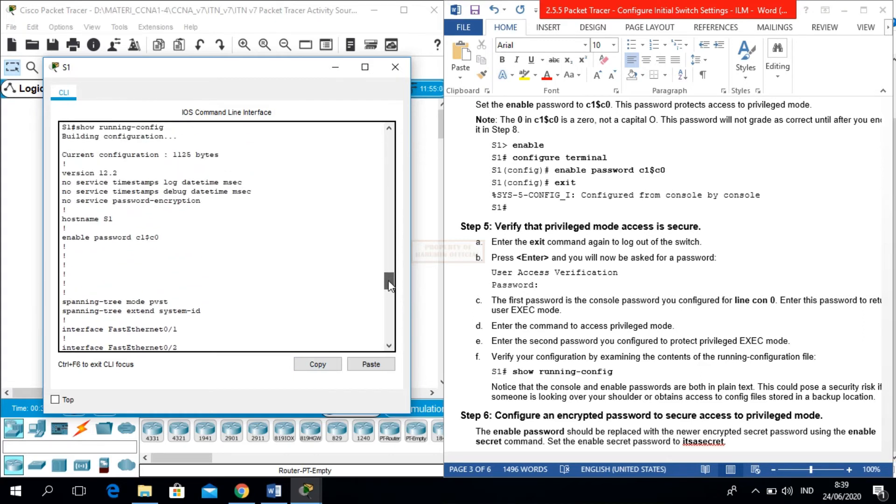
{"action": "left_click_drag", "start_coordinate": [160, 238], "coordinate": [40, 234]}
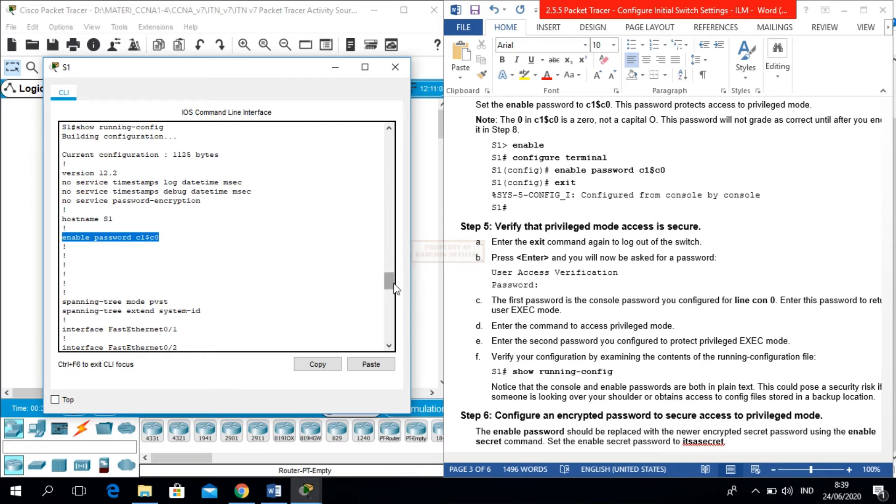
{"action": "left_click", "coordinate": [236, 282]}
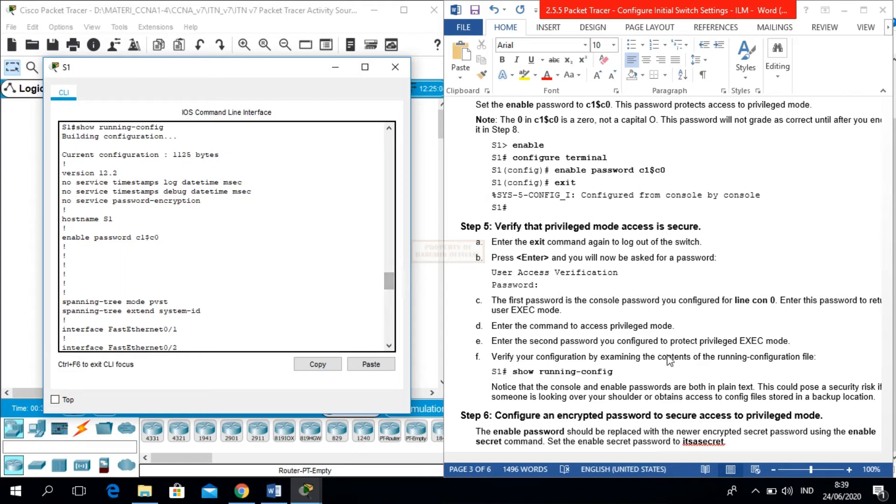
- Read Step 6 in the lab instructions
{"action": "left_click", "coordinate": [624, 354]}
{"action": "key", "text": "Down"}
{"action": "key", "text": "Down"}
{"action": "key", "text": "Down"}
{"action": "key", "text": "Down"}
{"action": "key", "text": "Down"}
{"action": "key", "text": "Down"}
{"action": "key", "text": "Down"}
{"action": "key", "text": "Down"}
{"action": "key", "text": "Down"}
{"action": "key", "text": "Down"}
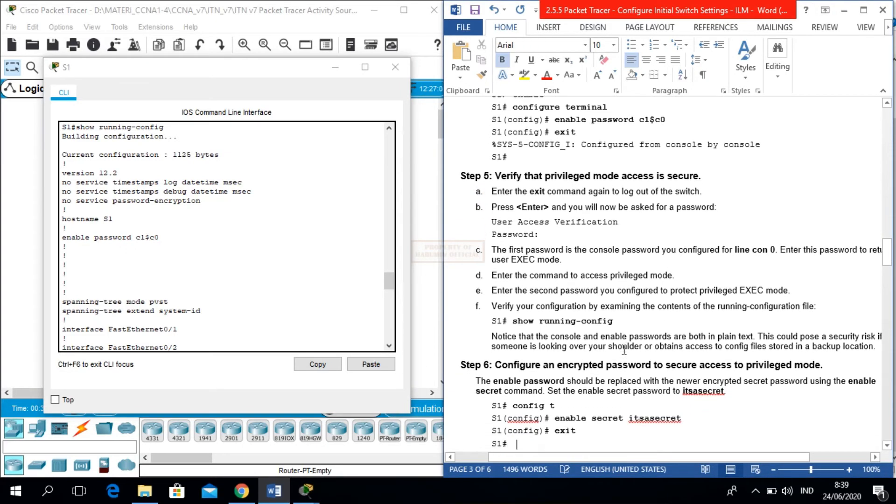
{"action": "key", "text": "Down"}
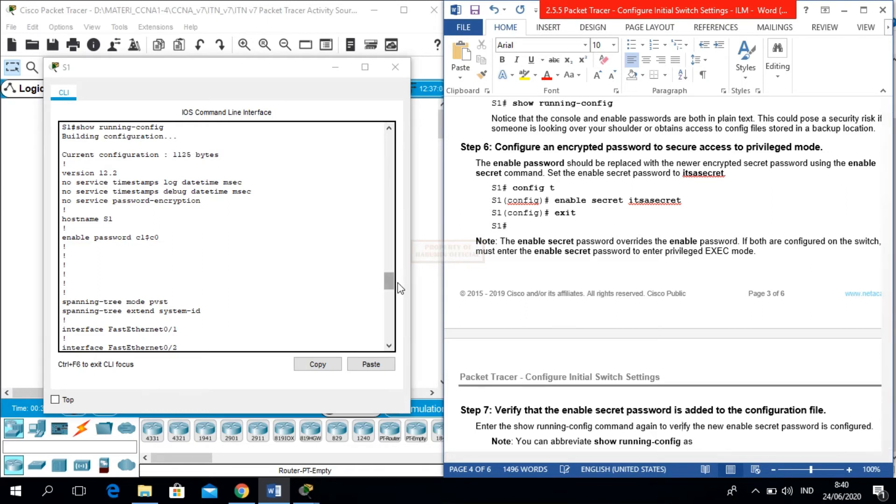
{"action": "left_click_drag", "start_coordinate": [389, 285], "coordinate": [391, 345]}
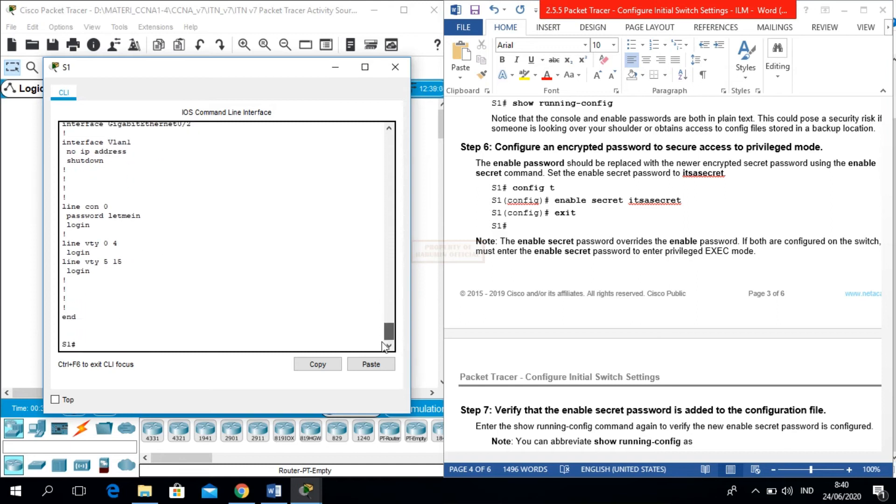
- Set an enable secret on S1 using the lab sheet's secret password
{"action": "type", "text": "conf t"}
{"action": "key", "text": "Return"}
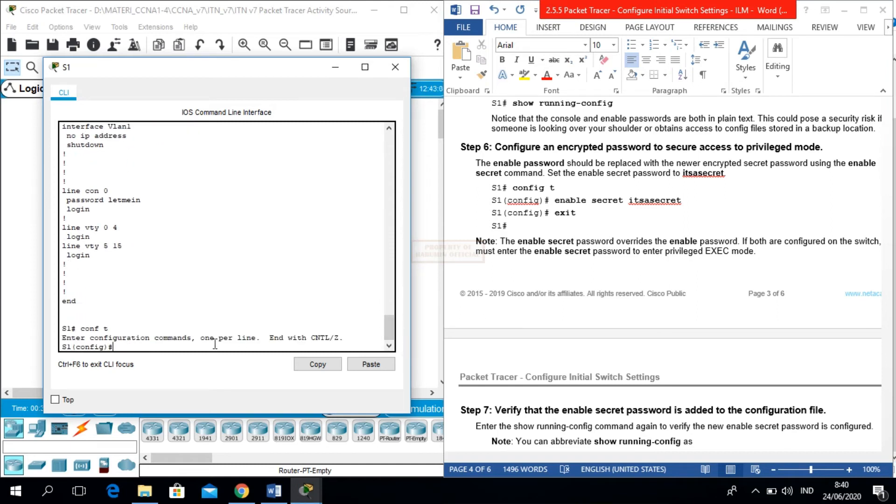
{"action": "type", "text": "ena"}
{"action": "key", "text": "Tab"}
{"action": "type", "text": "sec"}
{"action": "key", "text": "Tab"}
{"action": "type", "text": "itsasecret"}
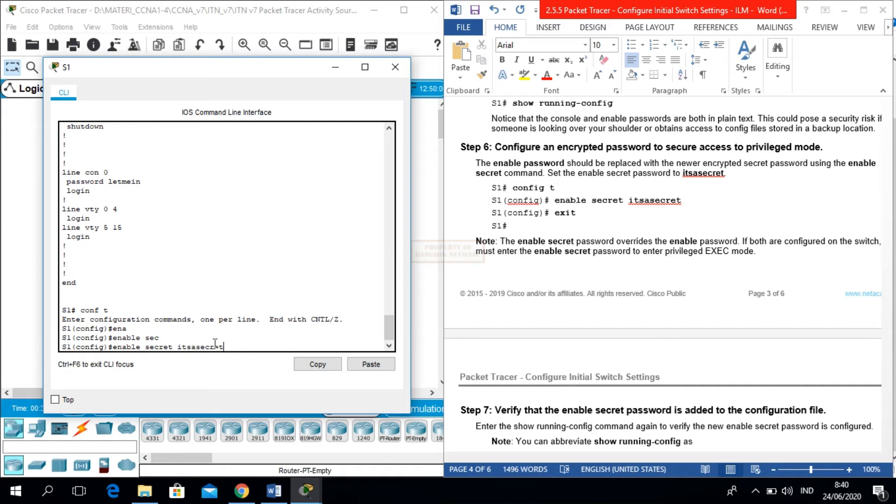
{"action": "key", "text": "Return"}
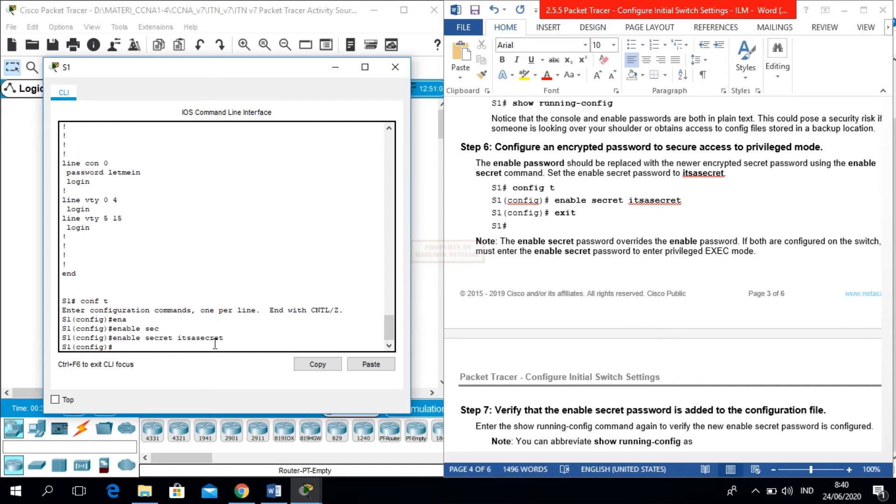
- Exit configuration mode back to the S1# prompt and begin logging out
{"action": "type", "text": "exit"}
{"action": "key", "text": "Return"}
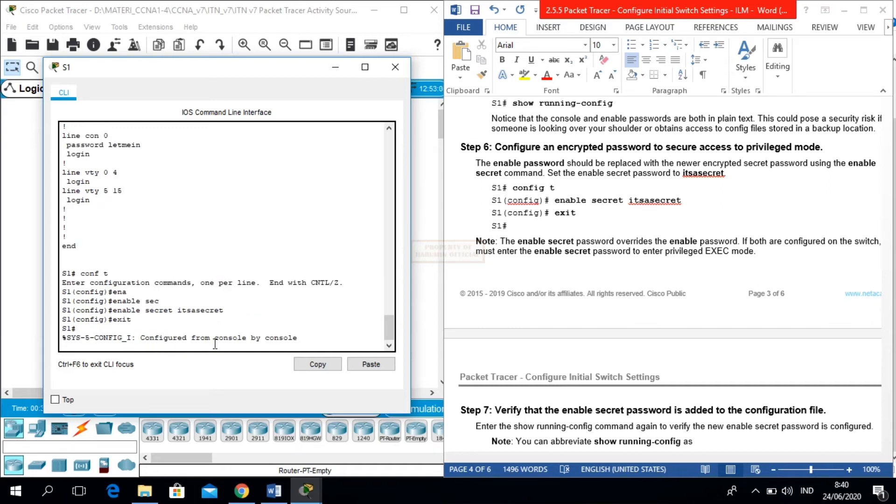
{"action": "key", "text": "Return"}
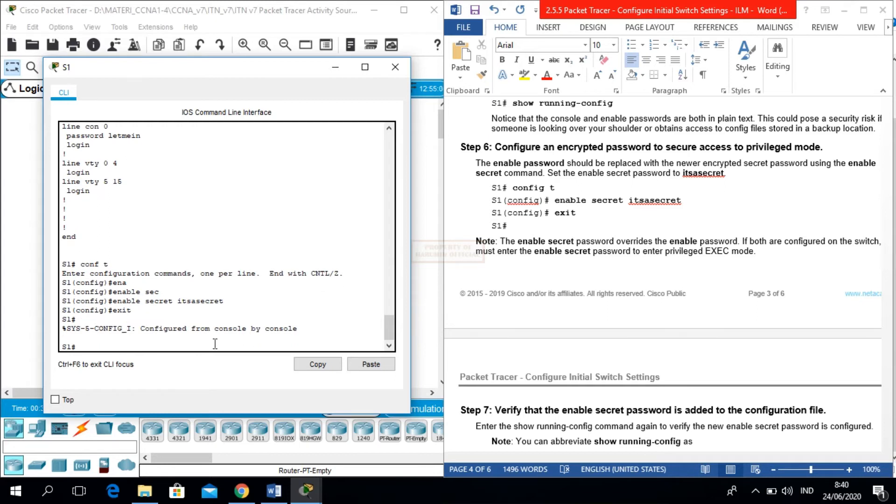
{"action": "type", "text": "exi"}
{"action": "key", "text": "BackSpace"}
{"action": "key", "text": "BackSpace"}
{"action": "key", "text": "BackSpace"}
- Log out of S1, log back in with the console password, and enter enable passwords until S1# appears
{"action": "type", "text": "exit"}
{"action": "key", "text": "Return"}
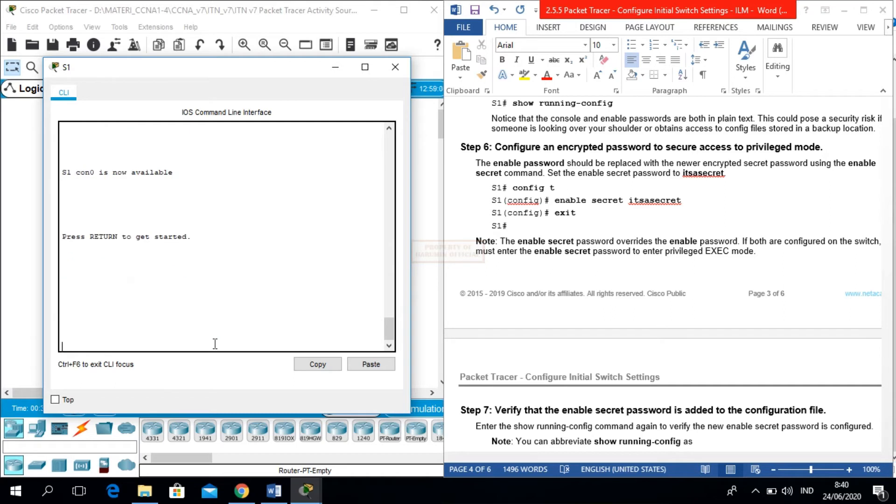
{"action": "key", "text": "Return"}
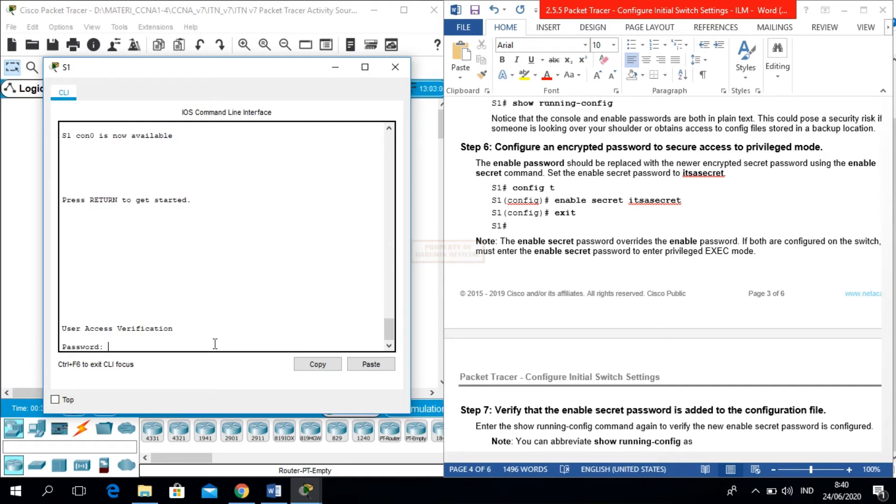
{"action": "key", "text": "Return"}
{"action": "type", "text": "en"}
{"action": "key", "text": "Return"}
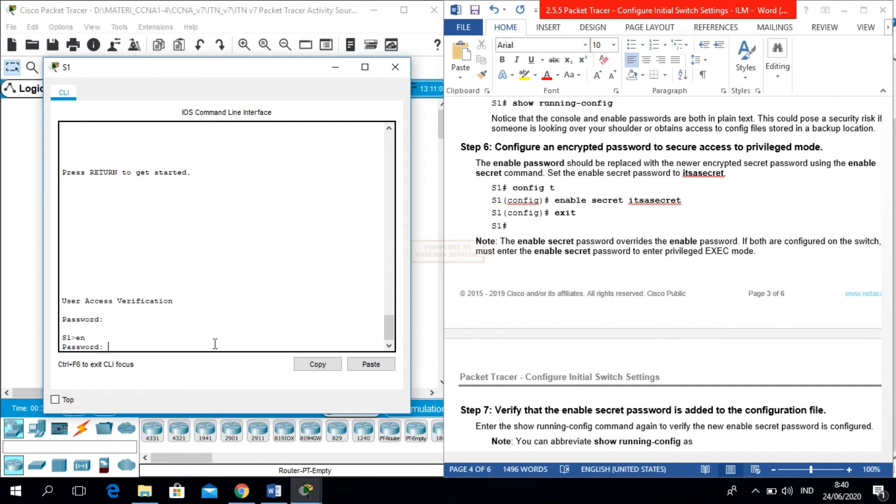
{"action": "key", "text": "Return"}
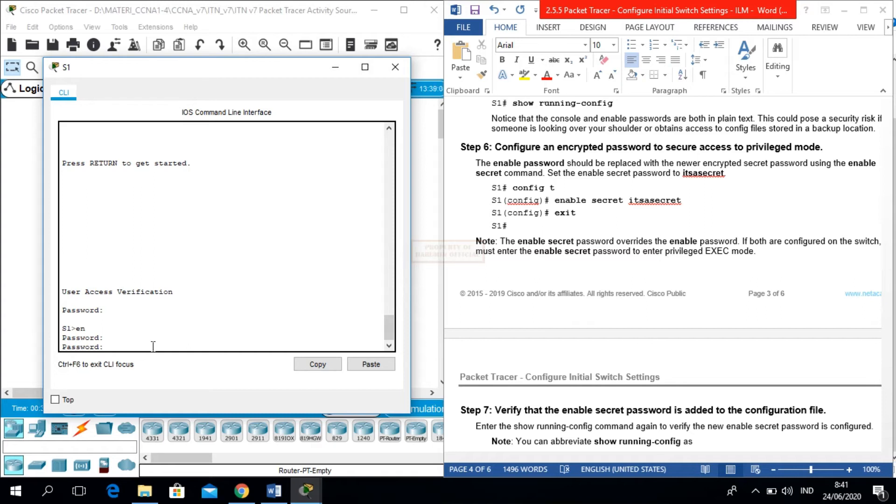
{"action": "key", "text": "Return"}
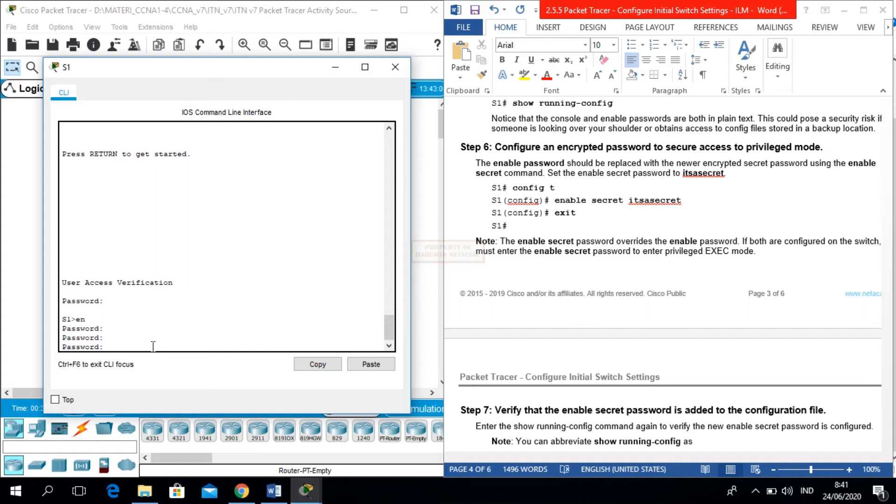
{"action": "key", "text": "Return"}
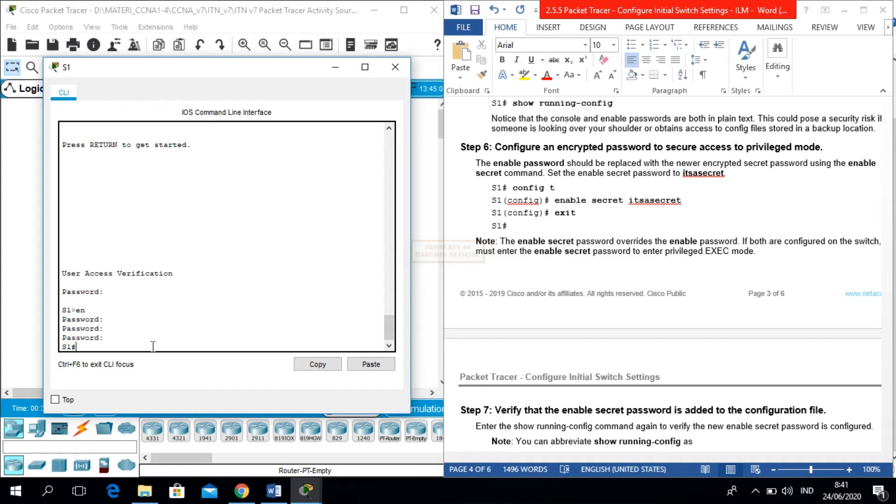
- Read Steps 7 and 8 of the lab instructions up to the MOTD banner section
{"action": "left_click", "coordinate": [570, 277]}
{"action": "key", "text": "Down"}
{"action": "key", "text": "Down"}
{"action": "key", "text": "Down"}
{"action": "key", "text": "Down"}
{"action": "key", "text": "Down"}
{"action": "key", "text": "Down"}
{"action": "key", "text": "Down"}
{"action": "key", "text": "Down"}
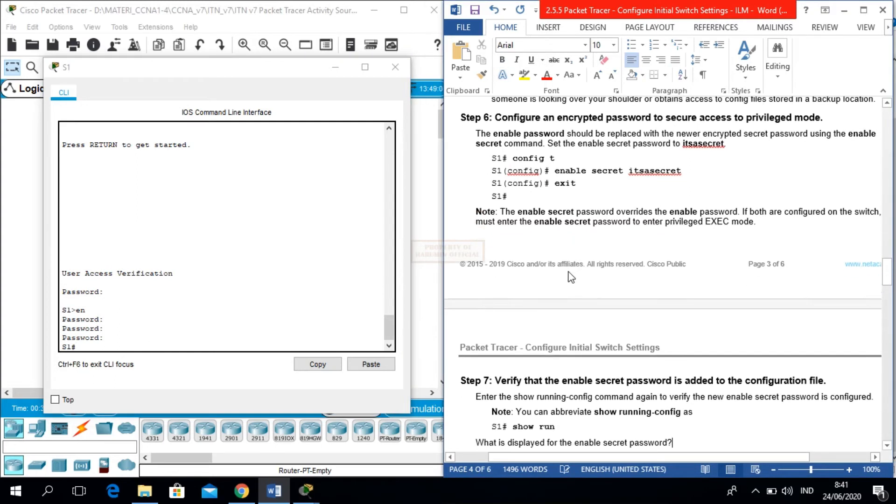
{"action": "key", "text": "Down"}
{"action": "key", "text": "Down"}
{"action": "key", "text": "Down"}
{"action": "key", "text": "Down"}
{"action": "key", "text": "Down"}
{"action": "key", "text": "Down"}
{"action": "key", "text": "Down"}
{"action": "key", "text": "Down"}
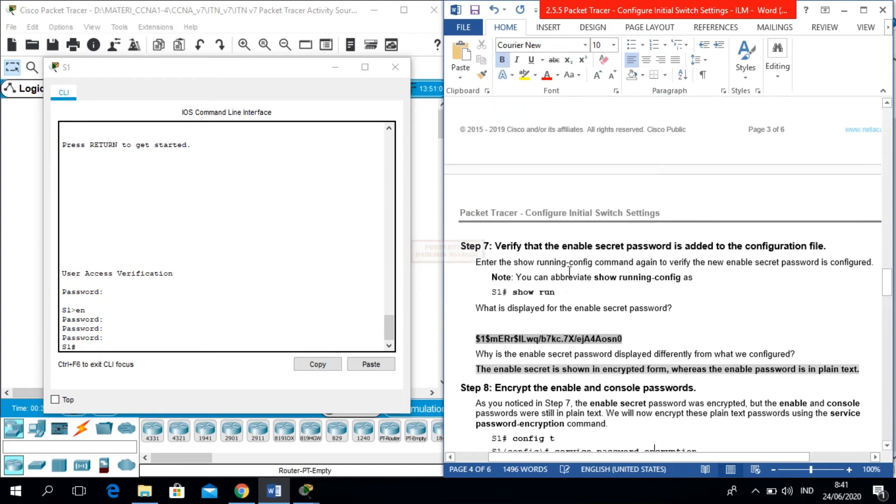
{"action": "key", "text": "Down"}
{"action": "key", "text": "Down"}
{"action": "key", "text": "Down"}
{"action": "key", "text": "Down"}
{"action": "key", "text": "Down"}
{"action": "key", "text": "Down"}
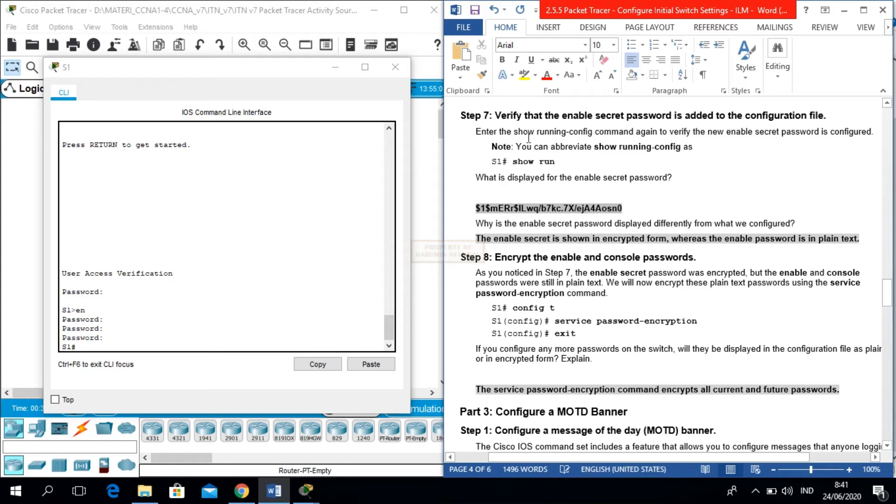
{"action": "left_click", "coordinate": [156, 349]}
- Run show running-config on S1 and page through to the end of the listing
{"action": "type", "text": "show run"}
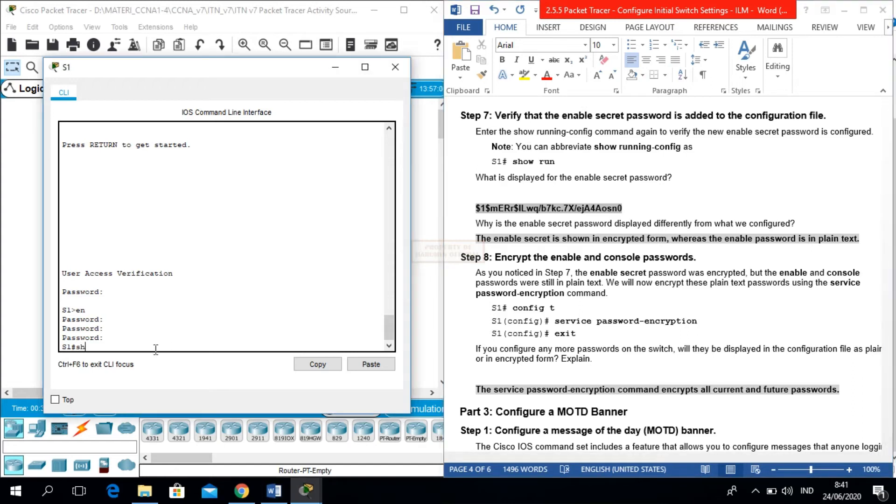
{"action": "key", "text": "Tab"}
{"action": "type", "text": "ru"}
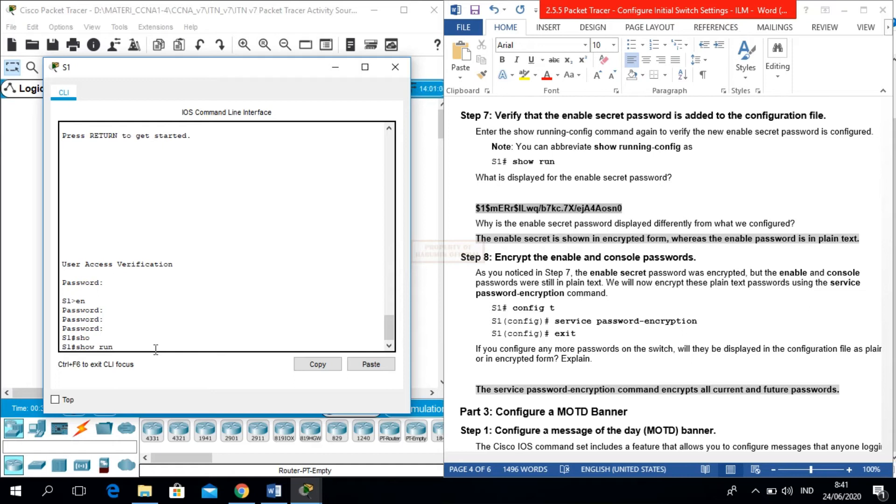
{"action": "type", "text": "ning-config"}
{"action": "key", "text": "Tab"}
{"action": "key", "text": "Return"}
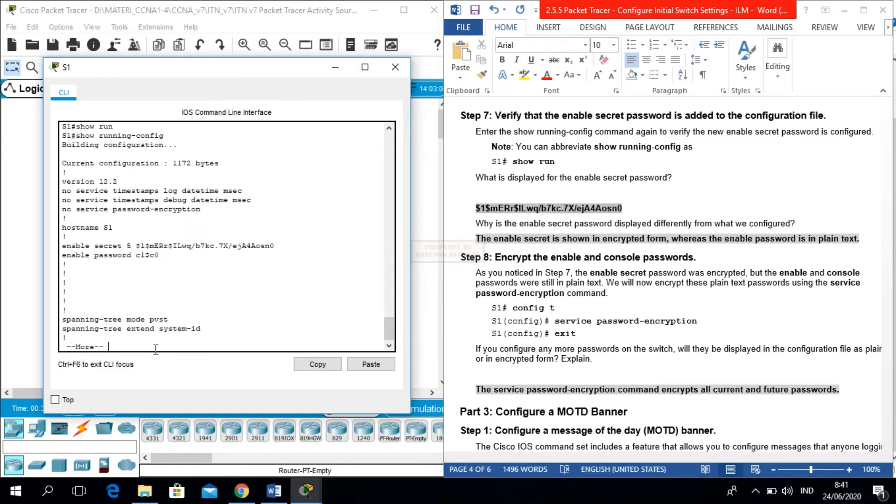
{"action": "key", "text": "space"}
{"action": "key", "text": "space"}
{"action": "key", "text": "space"}
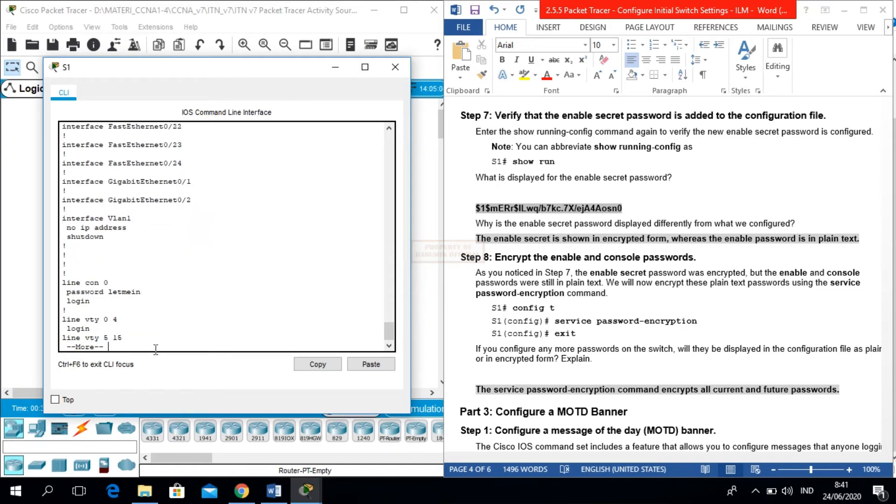
{"action": "key", "text": "space"}
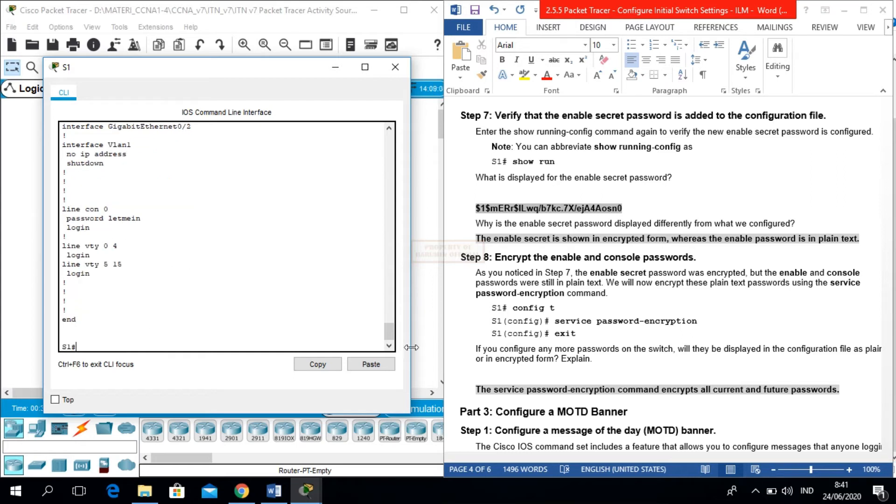
{"action": "left_click_drag", "start_coordinate": [389, 332], "coordinate": [359, 185]}
{"action": "scroll", "coordinate": [359, 185], "scroll_direction": "up", "scroll_amount": 2}
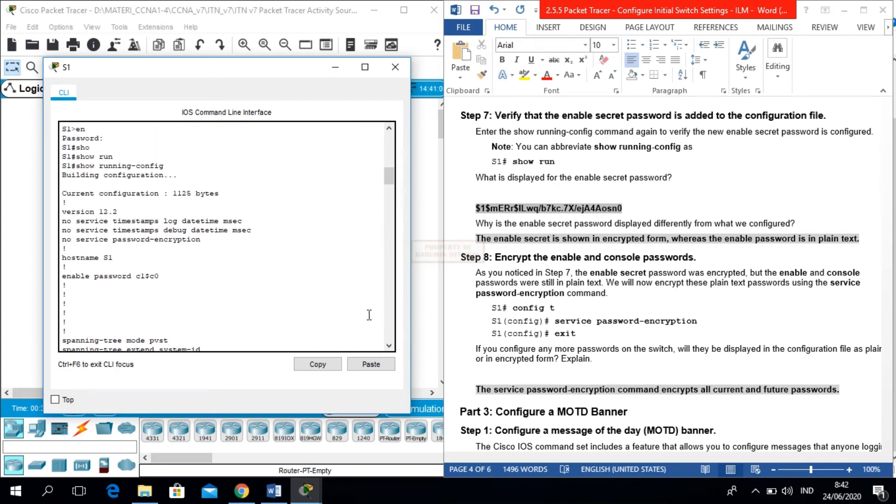
{"action": "mouse_move", "coordinate": [388, 177]}
{"action": "left_mouse_down"}
{"action": "mouse_move", "coordinate": [379, 252]}
{"action": "mouse_move", "coordinate": [380, 178]}
{"action": "left_mouse_up"}
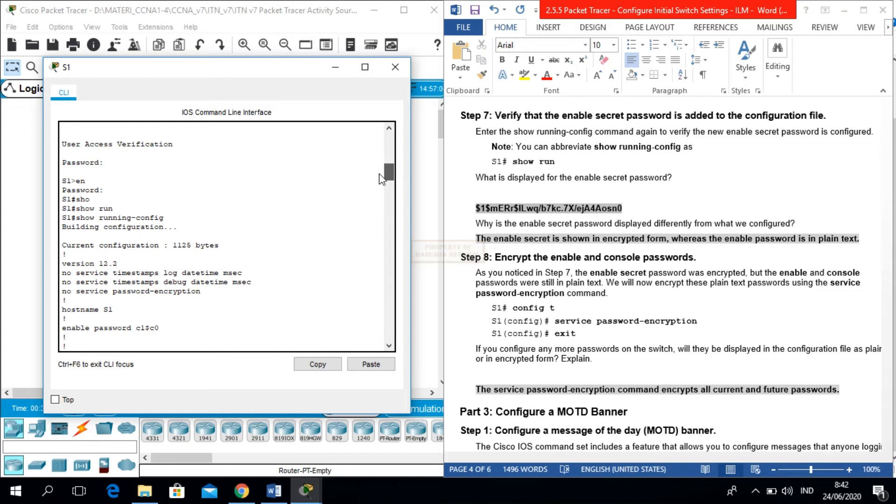
{"action": "left_click_drag", "start_coordinate": [379, 175], "coordinate": [377, 186]}
- Maximize the S1 CLI window and run show running-config again
{"action": "left_click", "coordinate": [367, 70]}
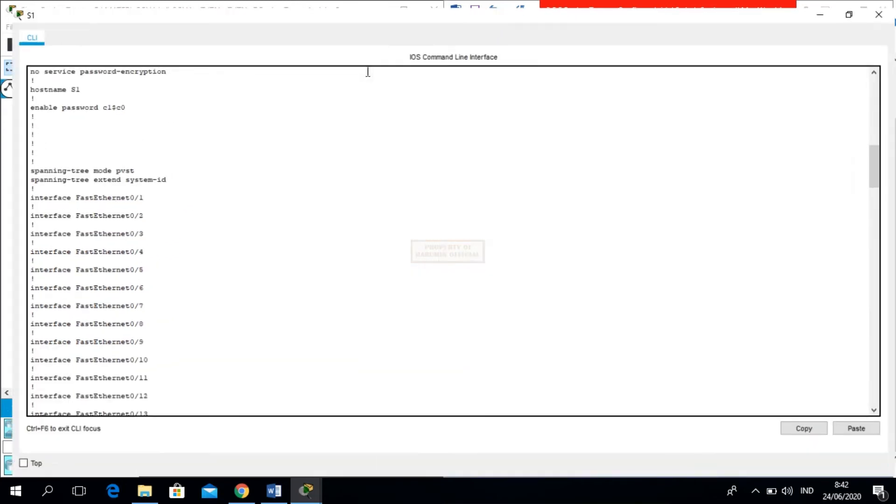
{"action": "left_click", "coordinate": [346, 246]}
{"action": "key", "text": "Return"}
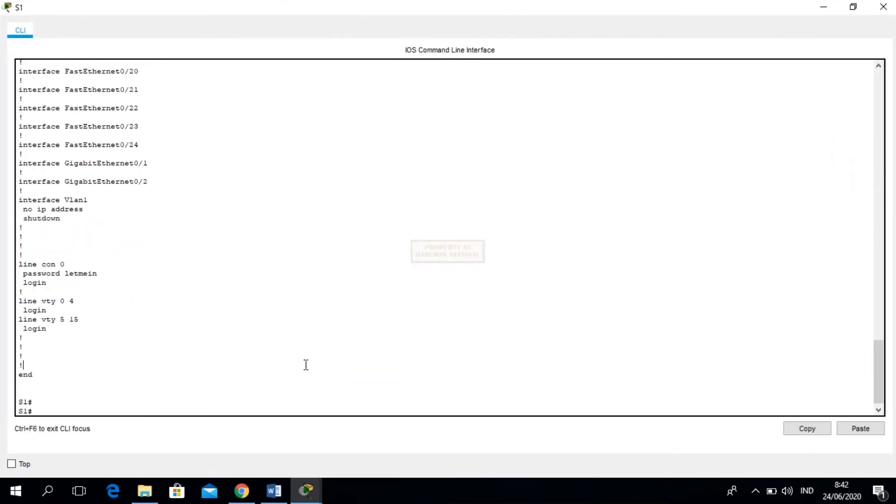
{"action": "key", "text": "Return"}
{"action": "key", "text": "Return"}
{"action": "key", "text": "Return"}
{"action": "key", "text": "Return"}
{"action": "key", "text": "Return"}
{"action": "type", "text": "sho"}
{"action": "key", "text": "Tab"}
{"action": "type", "text": "run"}
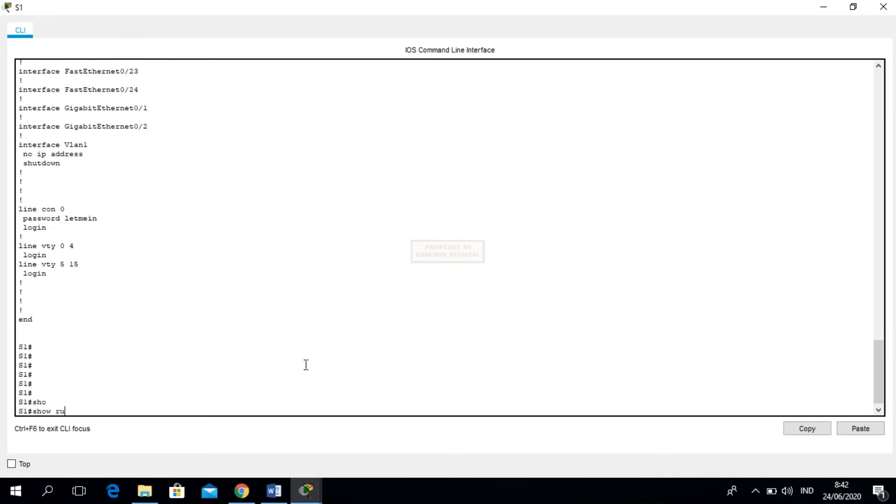
{"action": "key", "text": "Tab"}
{"action": "key", "text": "Return"}
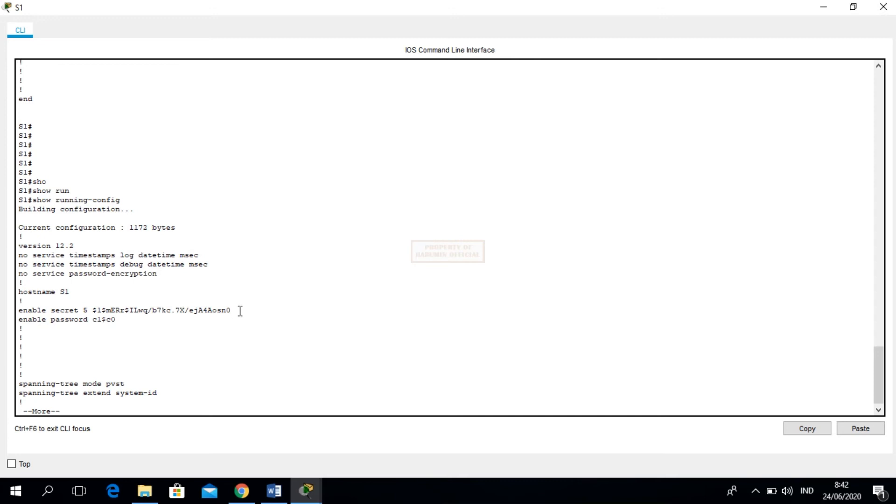
- Select the encrypted enable secret 5 hash, then restore the CLI window to normal size
{"action": "left_click_drag", "start_coordinate": [19, 310], "coordinate": [252, 306]}
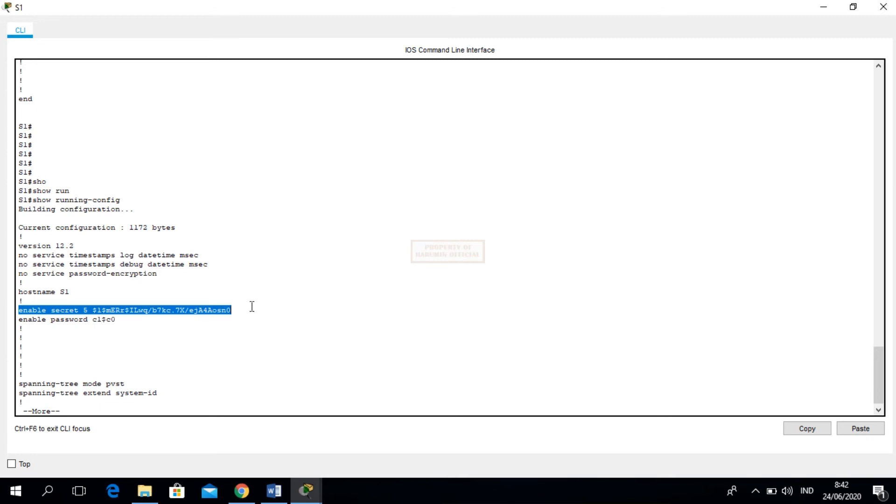
{"action": "left_click", "coordinate": [134, 328]}
{"action": "left_click_drag", "start_coordinate": [90, 308], "coordinate": [261, 311]}
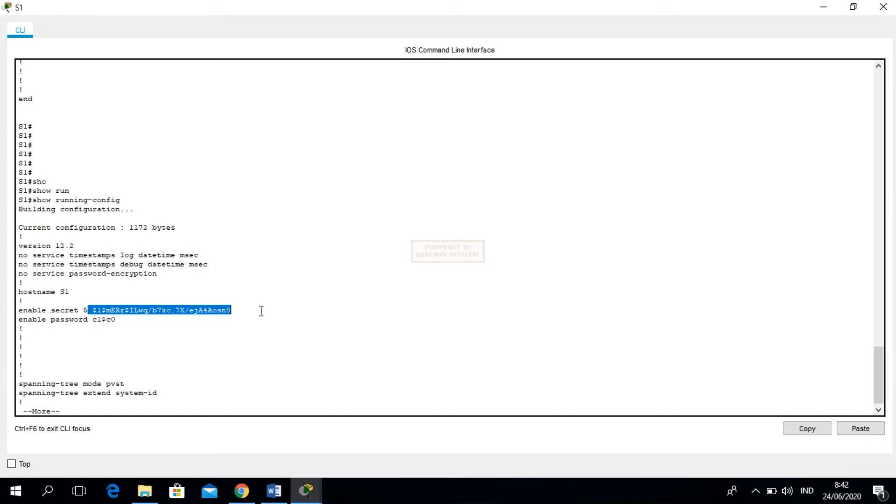
{"action": "left_click", "coordinate": [853, 7]}
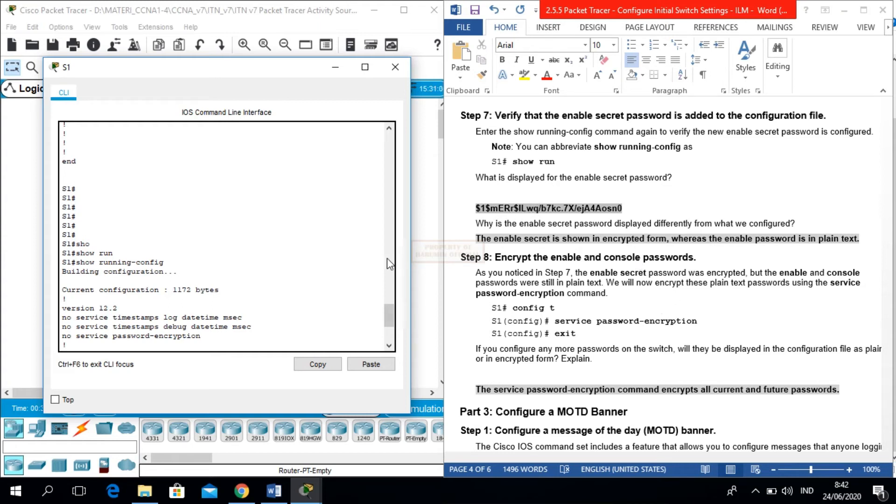
{"action": "left_click_drag", "start_coordinate": [390, 308], "coordinate": [391, 320]}
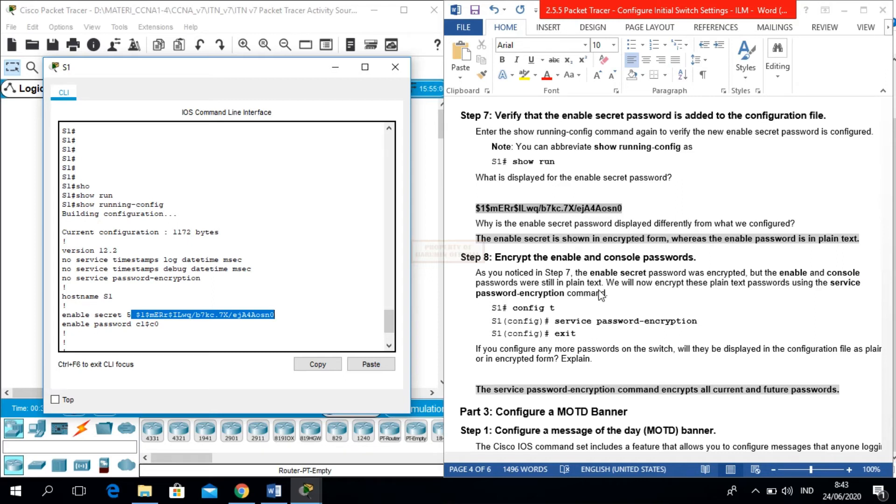
{"action": "left_click_drag", "start_coordinate": [392, 326], "coordinate": [392, 333]}
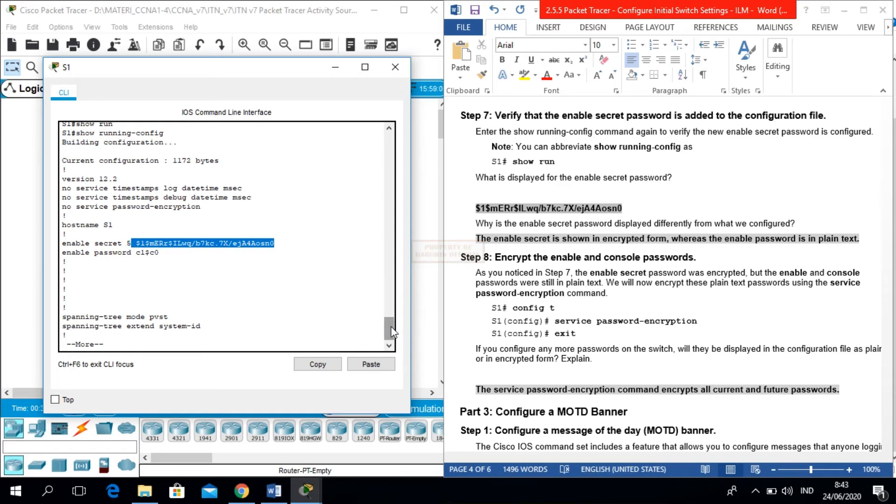
- Enable service password-encryption on S1 and return to privileged mode
{"action": "left_click", "coordinate": [284, 348]}
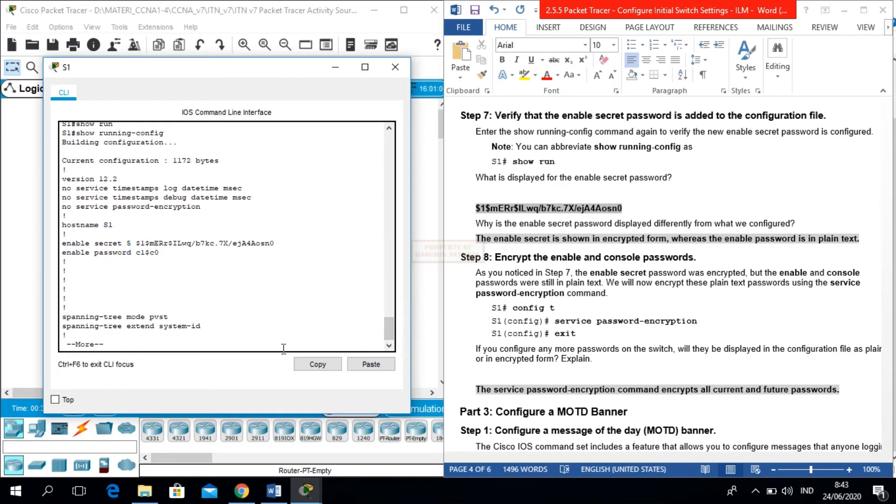
{"action": "key", "text": "ctrl+c"}
{"action": "type", "text": "conf t"}
{"action": "key", "text": "Return"}
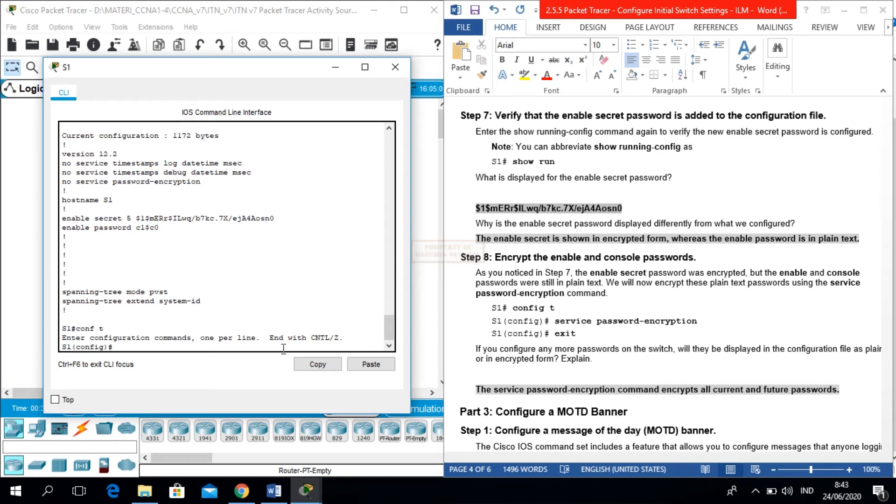
{"action": "type", "text": "ser"}
{"action": "key", "text": "Tab"}
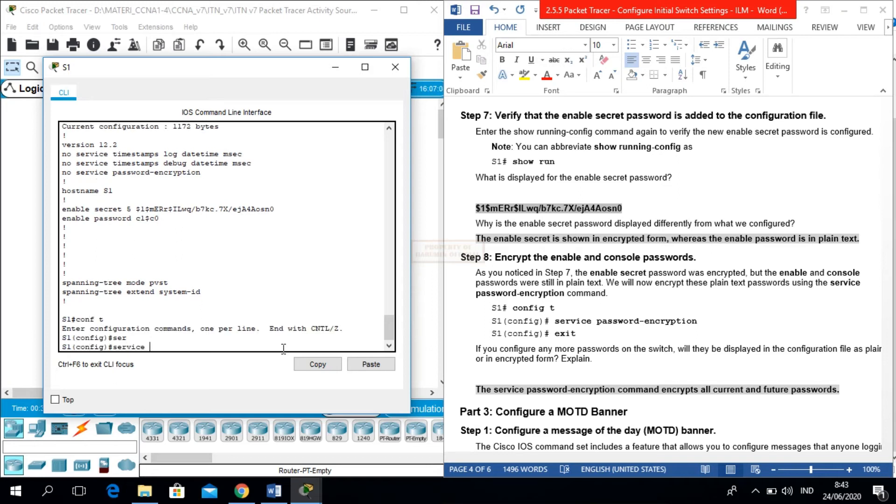
{"action": "type", "text": "pas"}
{"action": "key", "text": "Tab"}
{"action": "key", "text": "Return"}
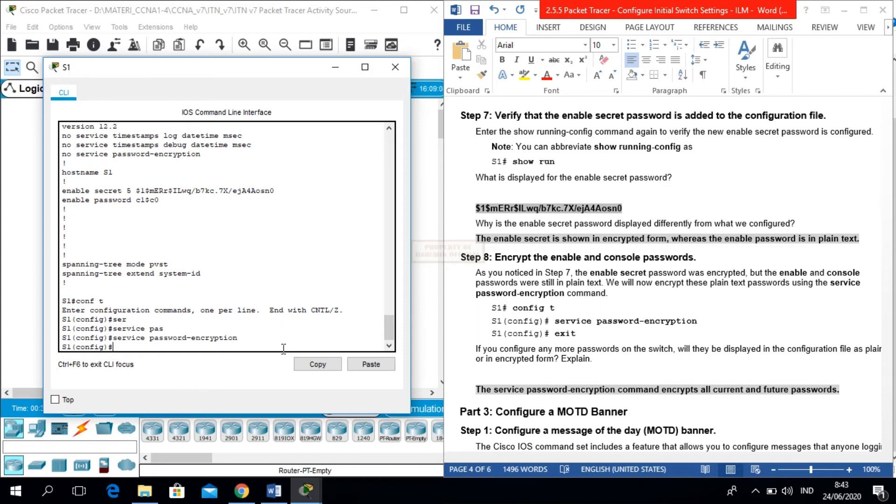
{"action": "type", "text": "exit"}
{"action": "key", "text": "Return"}
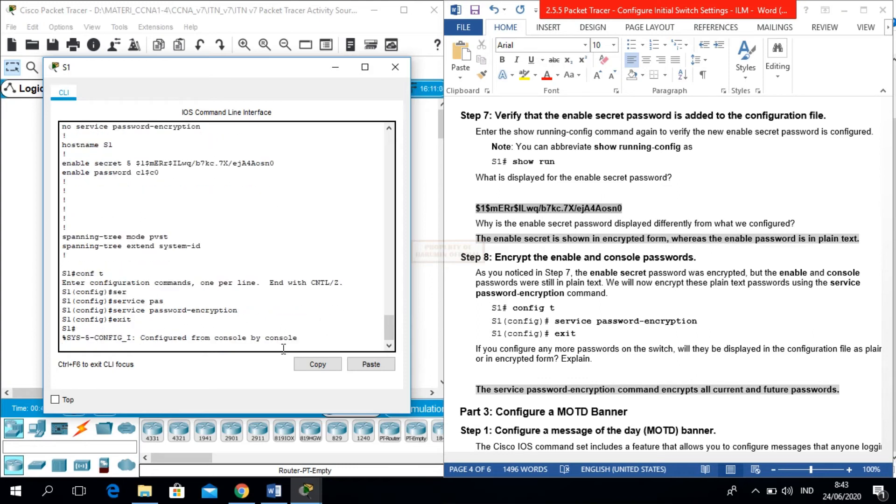
- Run show running-config to confirm the passwords now appear as type 7
{"action": "type", "text": "sho"}
{"action": "key", "text": "Tab"}
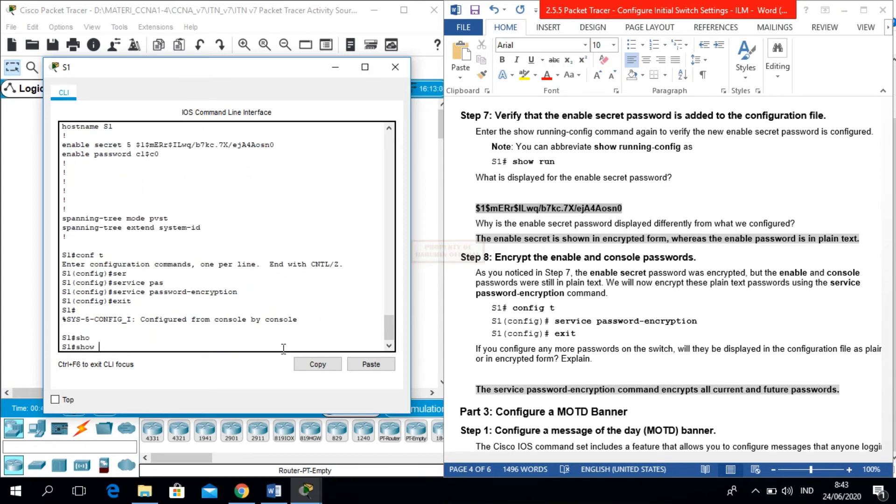
{"action": "type", "text": "run"}
{"action": "key", "text": "Tab"}
{"action": "key", "text": "Return"}
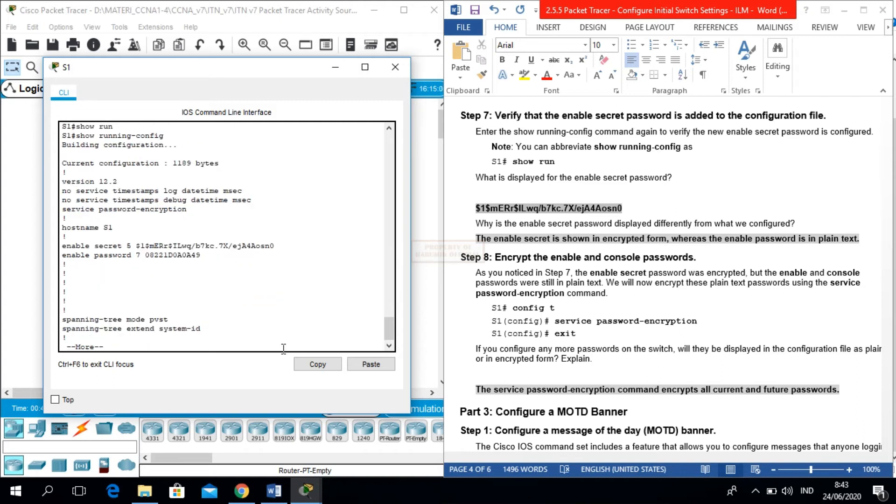
{"action": "key", "text": "space"}
{"action": "key", "text": "space"}
{"action": "key", "text": "space"}
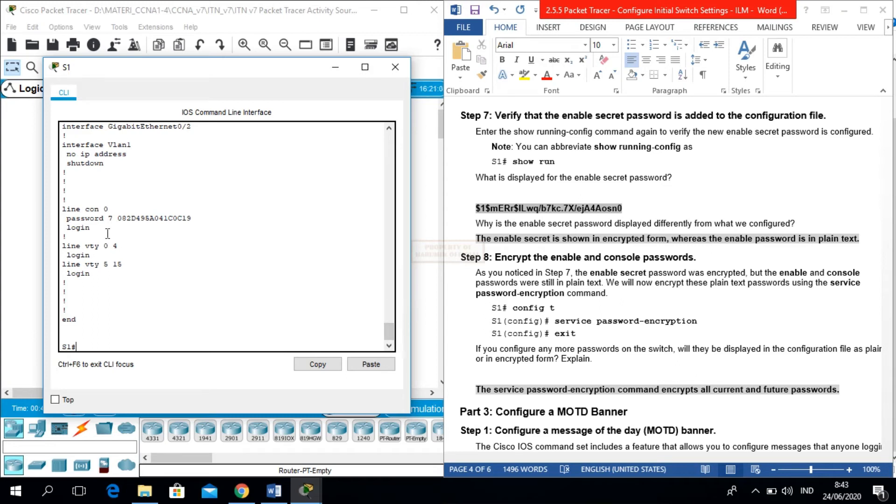
- Highlight the 'enable password 7' line, then read the lab guide's Part 3 MOTD banner step
{"action": "left_click_drag", "start_coordinate": [114, 222], "coordinate": [213, 218]}
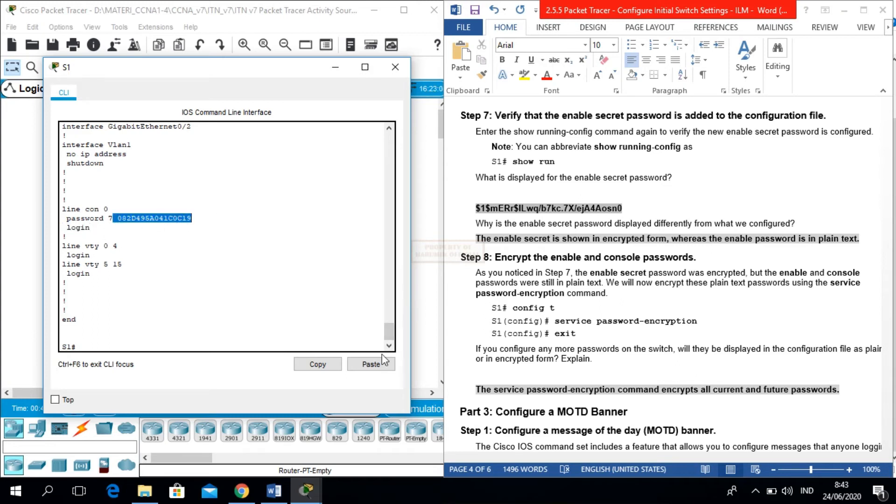
{"action": "left_click_drag", "start_coordinate": [385, 327], "coordinate": [388, 280]}
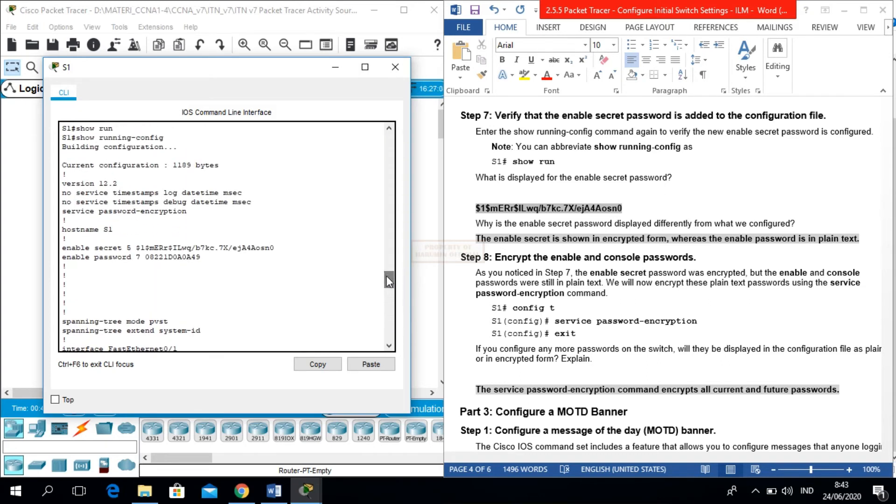
{"action": "left_click_drag", "start_coordinate": [207, 260], "coordinate": [81, 257]}
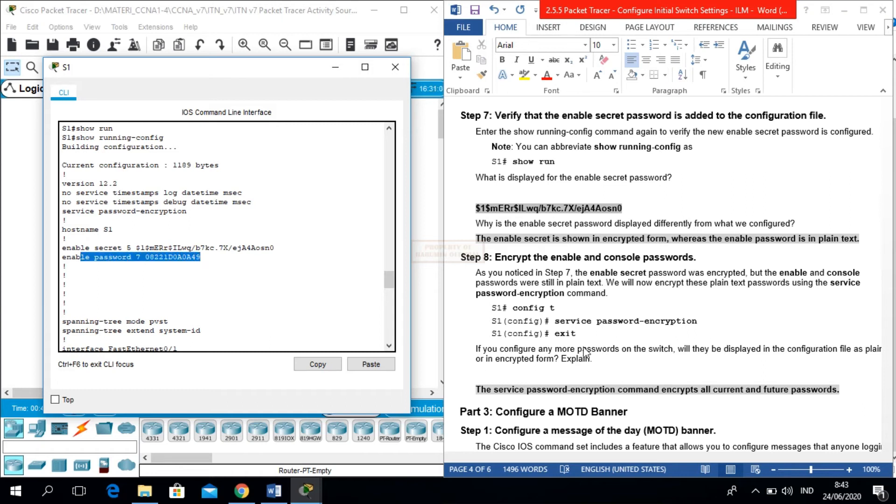
{"action": "left_click", "coordinate": [537, 374]}
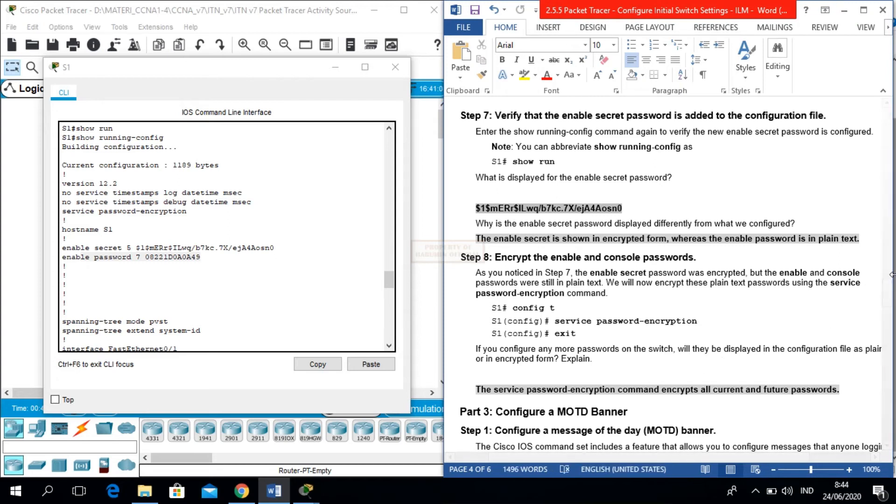
{"action": "left_click_drag", "start_coordinate": [890, 293], "coordinate": [889, 316]}
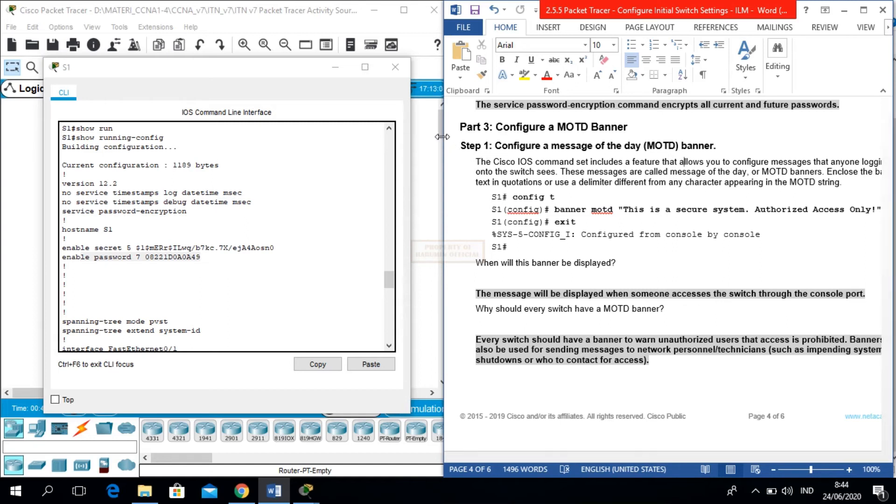
{"action": "left_click_drag", "start_coordinate": [442, 136], "coordinate": [422, 136]}
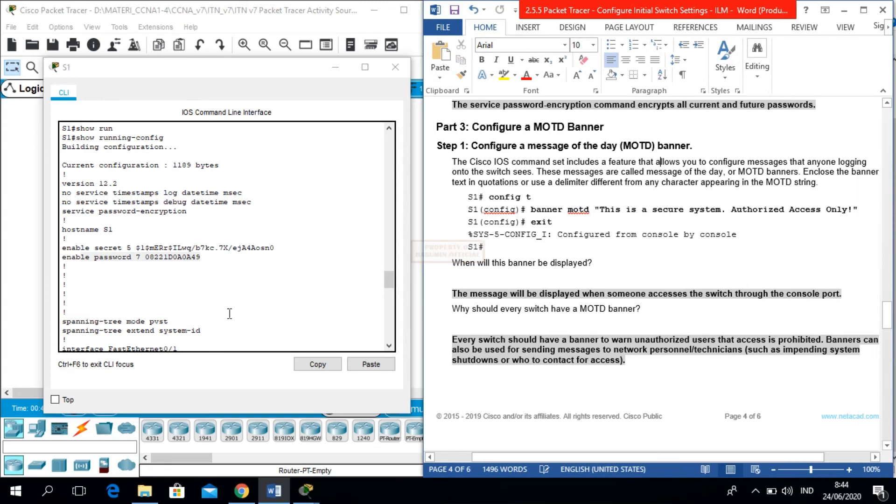
{"action": "left_click_drag", "start_coordinate": [389, 283], "coordinate": [385, 337]}
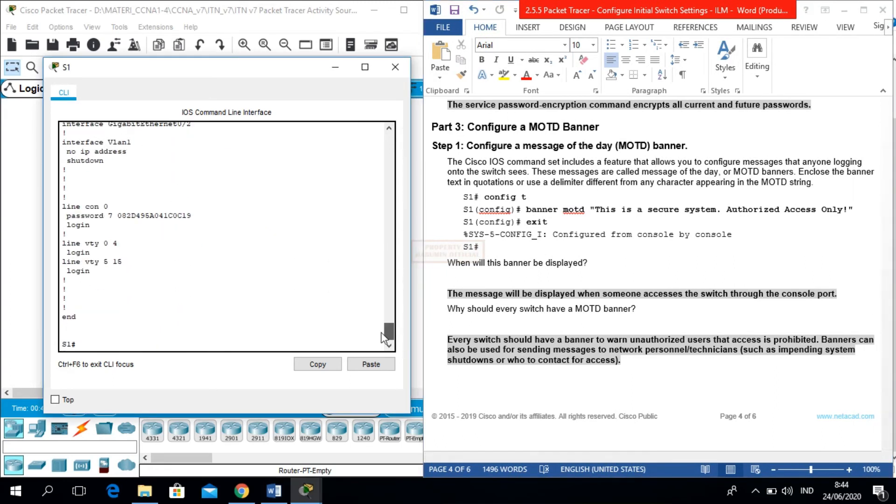
- Set S1's banner motd to "This is a secure system. Authorized Access Only!"
{"action": "type", "text": "conf t"}
{"action": "key", "text": "Return"}
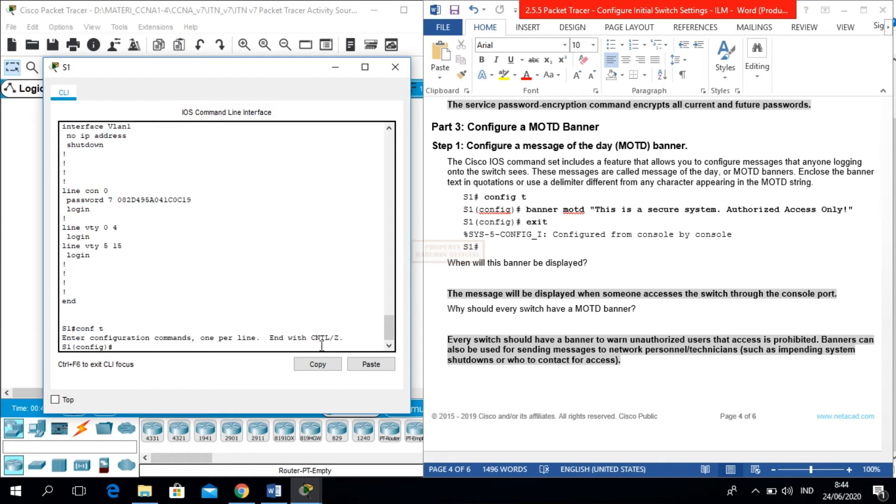
{"action": "type", "text": "ban"}
{"action": "key", "text": "Tab"}
{"action": "type", "text": "mo"}
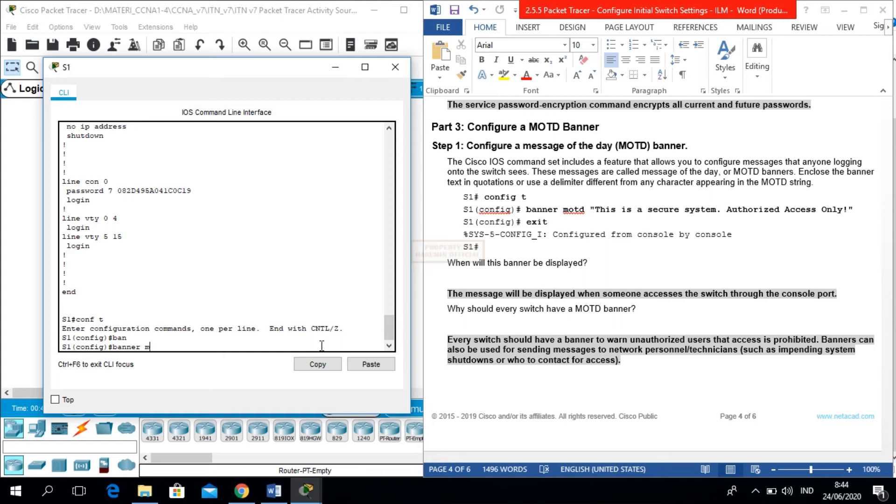
{"action": "key", "text": "Tab"}
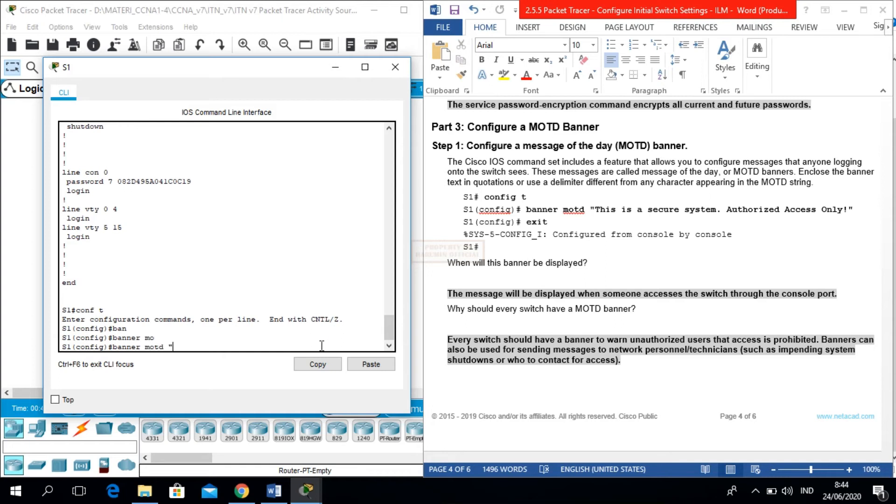
{"action": "type", "text": "This is a secure system. Aut"}
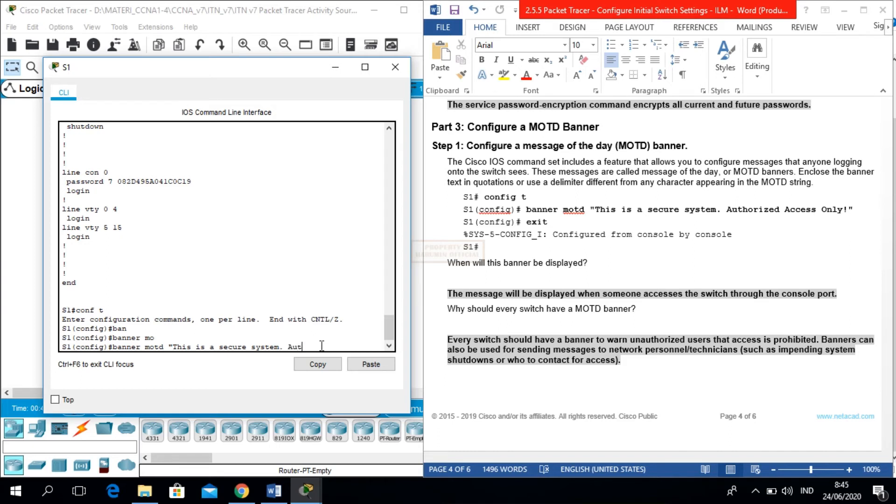
{"action": "type", "text": "horize"}
{"action": "key", "text": "BackSpace"}
{"action": "type", "text": "zed Access Ol"}
{"action": "key", "text": "BackSpace"}
{"action": "type", "text": "nk"}
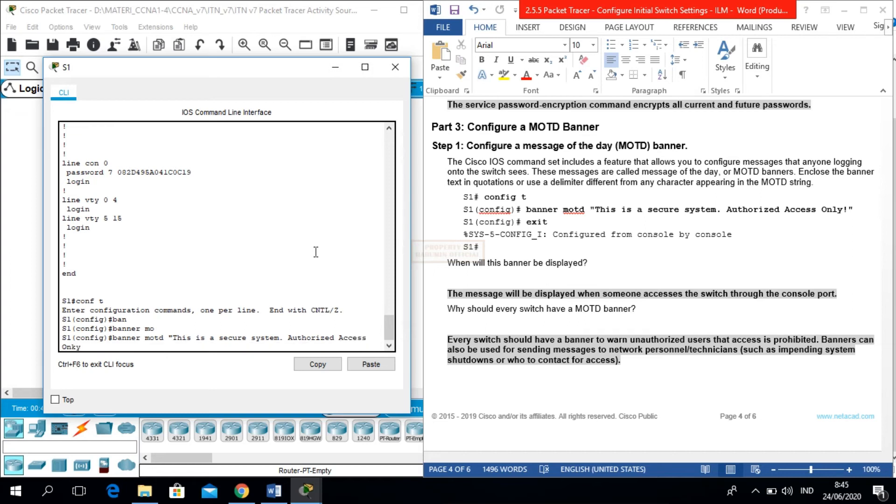
{"action": "key", "text": "BackSpace"}
{"action": "type", "text": "ly!\""}
{"action": "key", "text": "Return"}
- Exit global configuration mode back to the S1# prompt
{"action": "type", "text": "exit"}
{"action": "key", "text": "Return"}
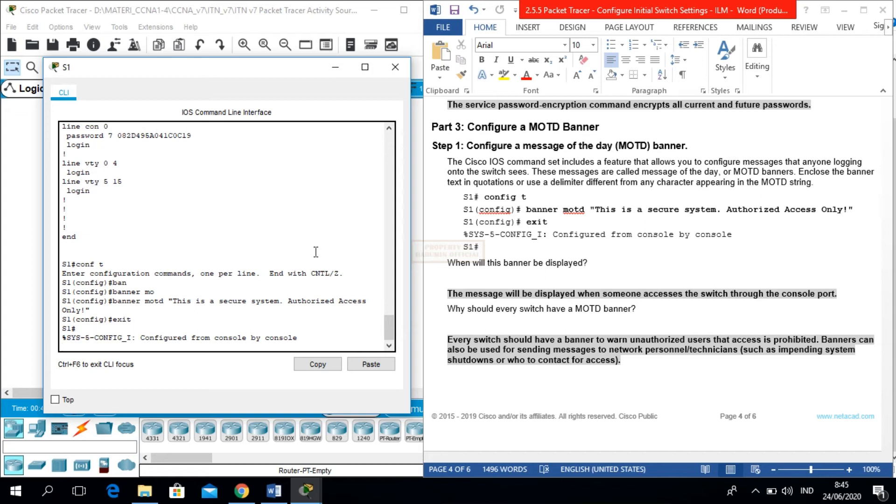
{"action": "key", "text": "Return"}
- Exit S1's console session to display the new MOTD banner
{"action": "type", "text": "exit"}
{"action": "key", "text": "Return"}
{"action": "key", "text": "Return"}
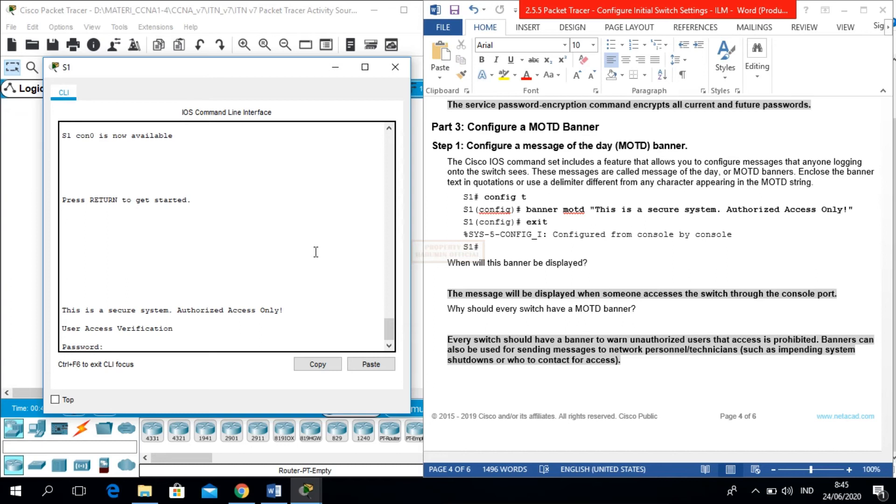
{"action": "left_click_drag", "start_coordinate": [288, 310], "coordinate": [61, 312]}
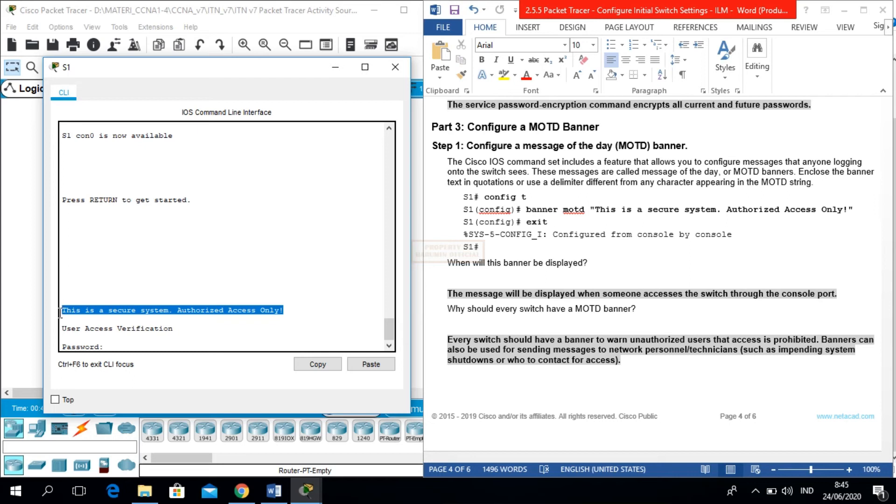
{"action": "left_click", "coordinate": [120, 345]}
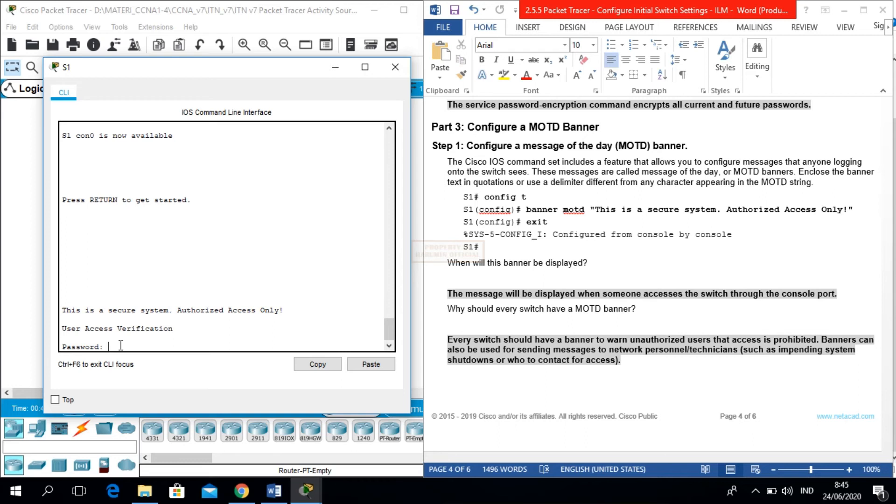
- Log back in with the console password and reach S1# using the enable password
{"action": "key", "text": "Return"}
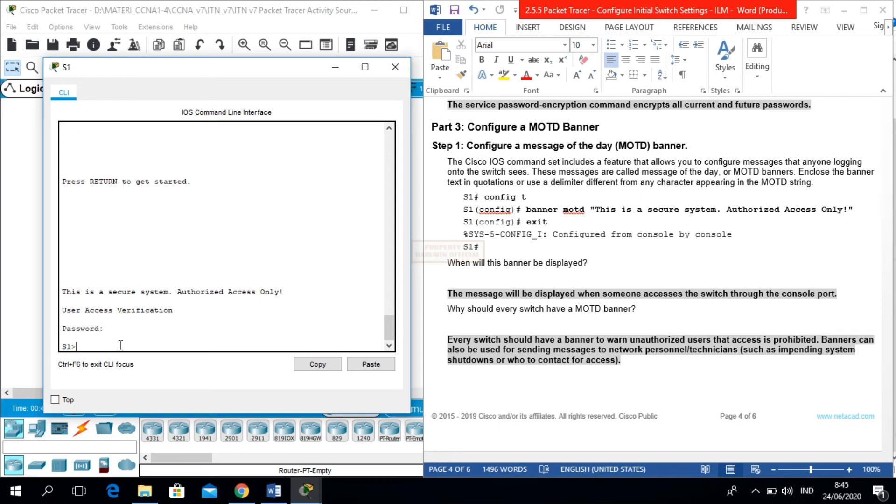
{"action": "type", "text": "en"}
{"action": "key", "text": "Return"}
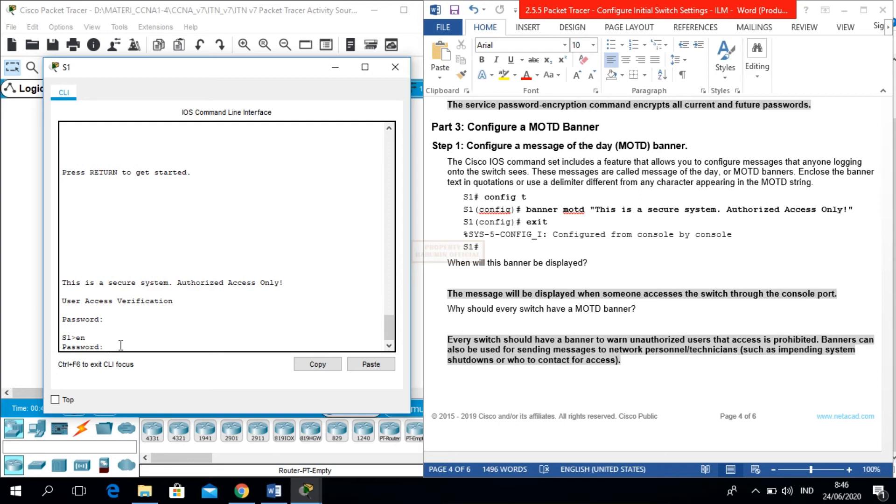
{"action": "key", "text": "Return"}
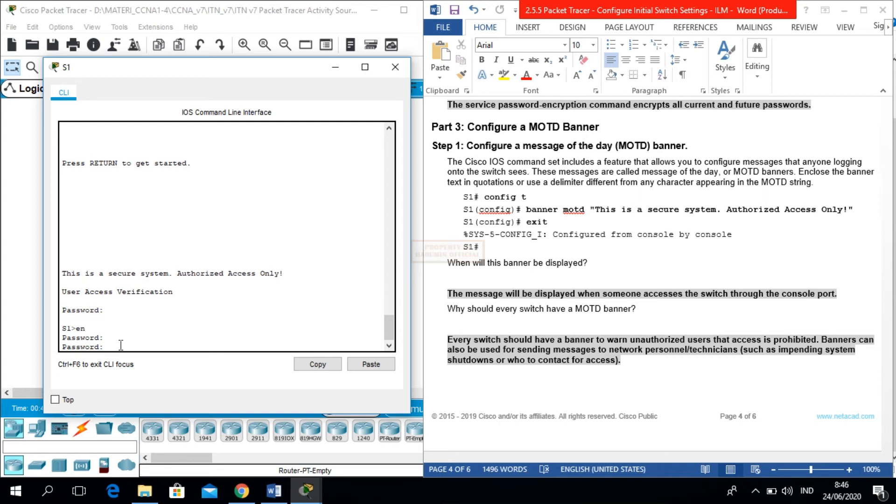
{"action": "key", "text": "Return"}
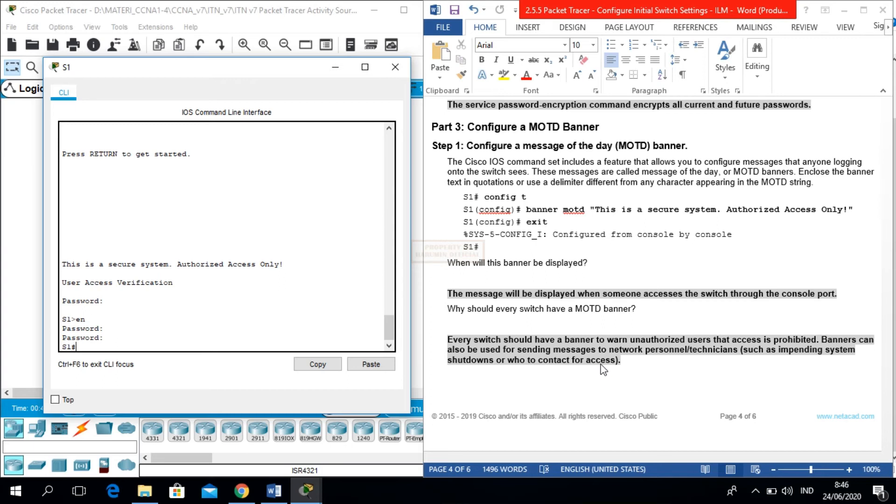
- Run show startup-config on S1, which reports no startup configuration is present
{"action": "left_click", "coordinate": [593, 396]}
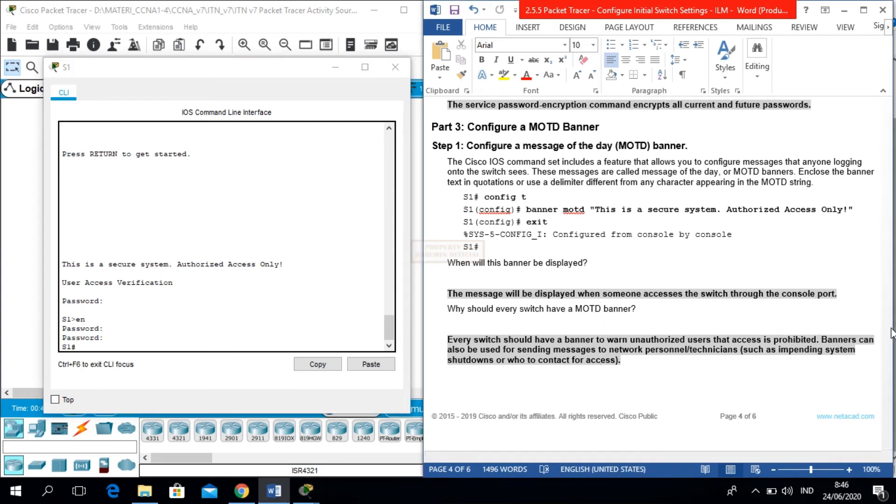
{"action": "left_click_drag", "start_coordinate": [888, 327], "coordinate": [888, 356]}
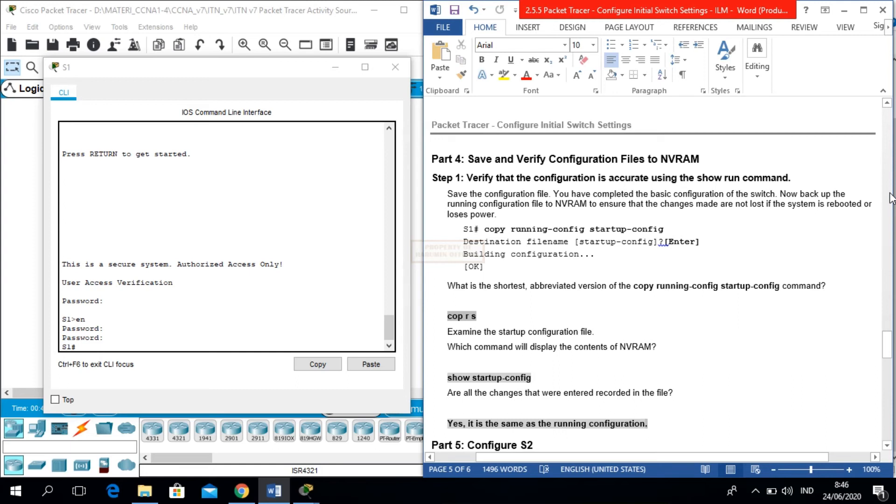
{"action": "left_click", "coordinate": [106, 348]}
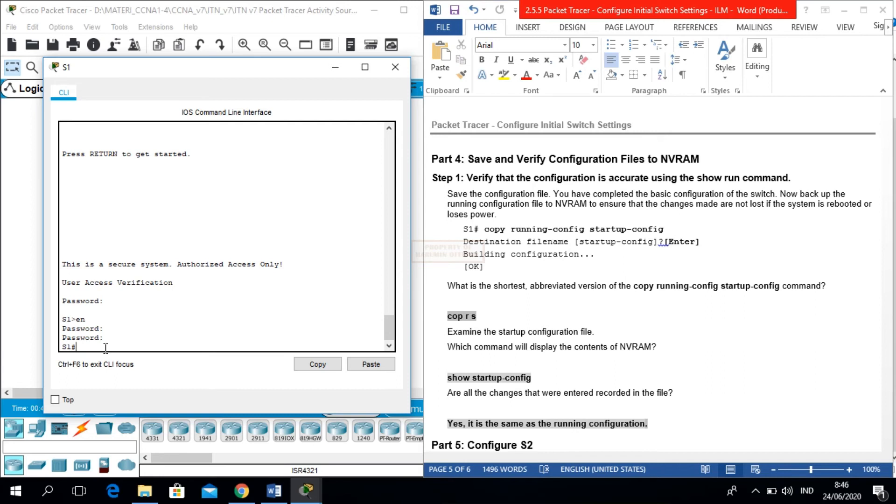
{"action": "type", "text": "sho"}
{"action": "key", "text": "Tab"}
{"action": "type", "text": "st"}
{"action": "key", "text": "Tab"}
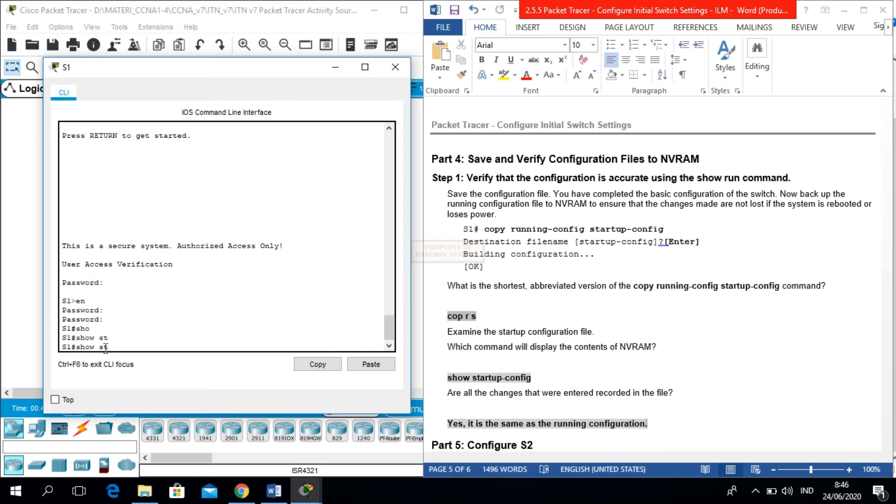
{"action": "type", "text": "a"}
{"action": "key", "text": "Tab"}
{"action": "key", "text": "Return"}
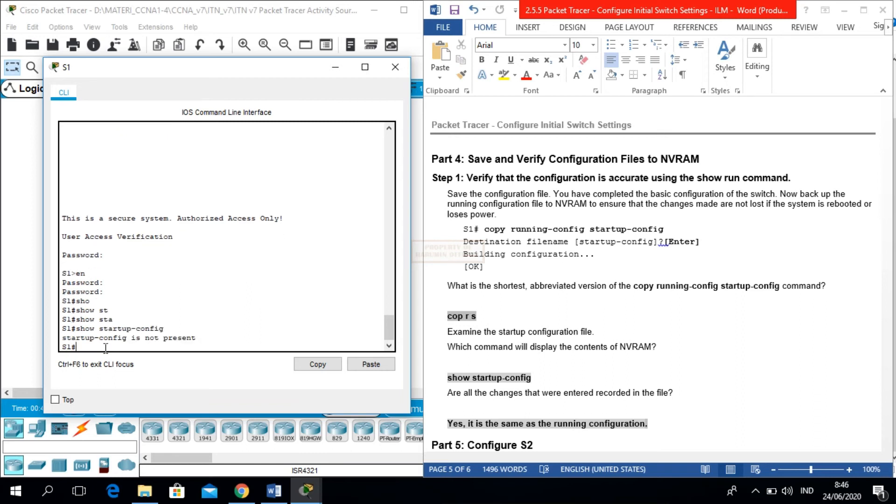
{"action": "left_click_drag", "start_coordinate": [205, 342], "coordinate": [64, 337]}
{"action": "left_click", "coordinate": [89, 349]}
- Copy running-config to startup-config, accepting the default startup-config filename
{"action": "type", "text": "copy"}
{"action": "key", "text": "Tab"}
{"action": "type", "text": "run"}
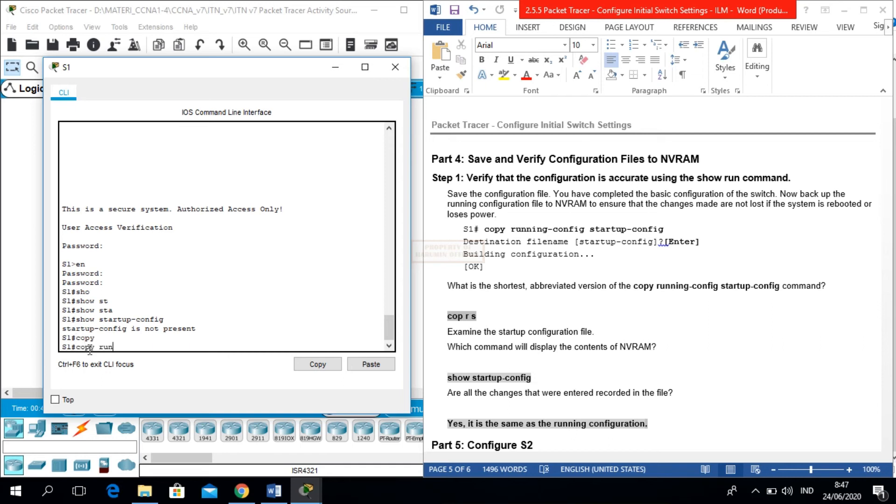
{"action": "key", "text": "Tab"}
{"action": "type", "text": "st"}
{"action": "key", "text": "Tab"}
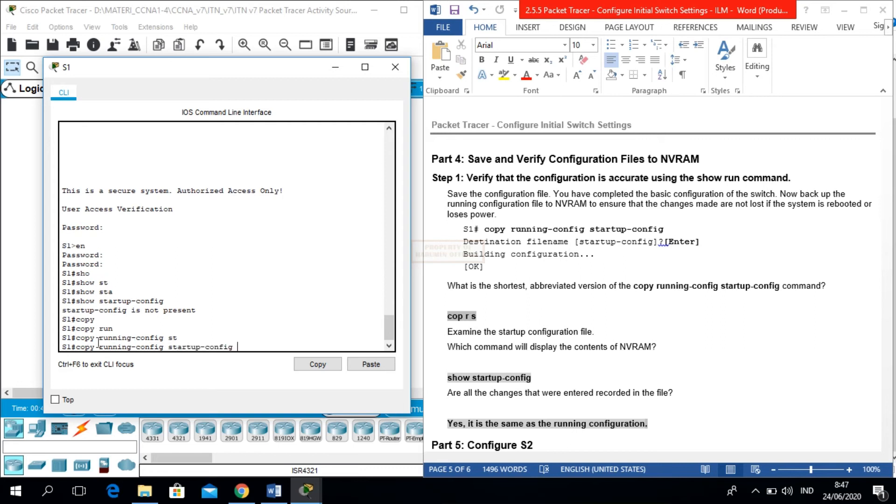
{"action": "key", "text": "Return"}
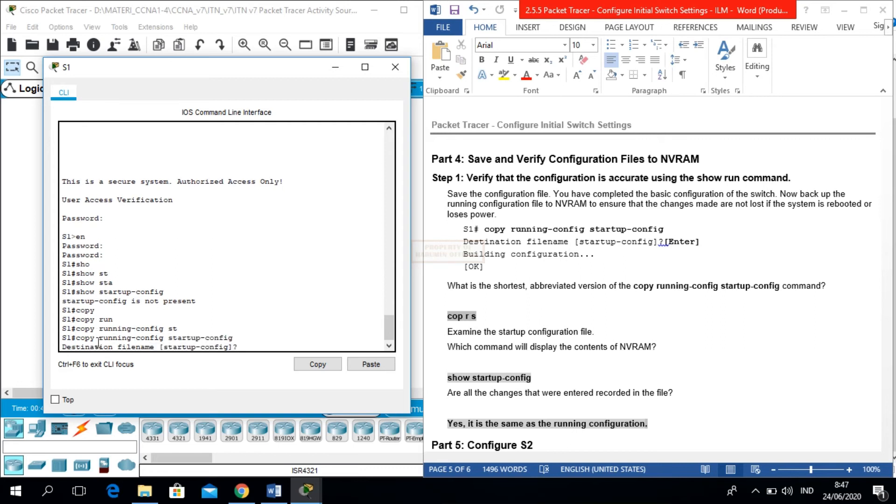
{"action": "key", "text": "Return"}
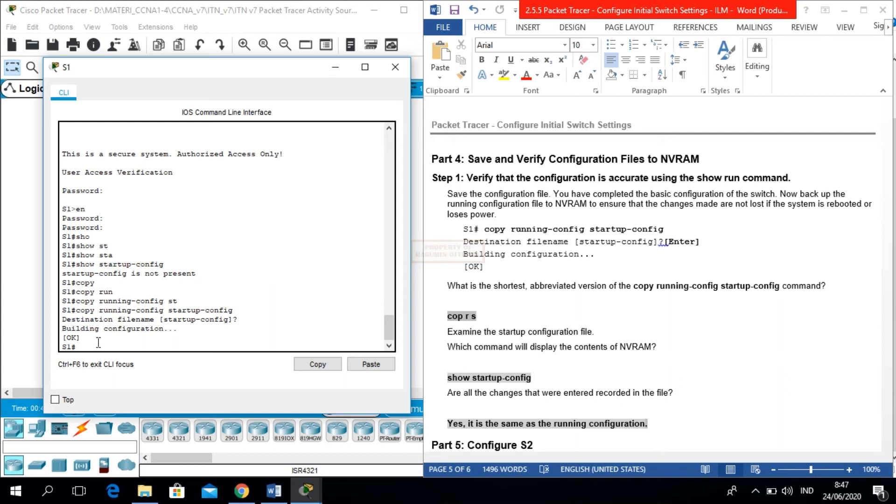
{"action": "key", "text": "Up"}
{"action": "key", "text": "Up"}
- Rerun show startup-config and page the saved listing, stopping at FastEthernet0/4
{"action": "key", "text": "Return"}
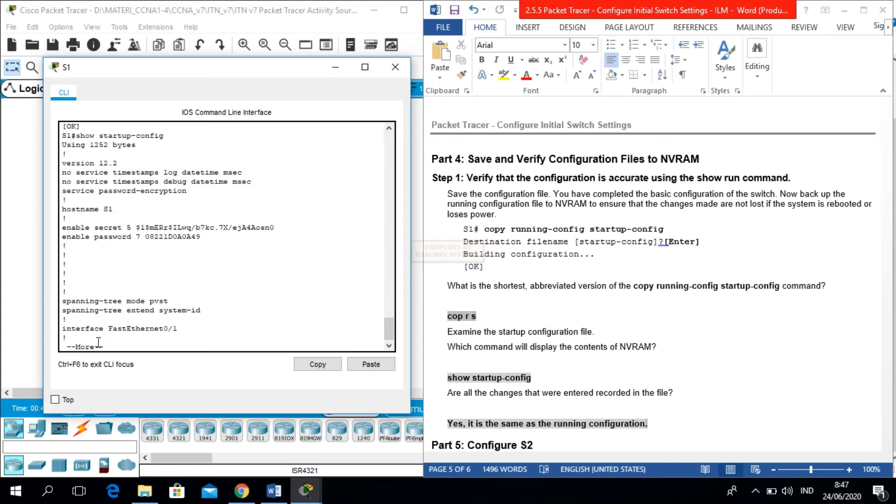
{"action": "key", "text": "Return"}
{"action": "key", "text": "Return"}
{"action": "key", "text": "Return"}
{"action": "key", "text": "Return"}
{"action": "key", "text": "Return"}
{"action": "key", "text": "ctrl+c"}
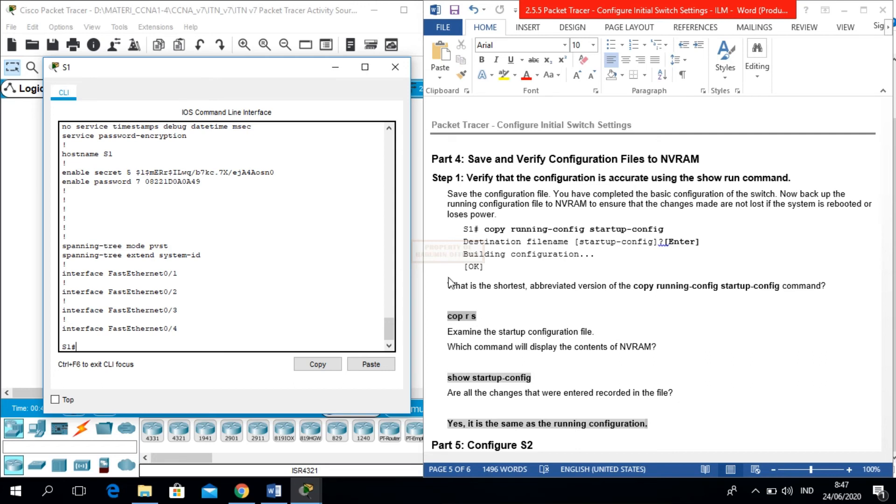
- Try the abbreviated save commands cop rs and copy r s, which S1 rejects
{"action": "left_click", "coordinate": [561, 322]}
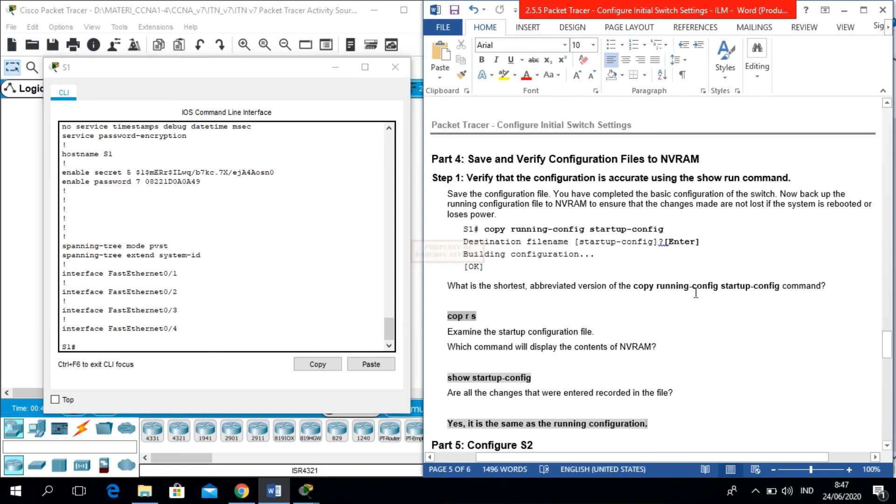
{"action": "left_click", "coordinate": [193, 345]}
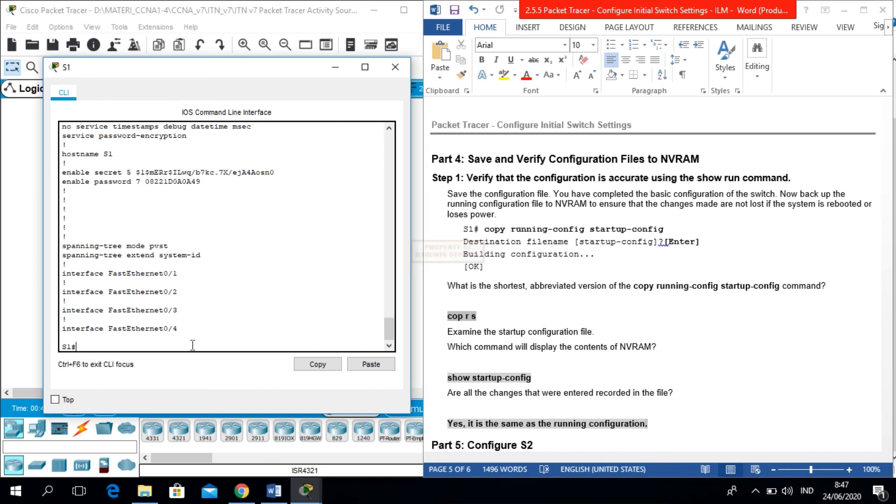
{"action": "type", "text": "cop rs"}
{"action": "key", "text": "Return"}
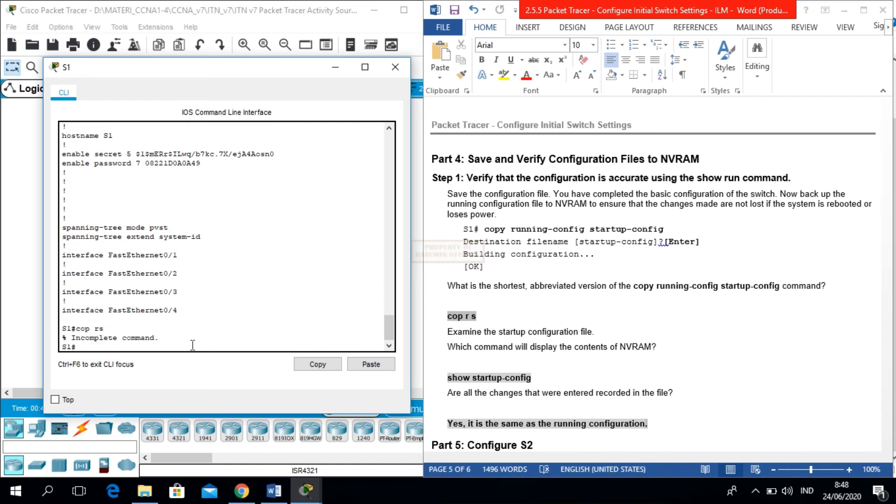
{"action": "key", "text": "Up"}
{"action": "key", "text": "BackSpace"}
{"action": "key", "text": "BackSpace"}
{"action": "key", "text": "BackSpace"}
{"action": "key", "text": "BackSpace"}
{"action": "key", "text": "BackSpace"}
{"action": "key", "text": "BackSpace"}
{"action": "type", "text": "copy r s"}
{"action": "key", "text": "Return"}
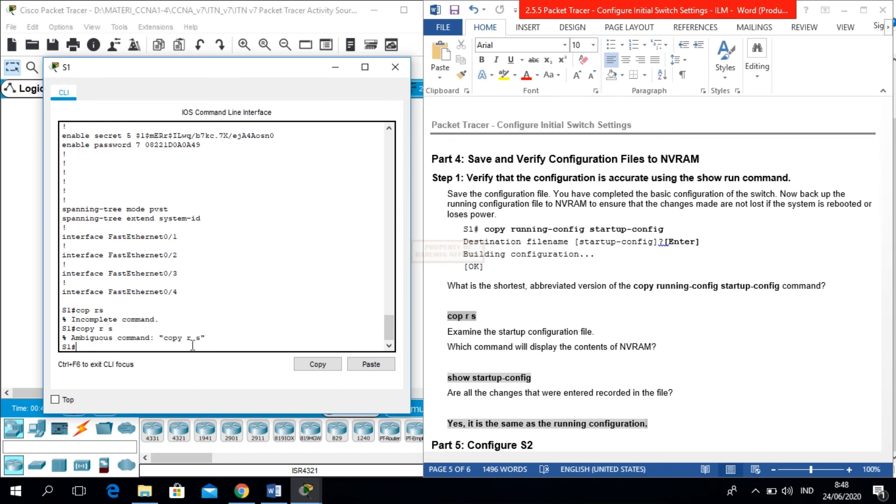
- Save S1 with copy run start, accepting the default startup-config filename
{"action": "type", "text": "cop rs"}
{"action": "key", "text": "Return"}
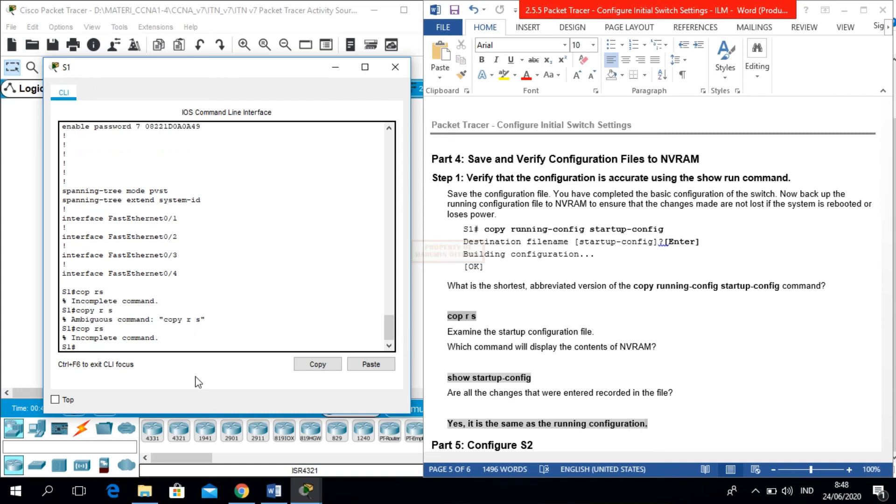
{"action": "type", "text": "copy run start"}
{"action": "key", "text": "Return"}
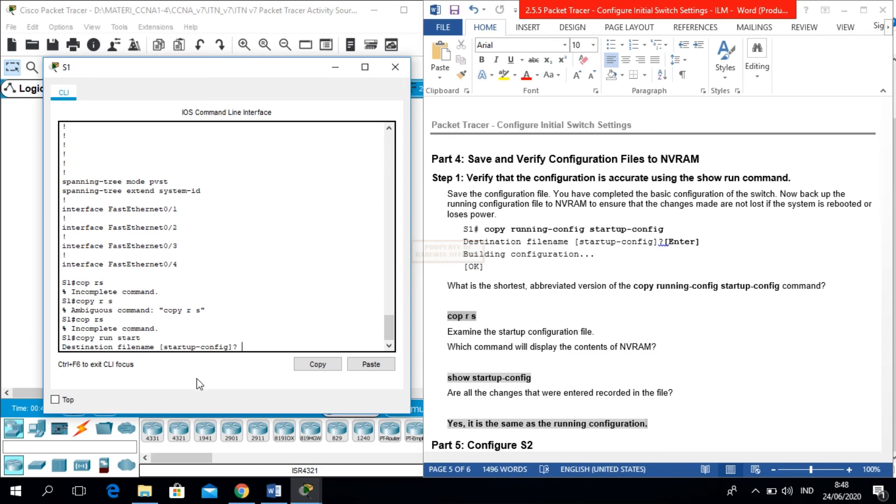
{"action": "key", "text": "Return"}
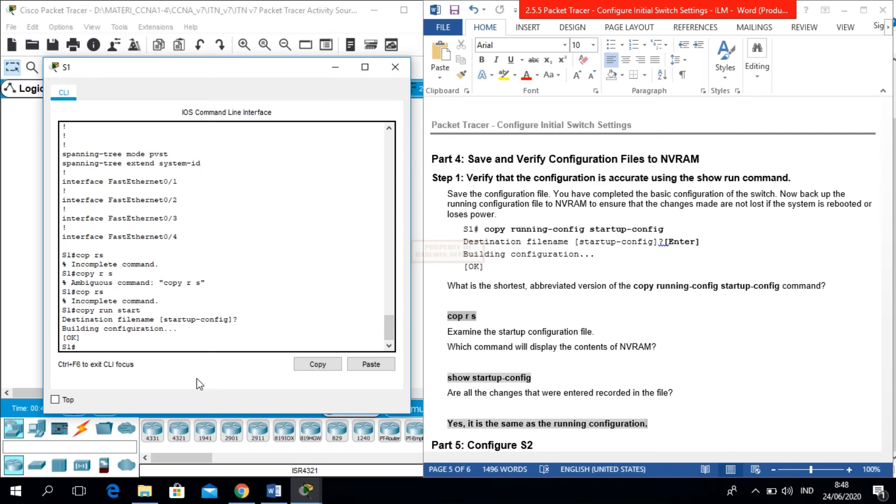
- Scroll the lab guide to Part 5: Configure S2 and its parameter list
{"action": "left_click", "coordinate": [552, 357]}
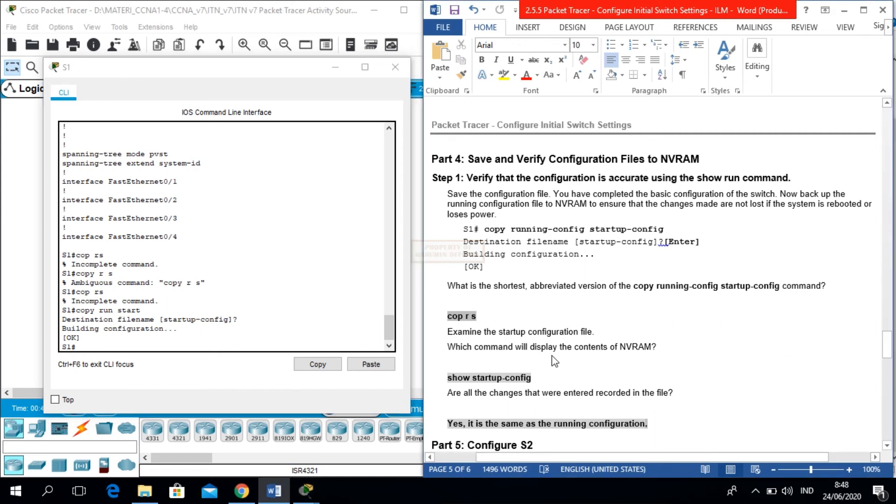
{"action": "scroll", "coordinate": [552, 360], "scroll_direction": "down", "scroll_amount": 3}
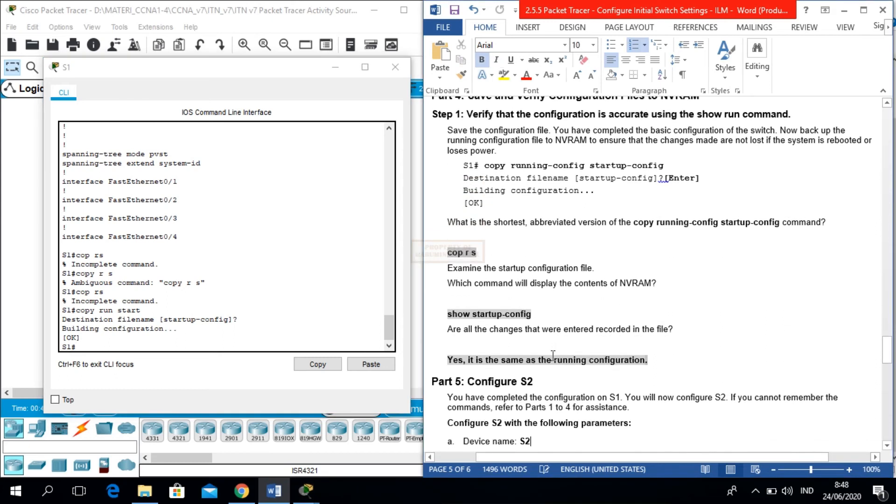
{"action": "scroll", "coordinate": [552, 357], "scroll_direction": "down", "scroll_amount": 1}
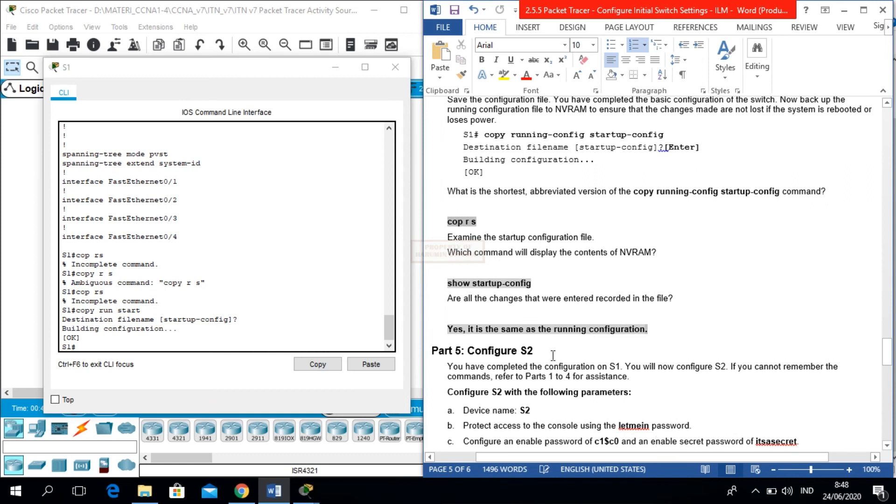
{"action": "scroll", "coordinate": [553, 357], "scroll_direction": "down", "scroll_amount": 3}
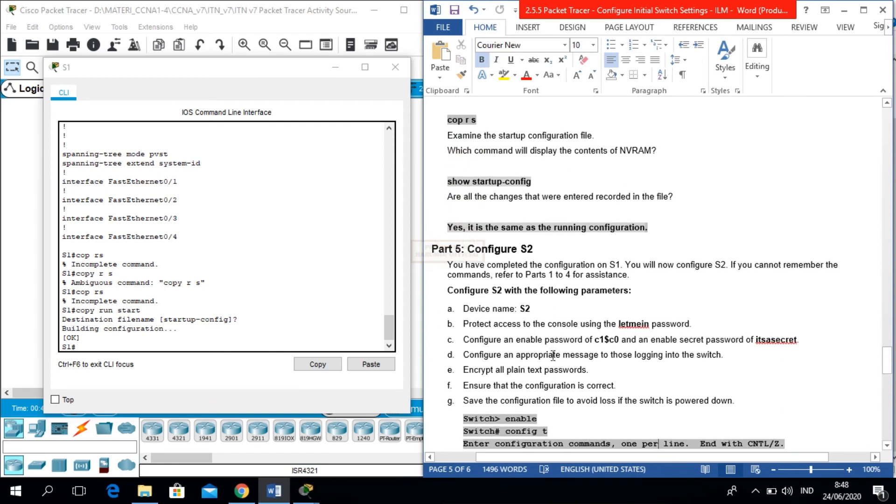
{"action": "scroll", "coordinate": [553, 356], "scroll_direction": "down", "scroll_amount": 7}
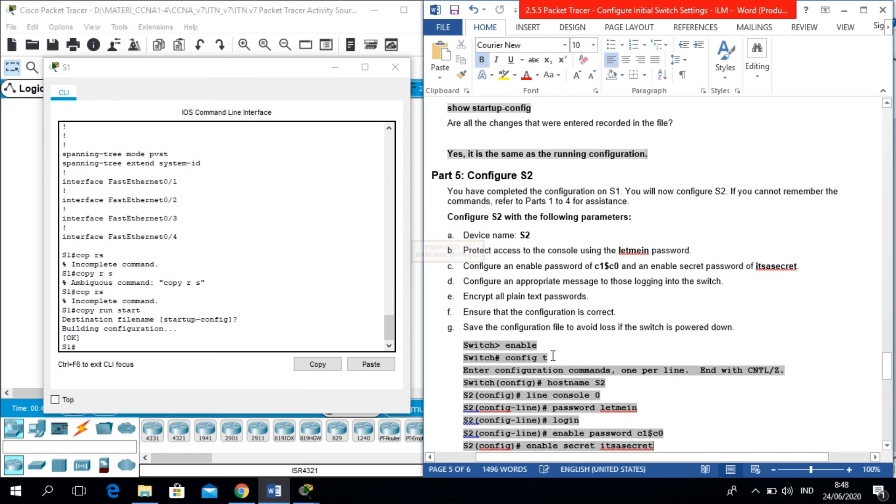
{"action": "key", "text": "Up"}
{"action": "key", "text": "Up"}
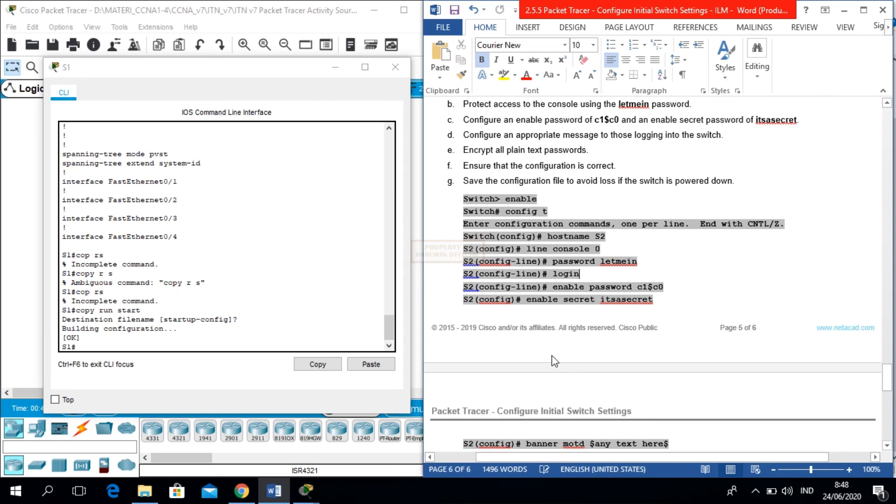
{"action": "key", "text": "Up"}
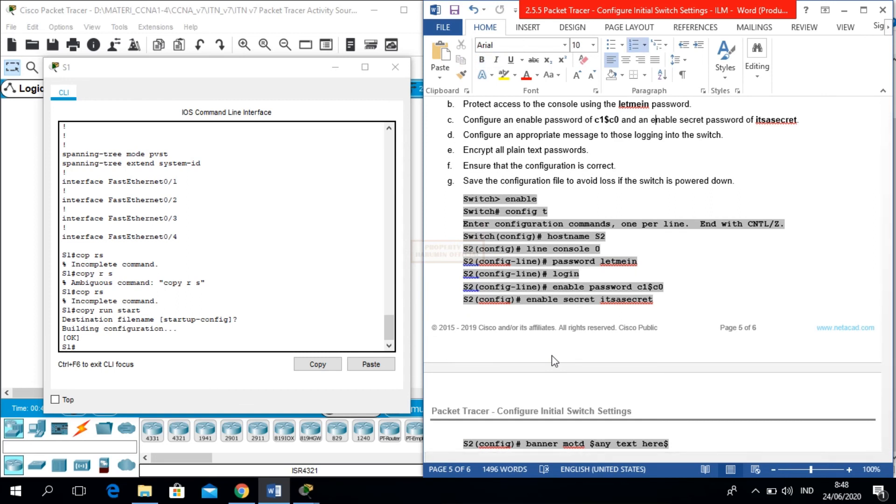
{"action": "key", "text": "Up"}
{"action": "key", "text": "Up"}
{"action": "key", "text": "Up"}
{"action": "key", "text": "Up"}
{"action": "key", "text": "Up"}
{"action": "key", "text": "Up"}
{"action": "key", "text": "Up"}
{"action": "key", "text": "Up"}
{"action": "key", "text": "Up"}
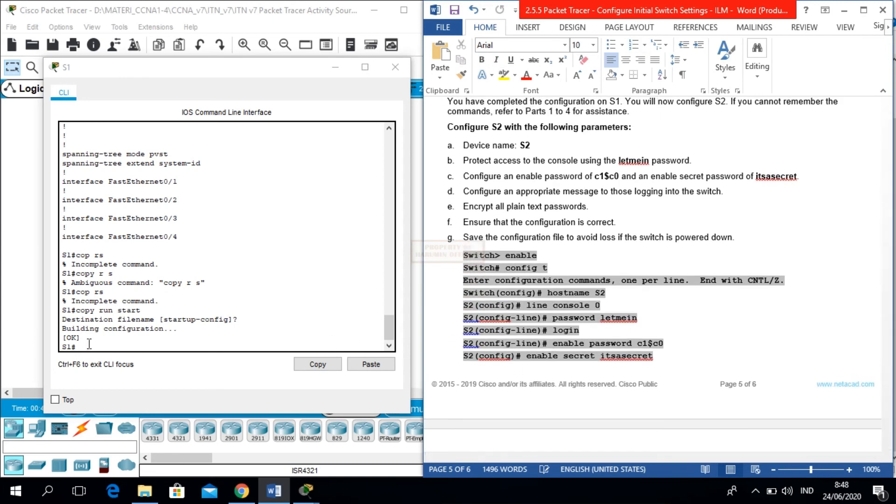
- Close S1, open S2's CLI and set its hostname to S2 in global configuration
{"action": "left_click", "coordinate": [335, 67]}
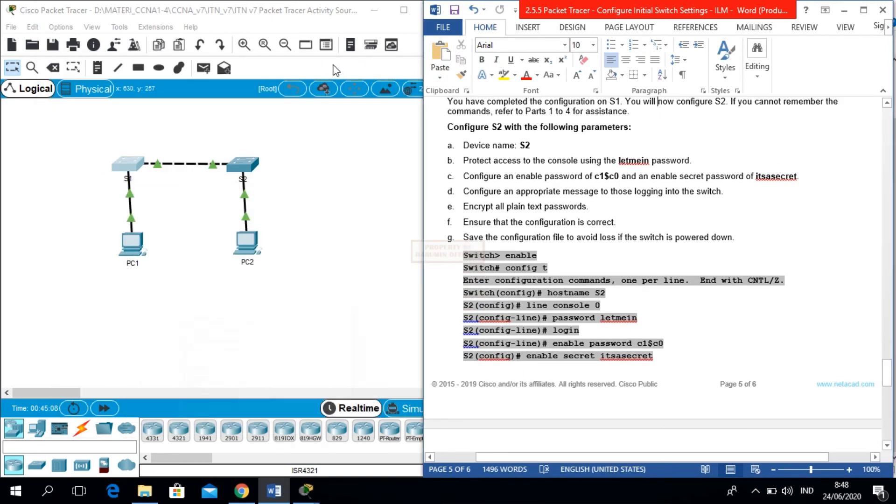
{"action": "left_click", "coordinate": [248, 169]}
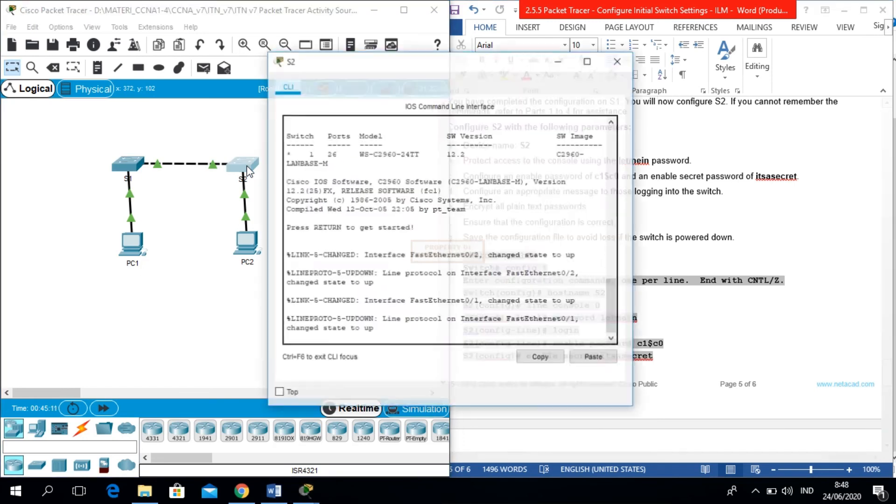
{"action": "left_click_drag", "start_coordinate": [362, 67], "coordinate": [174, 26]}
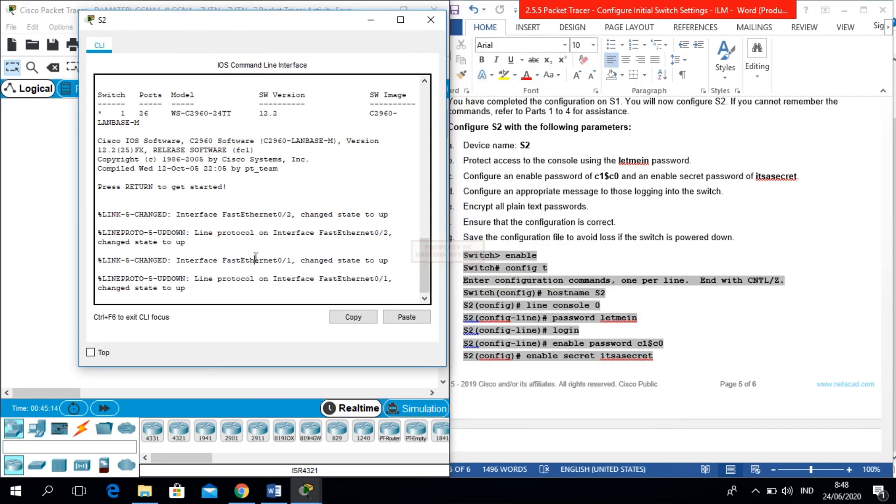
{"action": "key", "text": "Return"}
{"action": "type", "text": "en"}
{"action": "key", "text": "Return"}
{"action": "type", "text": "conf t"}
{"action": "key", "text": "Return"}
{"action": "type", "text": "hos"}
{"action": "key", "text": "Tab"}
{"action": "type", "text": "S2"}
{"action": "key", "text": "Return"}
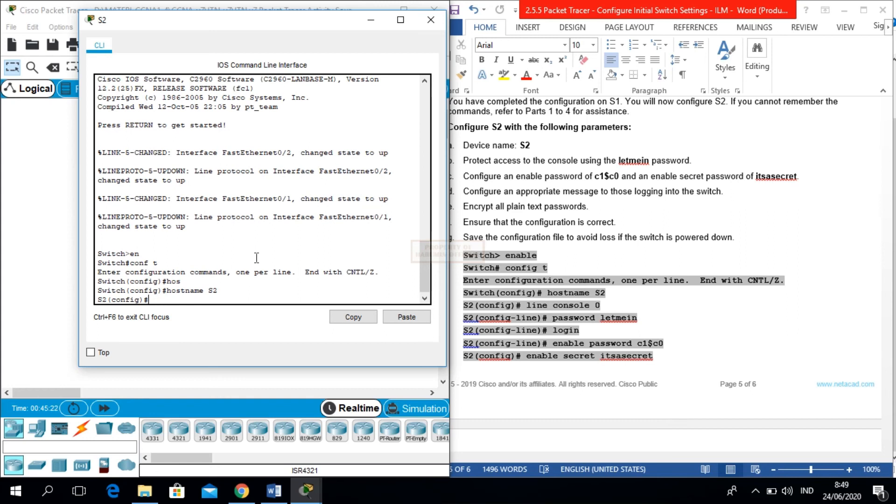
- Give console line 0 the console password and require login
{"action": "type", "text": "lin"}
{"action": "key", "text": "Tab"}
{"action": "type", "text": "co"}
{"action": "key", "text": "Tab"}
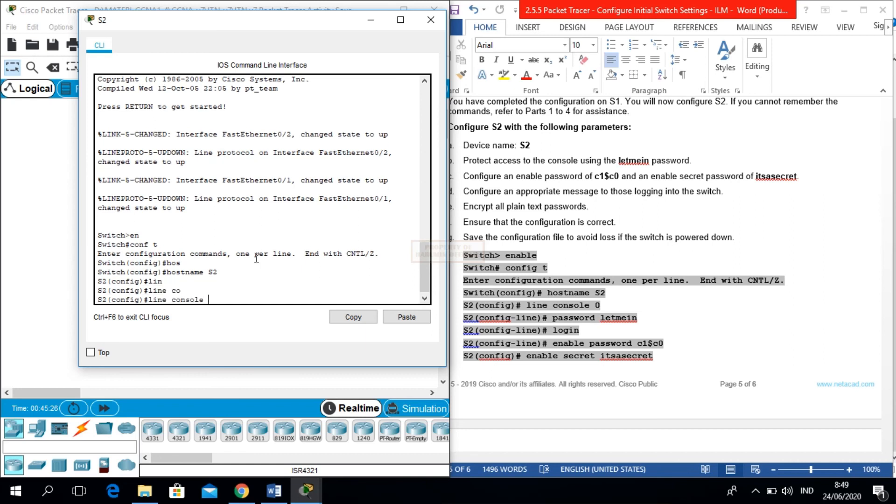
{"action": "key", "text": "Return"}
{"action": "key", "text": "Up"}
{"action": "type", "text": "0"}
{"action": "key", "text": "Return"}
{"action": "type", "text": "pas"}
{"action": "key", "text": "Tab"}
{"action": "type", "text": "letmein"}
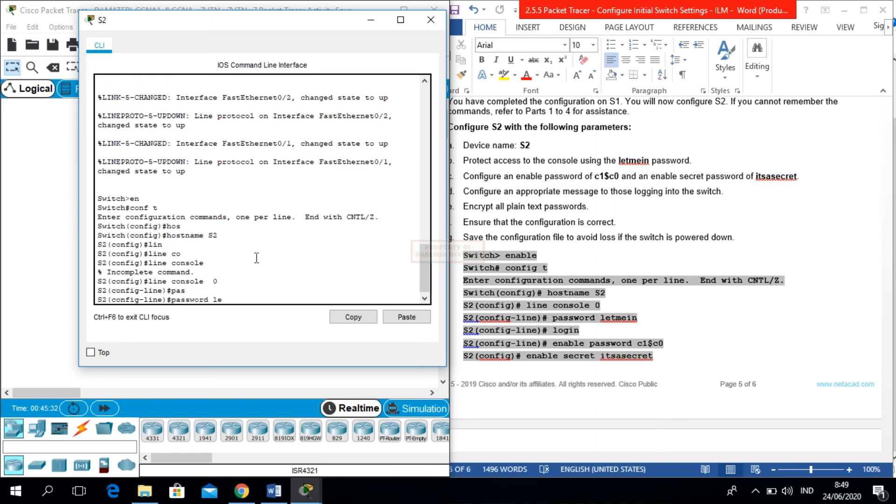
{"action": "key", "text": "Return"}
{"action": "type", "text": "login"}
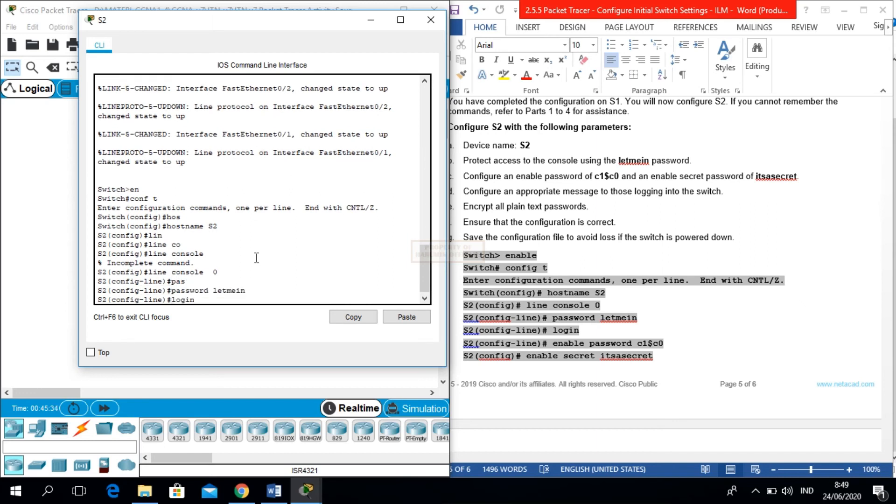
{"action": "key", "text": "Return"}
{"action": "type", "text": "exit"}
{"action": "key", "text": "Return"}
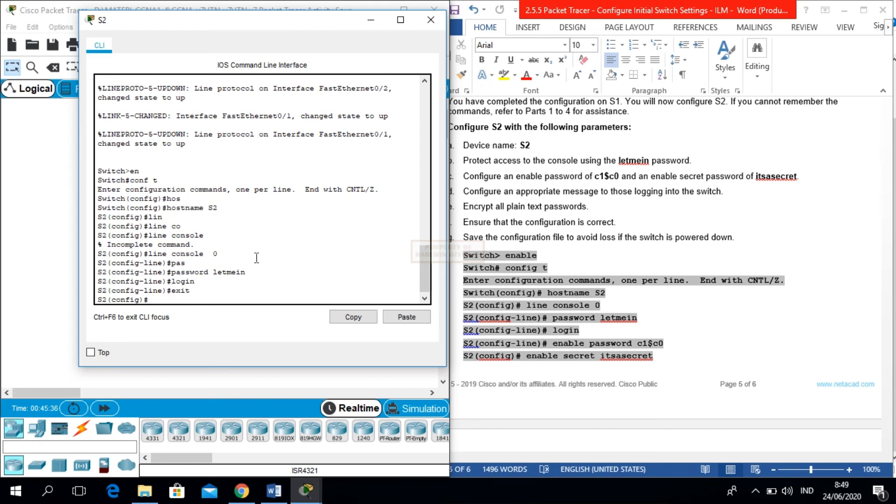
- Set S2's enable password and enable secret
{"action": "type", "text": "ena"}
{"action": "key", "text": "Tab"}
{"action": "type", "text": "pas"}
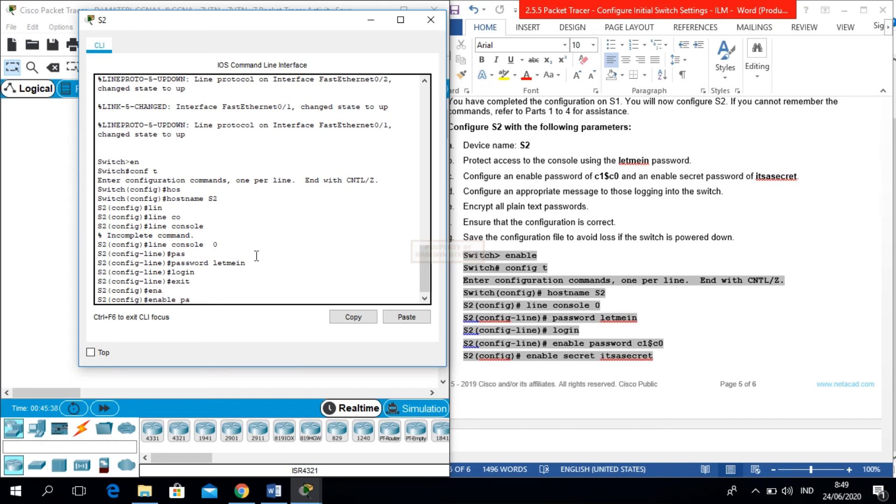
{"action": "key", "text": "Tab"}
{"action": "type", "text": "c"}
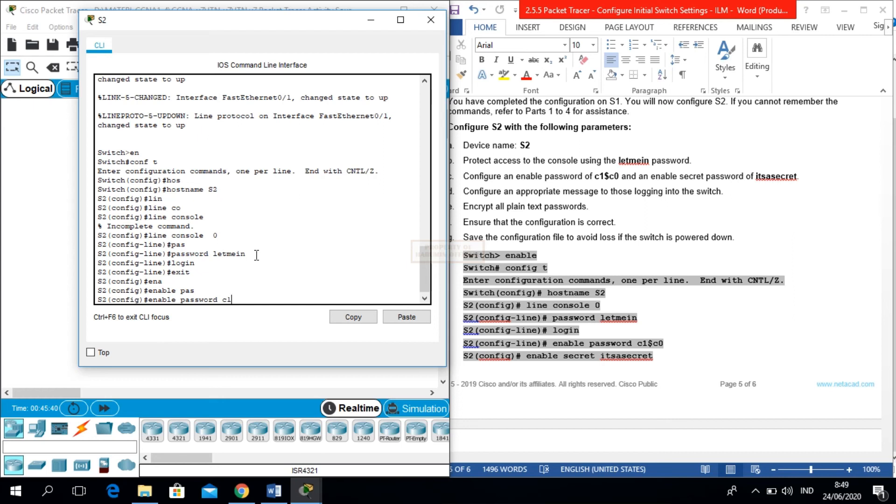
{"action": "type", "text": "1$c0"}
{"action": "key", "text": "Return"}
{"action": "type", "text": "ena"}
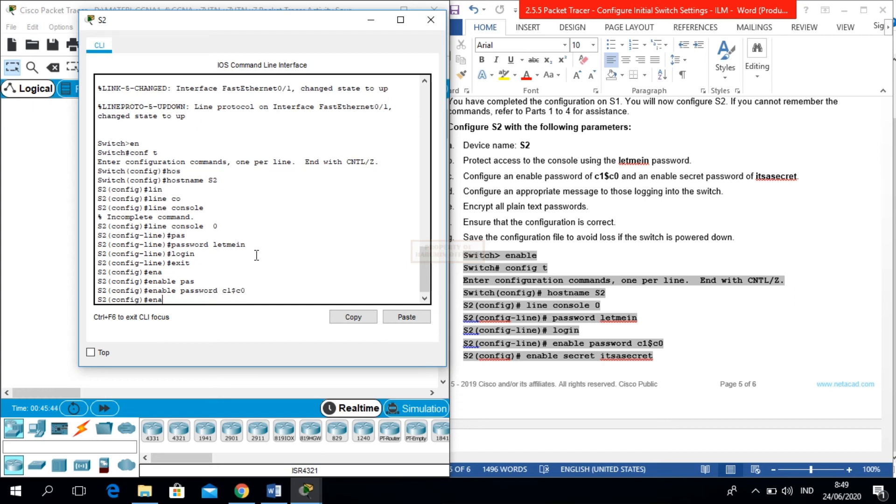
{"action": "type", "text": "b"}
{"action": "key", "text": "Tab"}
{"action": "type", "text": "se"}
{"action": "key", "text": "Tab"}
{"action": "type", "text": "itsasecret"}
{"action": "key", "text": "Return"}
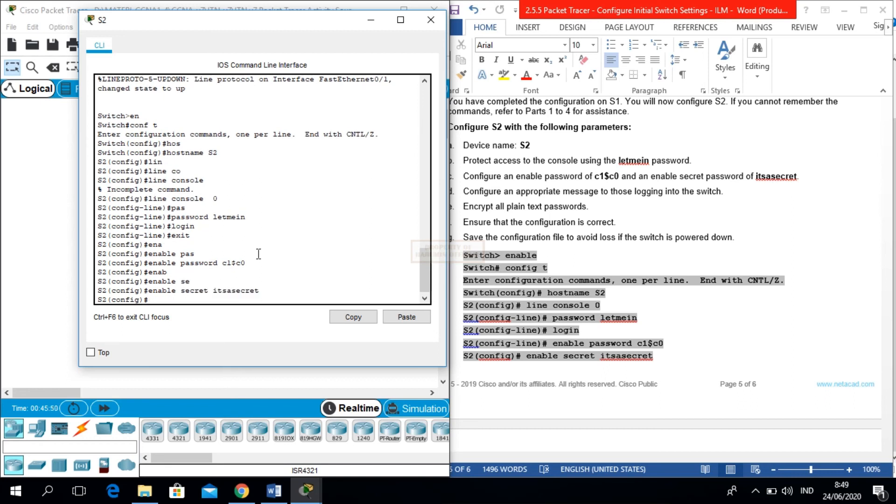
- Check the lab guide, then begin the banner motd command on S2
{"action": "left_click", "coordinate": [704, 360]}
{"action": "key", "text": "Down"}
{"action": "key", "text": "Down"}
{"action": "key", "text": "Down"}
{"action": "key", "text": "Down"}
{"action": "key", "text": "Down"}
{"action": "key", "text": "Down"}
{"action": "key", "text": "Down"}
{"action": "key", "text": "Down"}
{"action": "key", "text": "Down"}
{"action": "key", "text": "Down"}
{"action": "key", "text": "Down"}
{"action": "left_click_drag", "start_coordinate": [889, 376], "coordinate": [891, 403]}
{"action": "left_click_drag", "start_coordinate": [478, 320], "coordinate": [291, 287]}
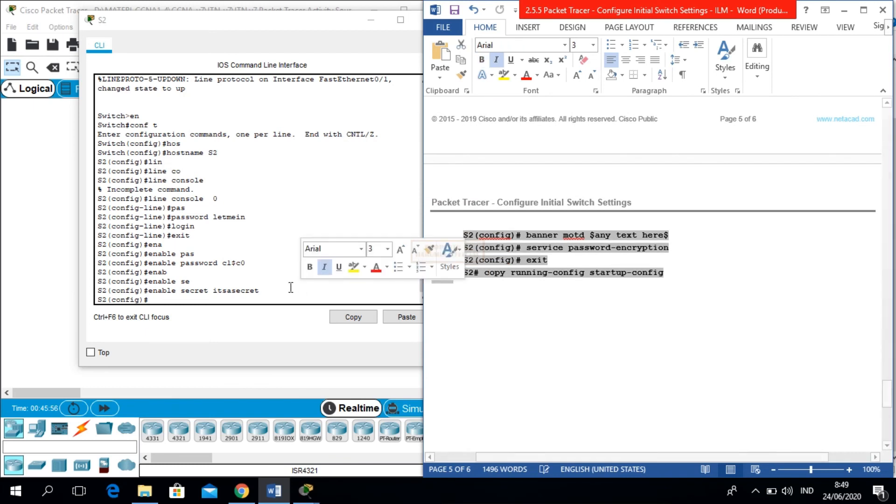
{"action": "left_click", "coordinate": [266, 293]}
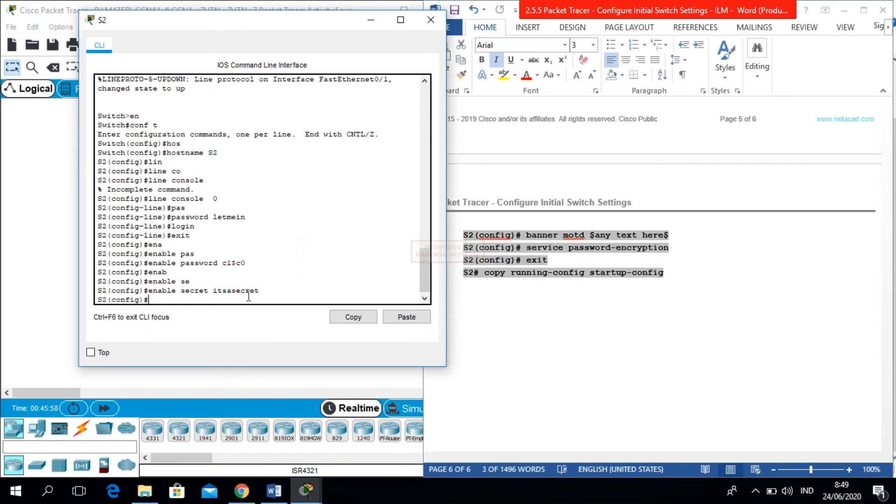
{"action": "type", "text": "ban"}
{"action": "key", "text": "Tab"}
{"action": "type", "text": "mo"}
{"action": "key", "text": "Tab"}
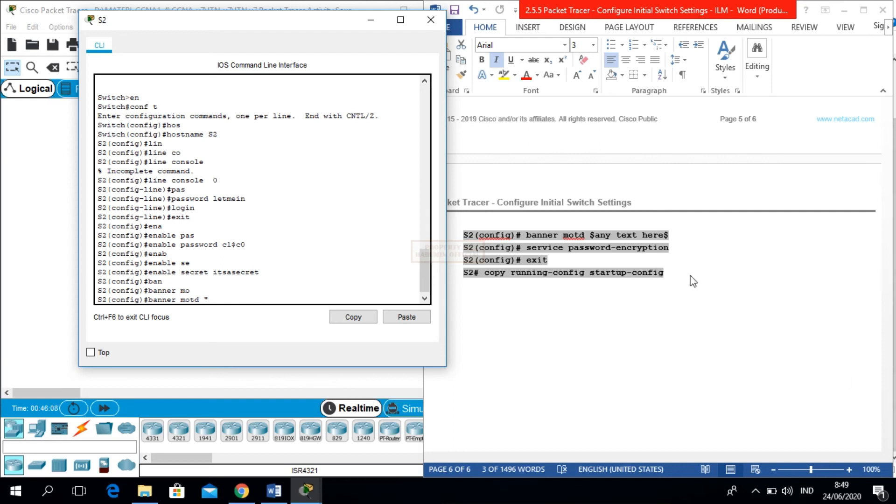
- Set S2's MOTD banner to "Hanya yang memiliki akses yang bisa akses server ini"
{"action": "type", "text": "\"Hnya"}
{"action": "key", "text": "BackSpace"}
{"action": "key", "text": "BackSpace"}
{"action": "key", "text": "BackSpace"}
{"action": "key", "text": "BackSpace"}
{"action": "type", "text": "Hnya"}
{"action": "key", "text": "BackSpace"}
{"action": "key", "text": "BackSpace"}
{"action": "key", "text": "BackSpace"}
{"action": "key", "text": "BackSpace"}
{"action": "type", "text": "Hanya yang memiliki a"}
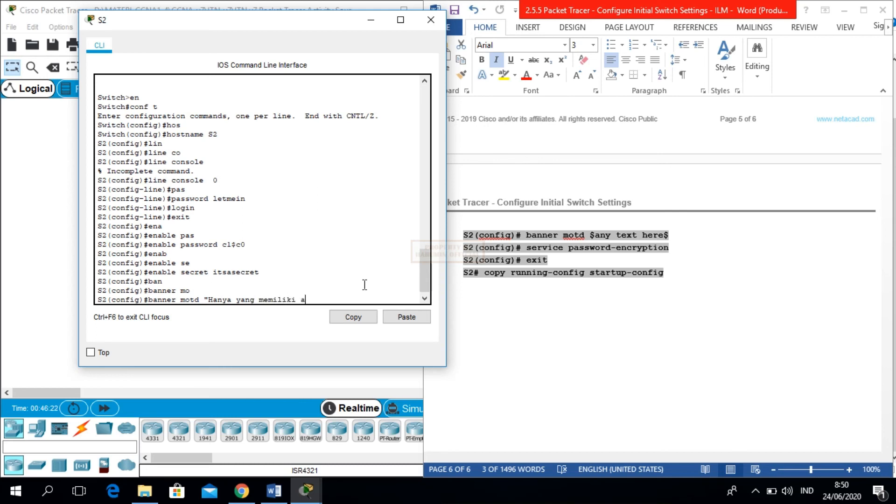
{"action": "type", "text": "kses yang bisa akses server i"}
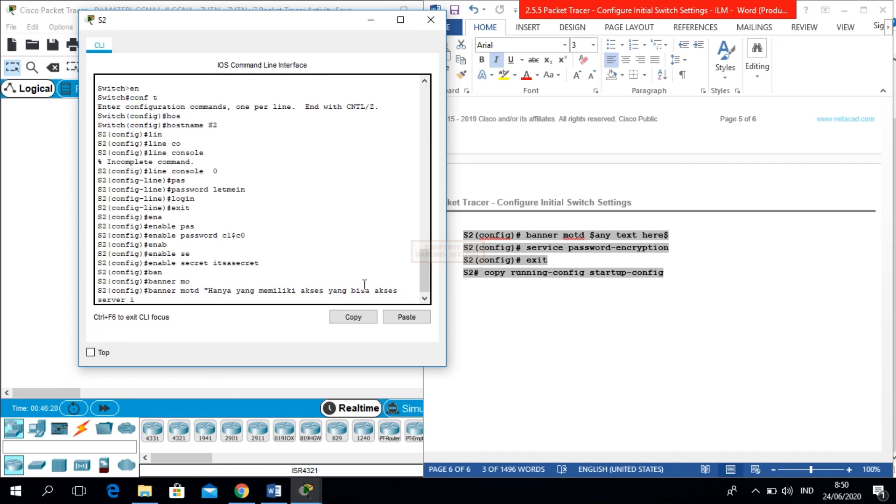
{"action": "type", "text": "ni\""}
{"action": "key", "text": "Return"}
- Leave configuration mode and copy running-config to startup-config with the default filename
{"action": "type", "text": "exit"}
{"action": "key", "text": "Return"}
{"action": "key", "text": "Return"}
{"action": "type", "text": "cop"}
{"action": "key", "text": "Tab"}
{"action": "type", "text": "run"}
{"action": "key", "text": "Tab"}
{"action": "type", "text": "sta"}
{"action": "key", "text": "Tab"}
{"action": "key", "text": "Return"}
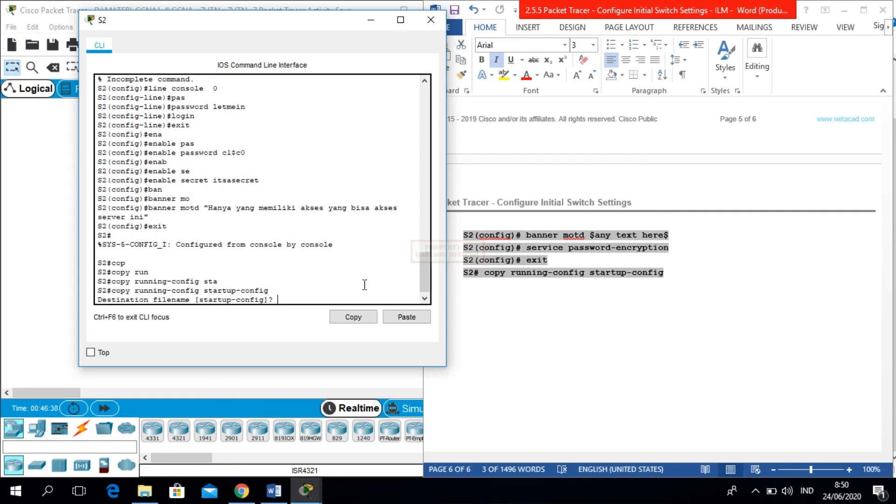
{"action": "key", "text": "Return"}
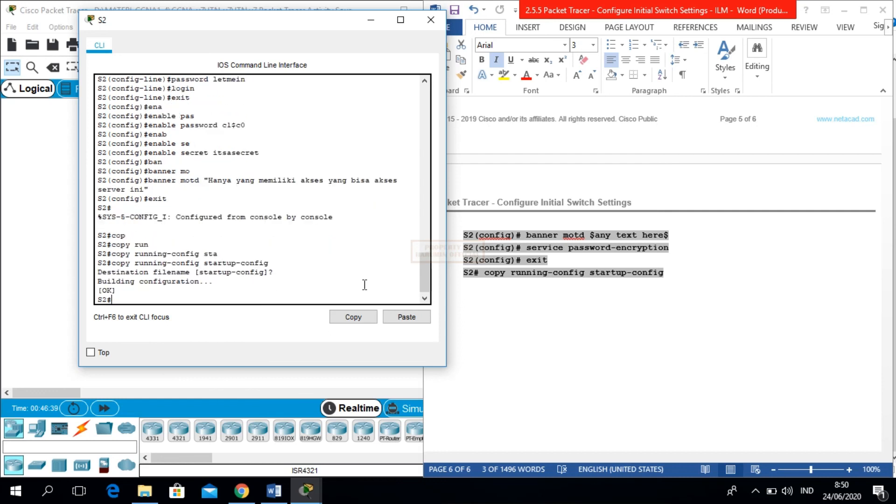
{"action": "left_click", "coordinate": [861, 320]}
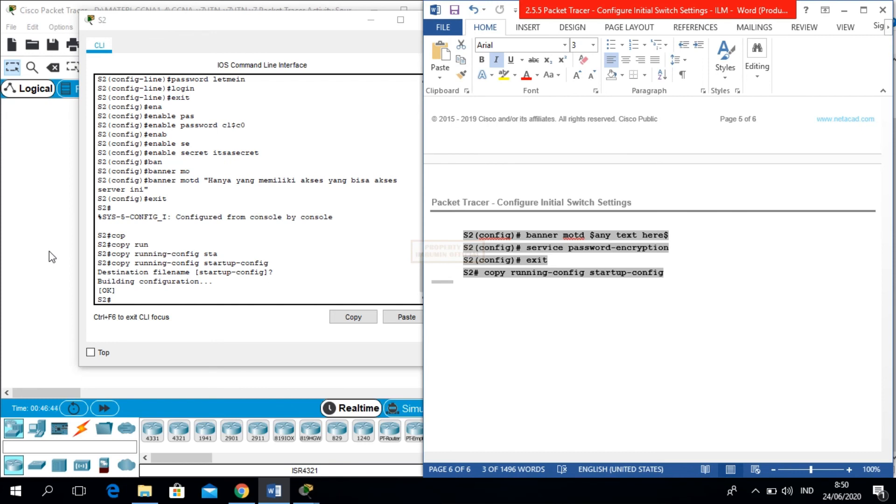
{"action": "left_click", "coordinate": [152, 292]}
- Exit S2 and log back in under the banner, reaching S2# with console and enable passwords
{"action": "type", "text": "ex"}
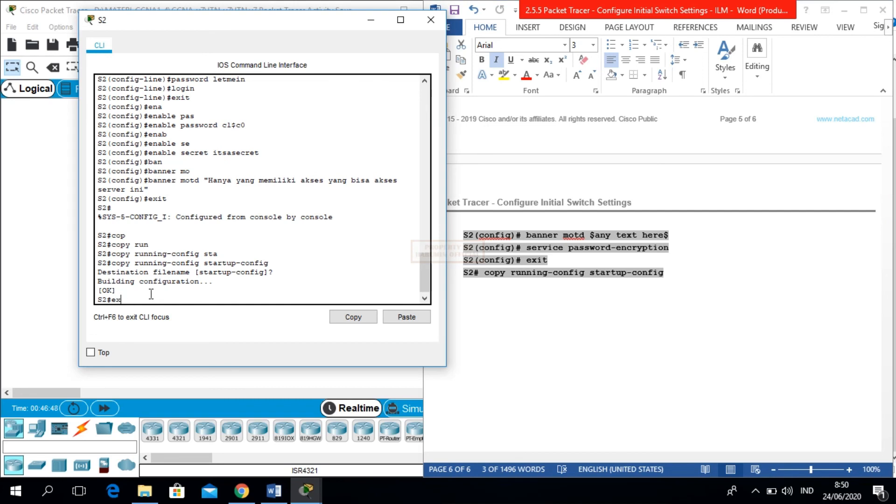
{"action": "type", "text": "it"}
{"action": "key", "text": "Return"}
{"action": "key", "text": "Return"}
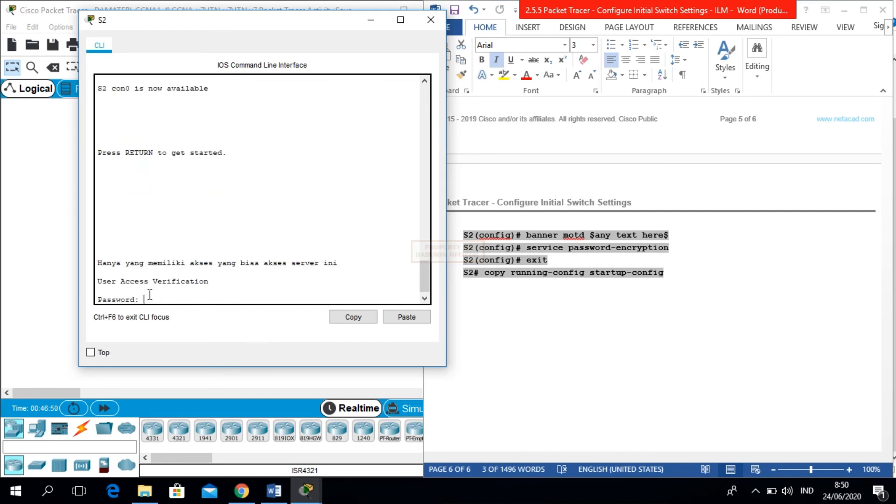
{"action": "key", "text": "Return"}
{"action": "type", "text": "en"}
{"action": "key", "text": "Return"}
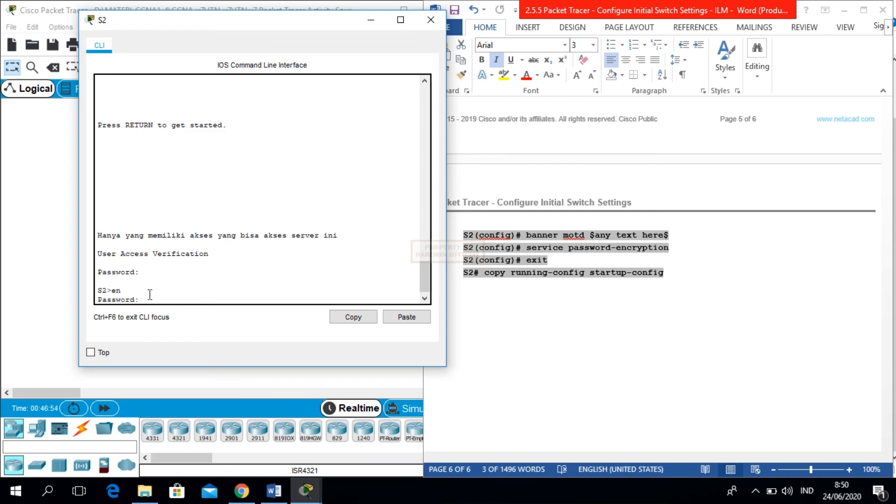
{"action": "key", "text": "Return"}
{"action": "key", "text": "Return"}
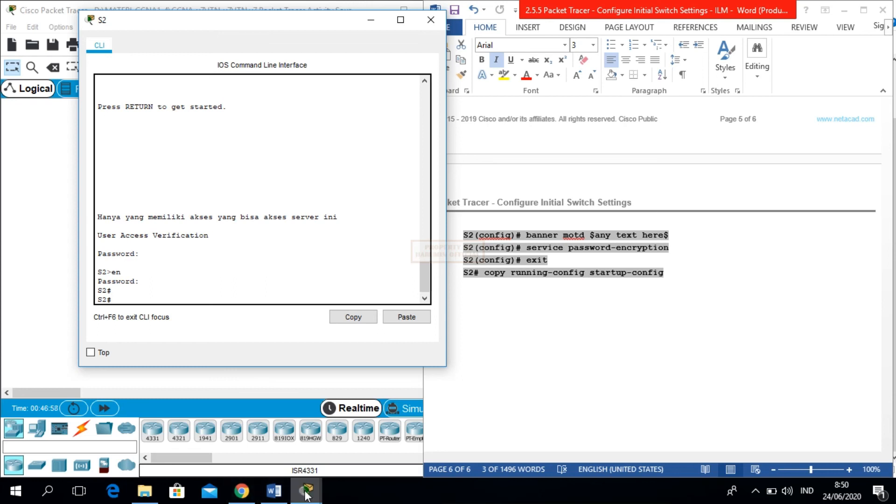
{"action": "mouse_move", "coordinate": [305, 494]}
{"action": "mouse_move", "coordinate": [187, 433]}
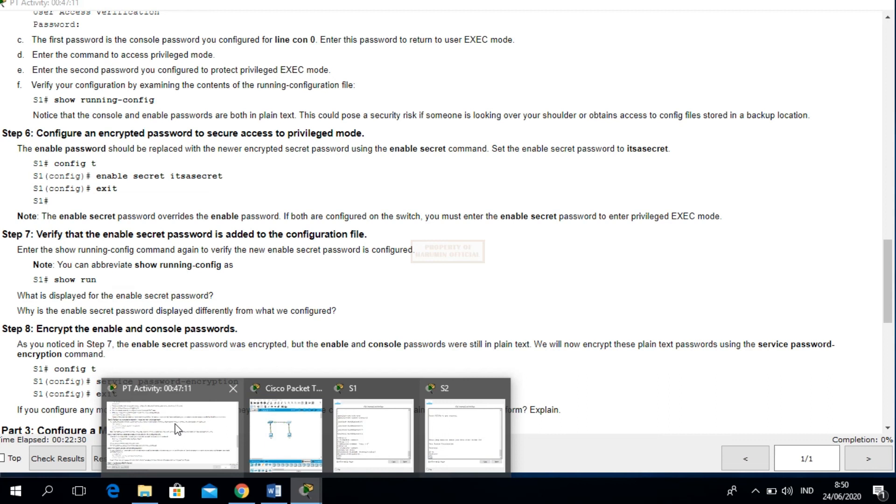
- Check activity results (64/72), review the Assessment Items, then return to S2's CLI
{"action": "left_click", "coordinate": [177, 429]}
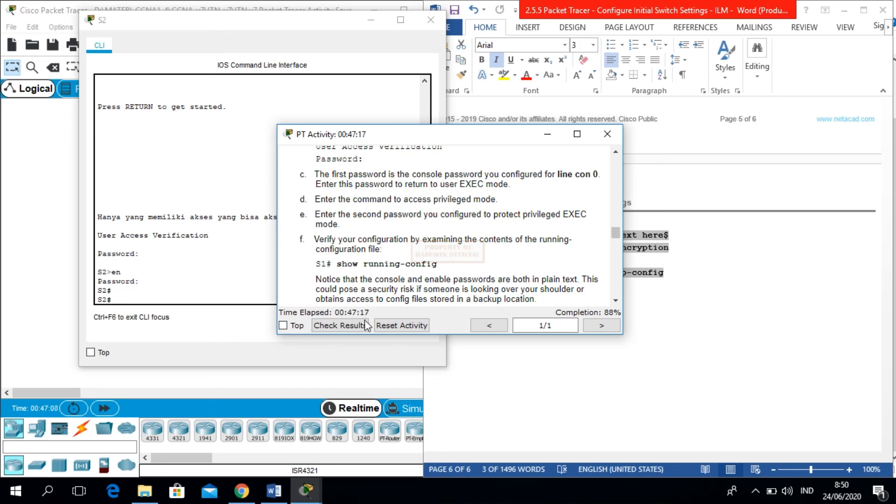
{"action": "left_click", "coordinate": [351, 327]}
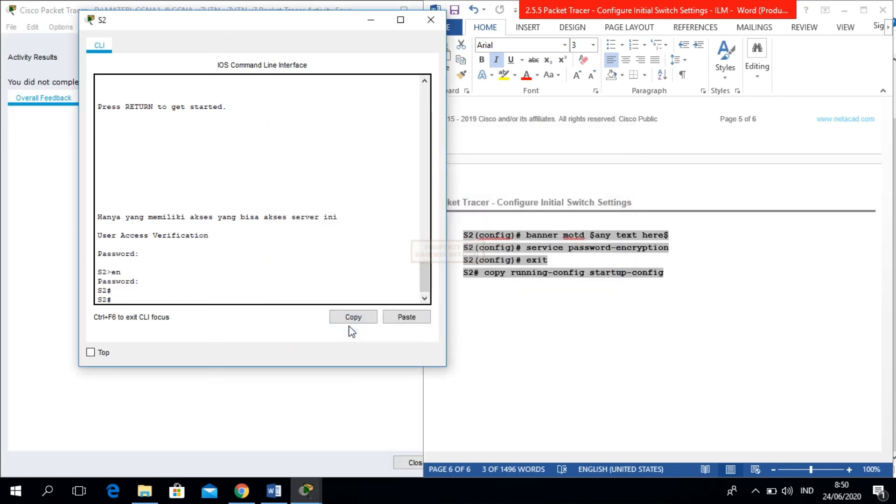
{"action": "left_click", "coordinate": [32, 150]}
{"action": "left_click", "coordinate": [124, 102]}
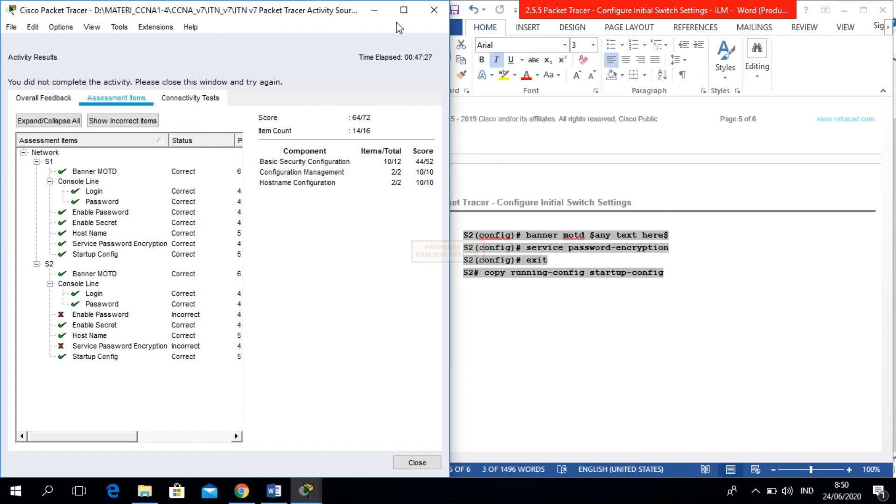
{"action": "left_click", "coordinate": [374, 8]}
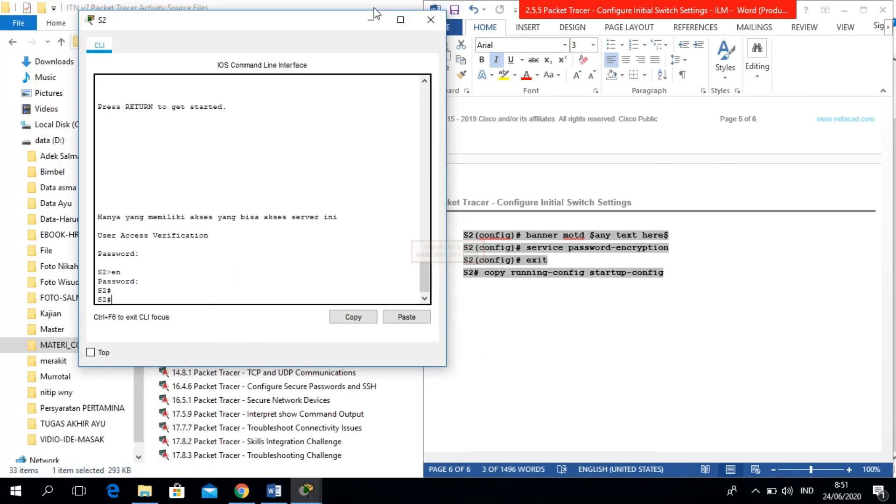
{"action": "left_click", "coordinate": [541, 346]}
{"action": "mouse_move", "coordinate": [305, 489]}
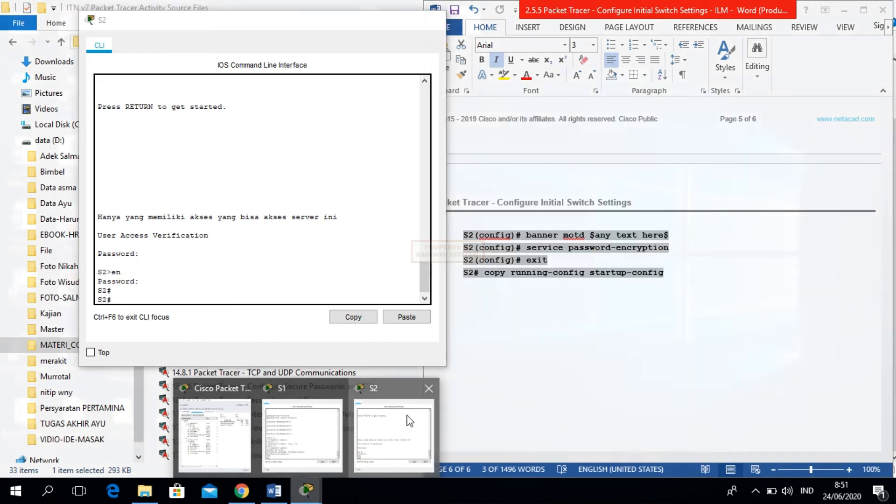
{"action": "left_click", "coordinate": [393, 434]}
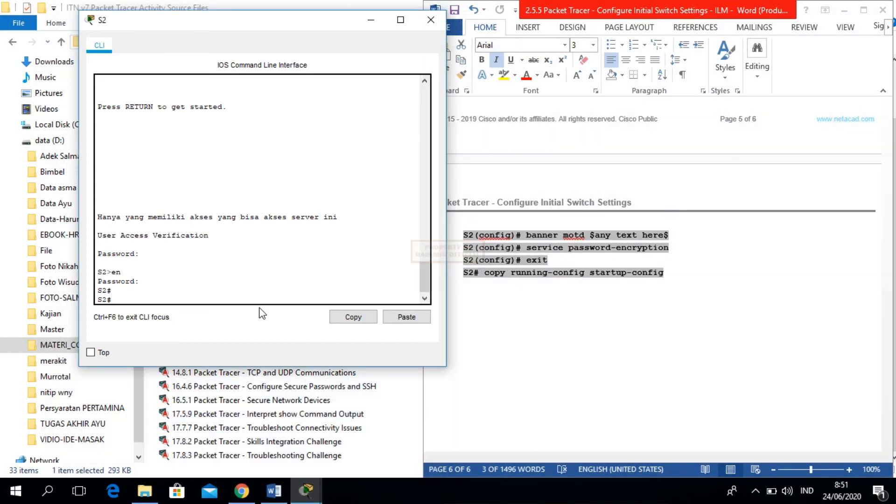
- In global configuration on S2, set the enable password and turn on service password-encryption
{"action": "type", "text": "conf t"}
{"action": "key", "text": "Return"}
{"action": "type", "text": "ena"}
{"action": "key", "text": "Tab"}
{"action": "type", "text": "pas"}
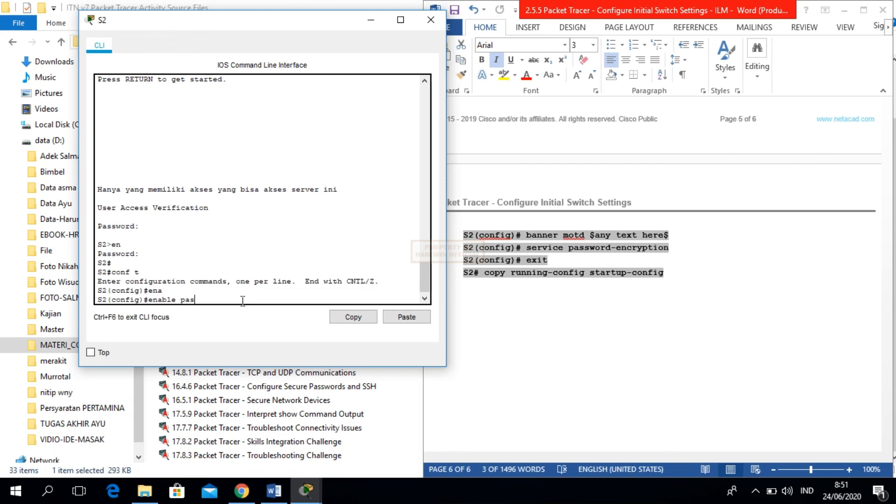
{"action": "key", "text": "Tab"}
{"action": "type", "text": "c"}
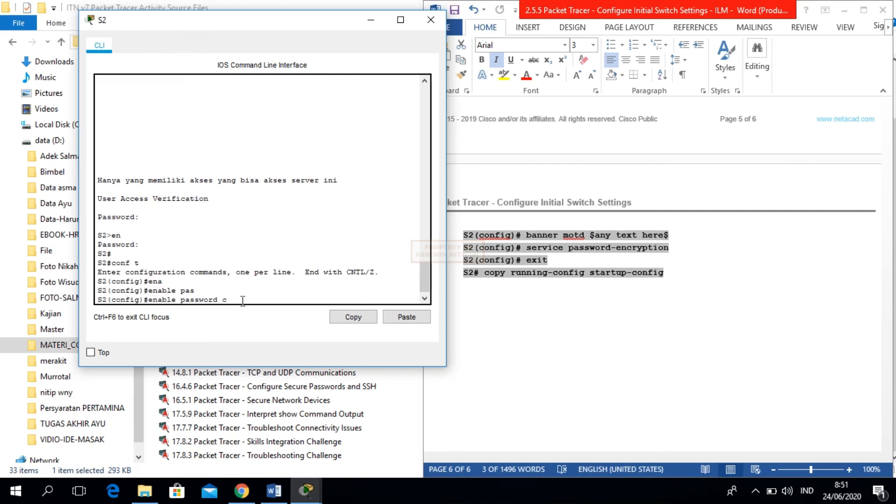
{"action": "key", "text": "BackSpace"}
{"action": "type", "text": "cl$c0"}
{"action": "key", "text": "Return"}
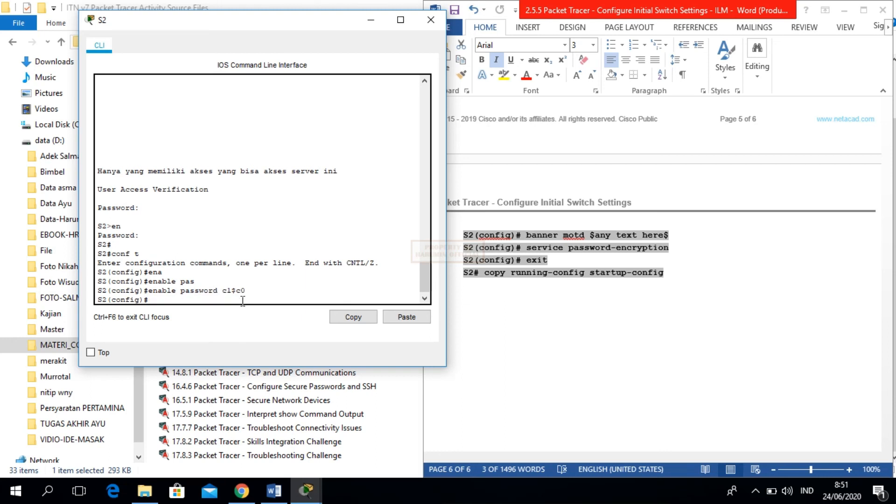
{"action": "type", "text": "se"}
{"action": "key", "text": "Tab"}
{"action": "type", "text": "pas"}
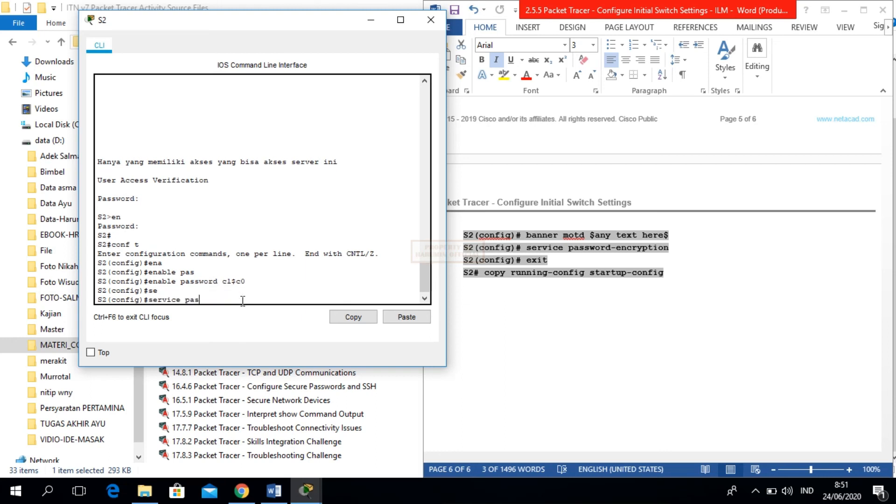
{"action": "key", "text": "Tab"}
{"action": "key", "text": "Return"}
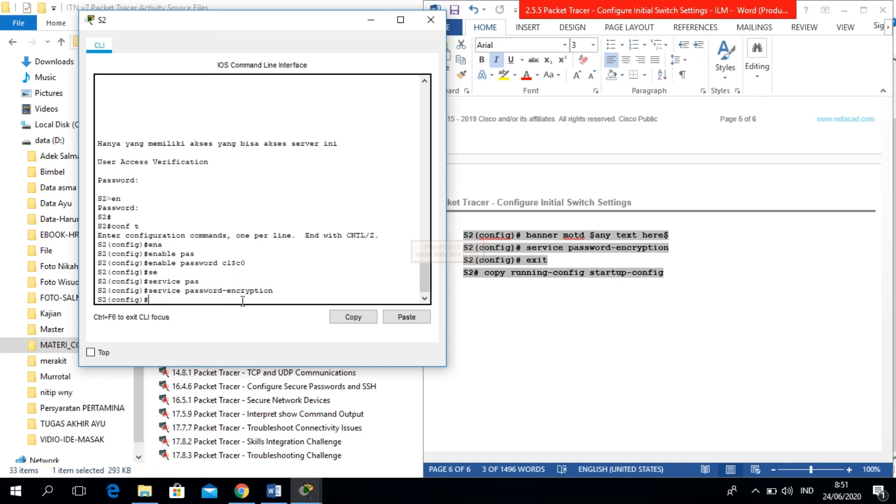
- Review S2's saved startup configuration with do show startup-config
{"action": "type", "text": "sho"}
{"action": "key", "text": "Tab"}
{"action": "key", "text": "BackSpace"}
{"action": "key", "text": "BackSpace"}
{"action": "key", "text": "BackSpace"}
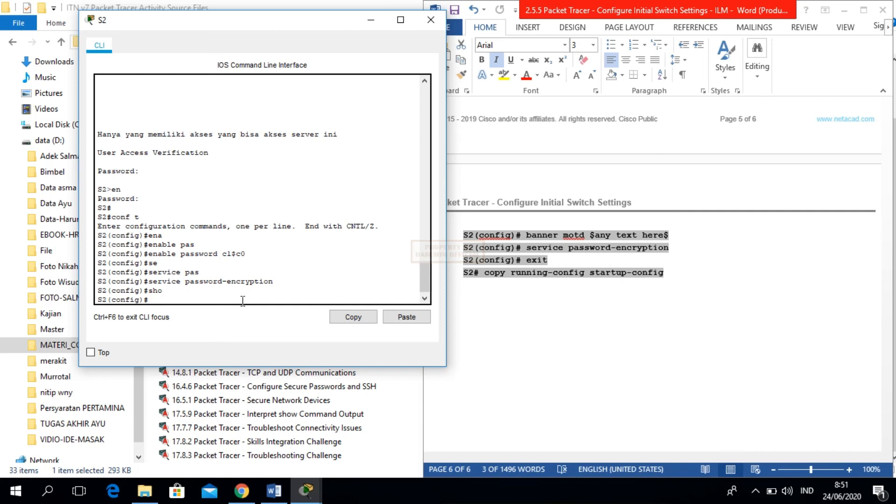
{"action": "type", "text": "do show startup-config"}
{"action": "key", "text": "Return"}
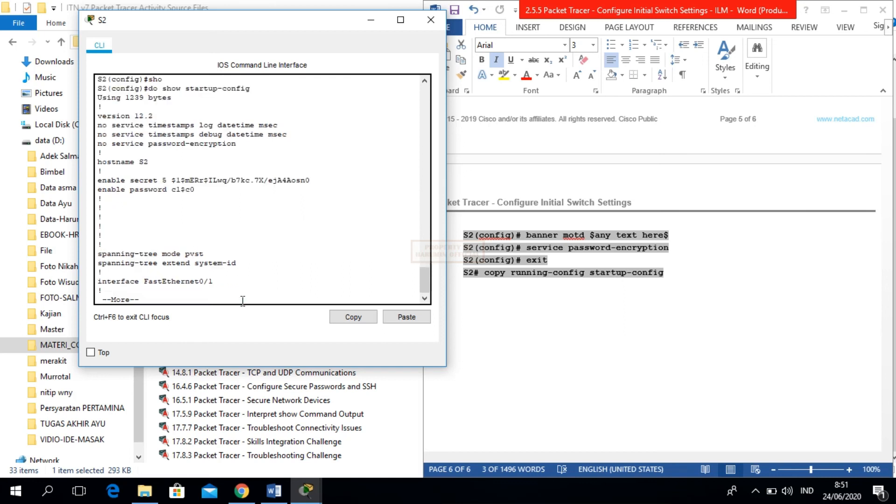
{"action": "key", "text": "Return"}
{"action": "key", "text": "Return"}
{"action": "key", "text": "Return"}
{"action": "key", "text": "ctrl+c"}
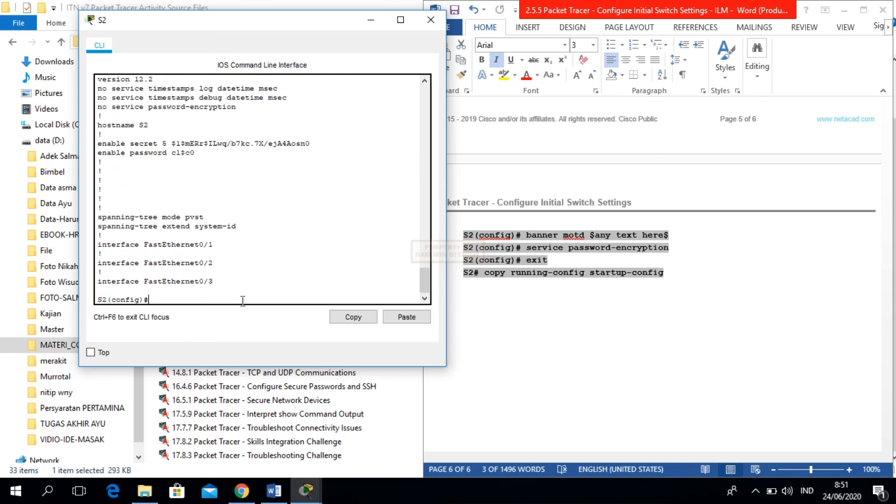
- Save S2's running configuration to startup with do copy run start
{"action": "type", "text": "do copy run start"}
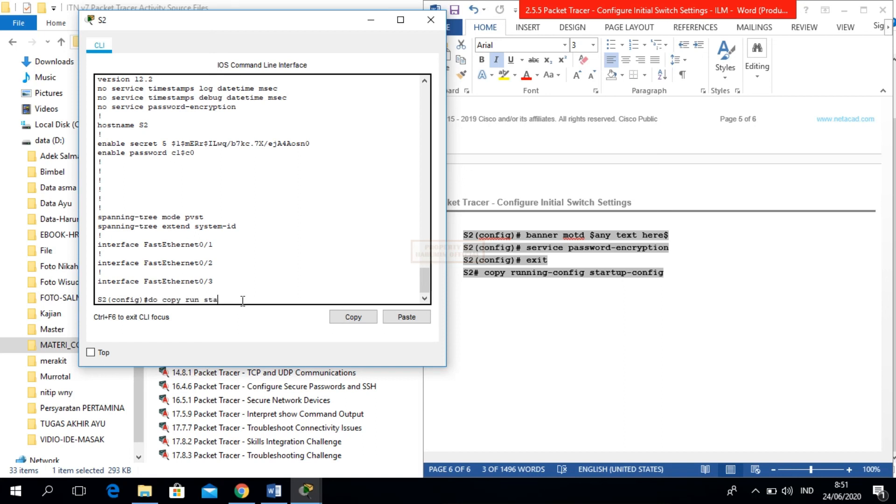
{"action": "key", "text": "Return"}
{"action": "key", "text": "Return"}
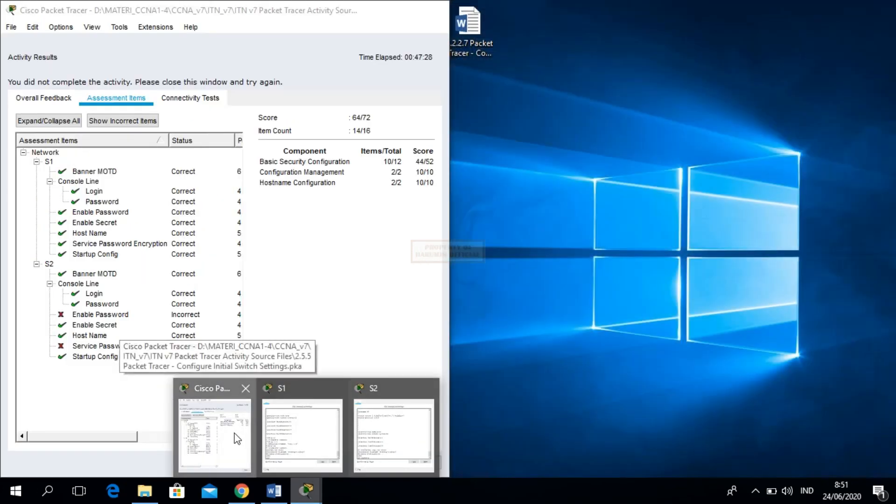
- Close the Activity Results at 100% completion and scroll the lab document back to the top
{"action": "left_click", "coordinate": [236, 439]}
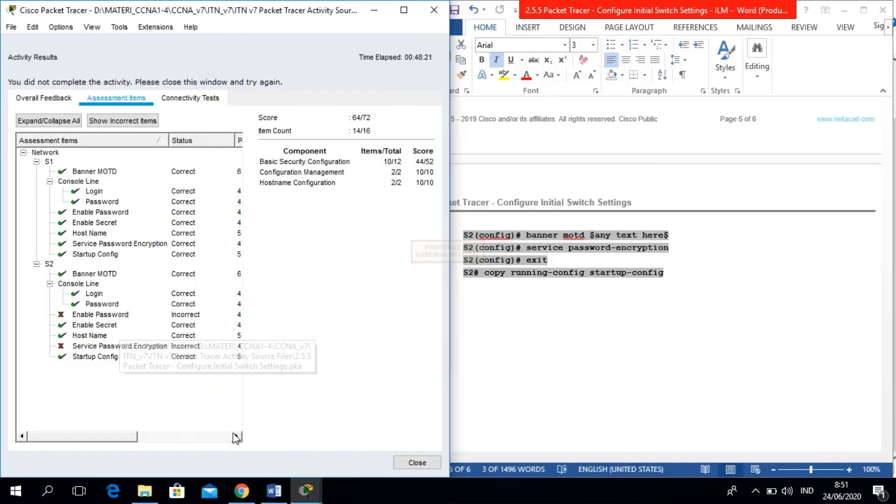
{"action": "left_click", "coordinate": [417, 462]}
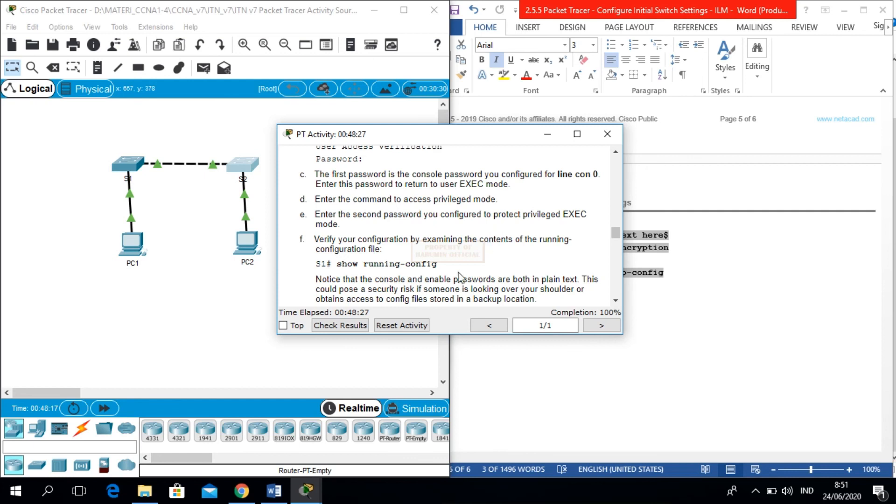
{"action": "left_click", "coordinate": [742, 254]}
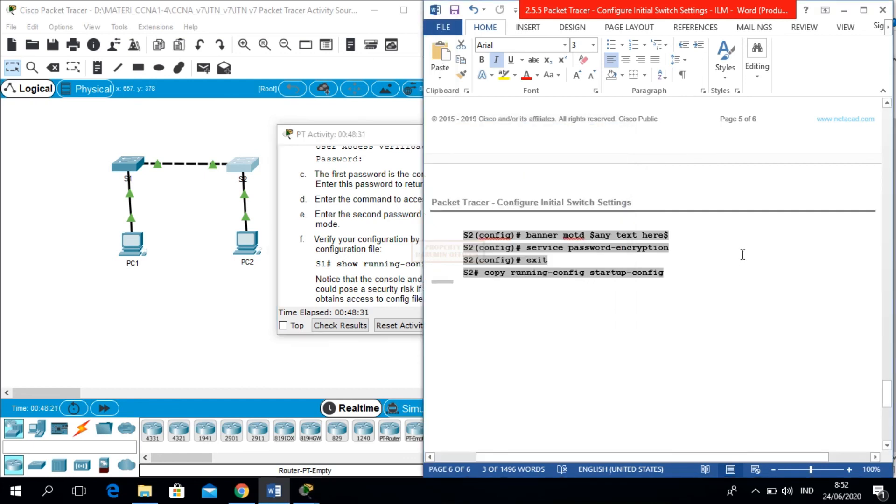
{"action": "left_click_drag", "start_coordinate": [889, 401], "coordinate": [869, 131]}
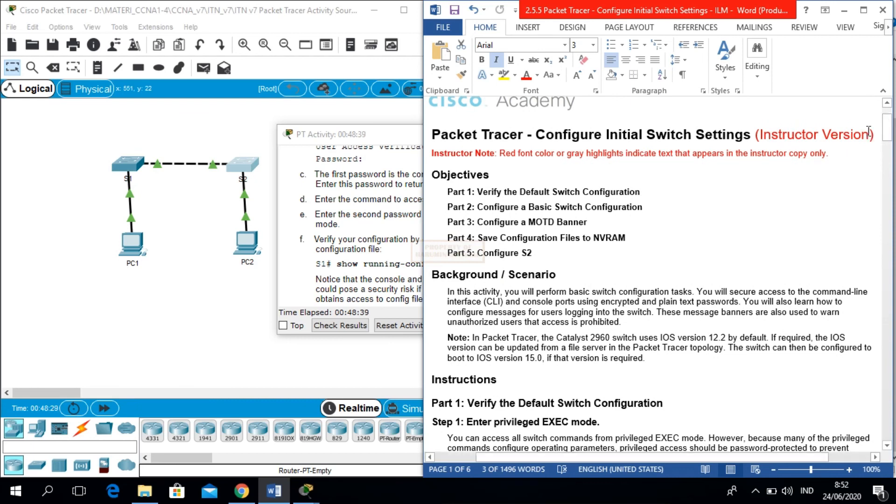